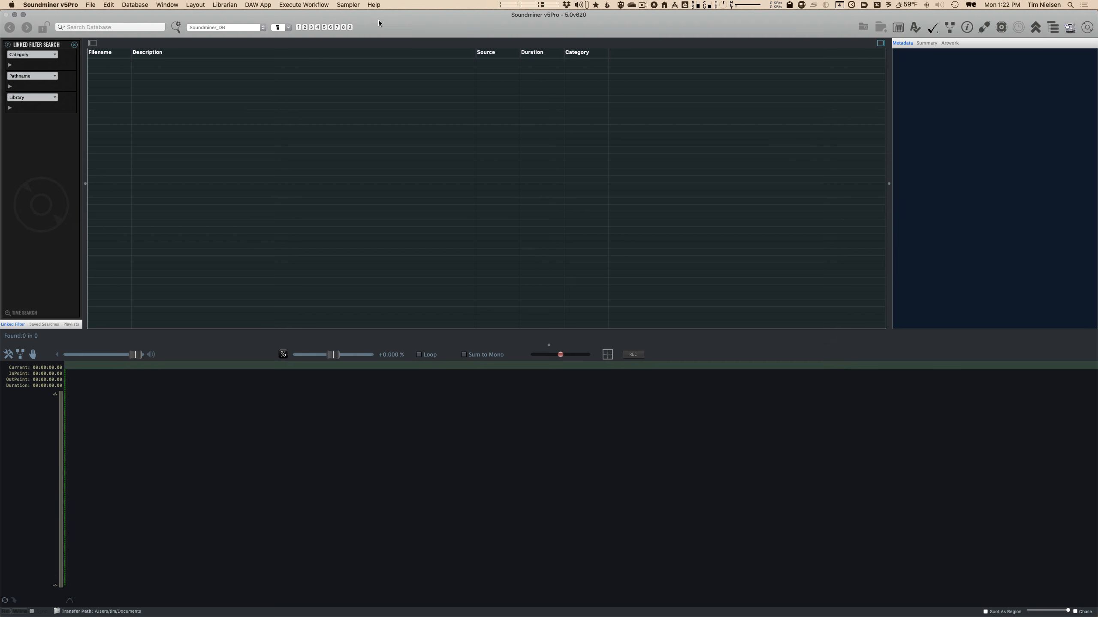
Create a database named Soundminer Tutorial from the Music and FX template with iXML fields built, and check the database list
click(134, 5)
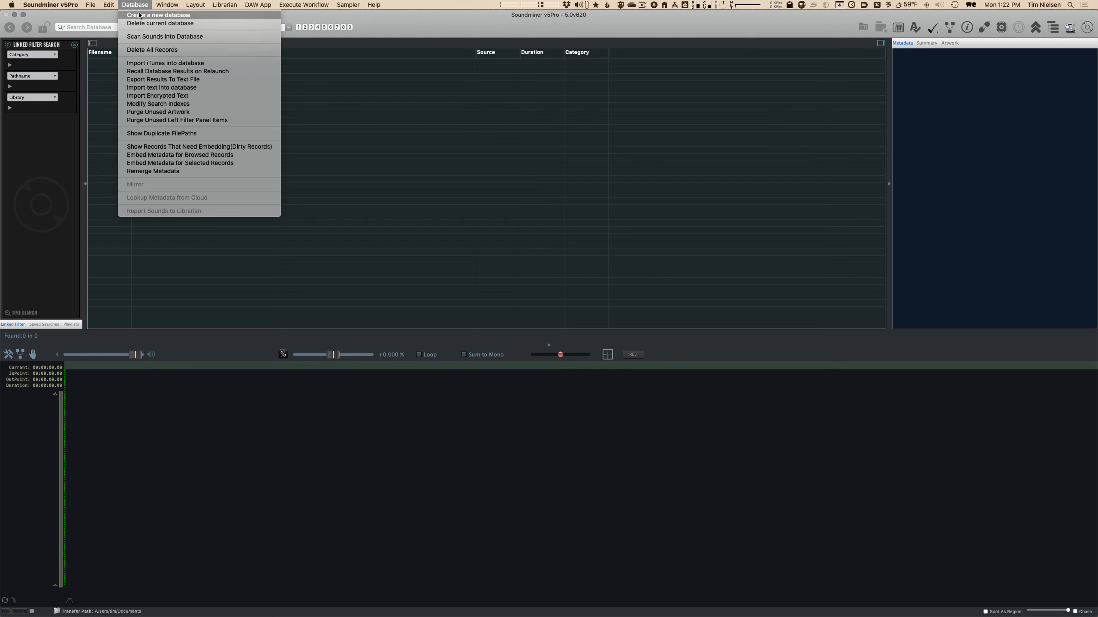
click(140, 15)
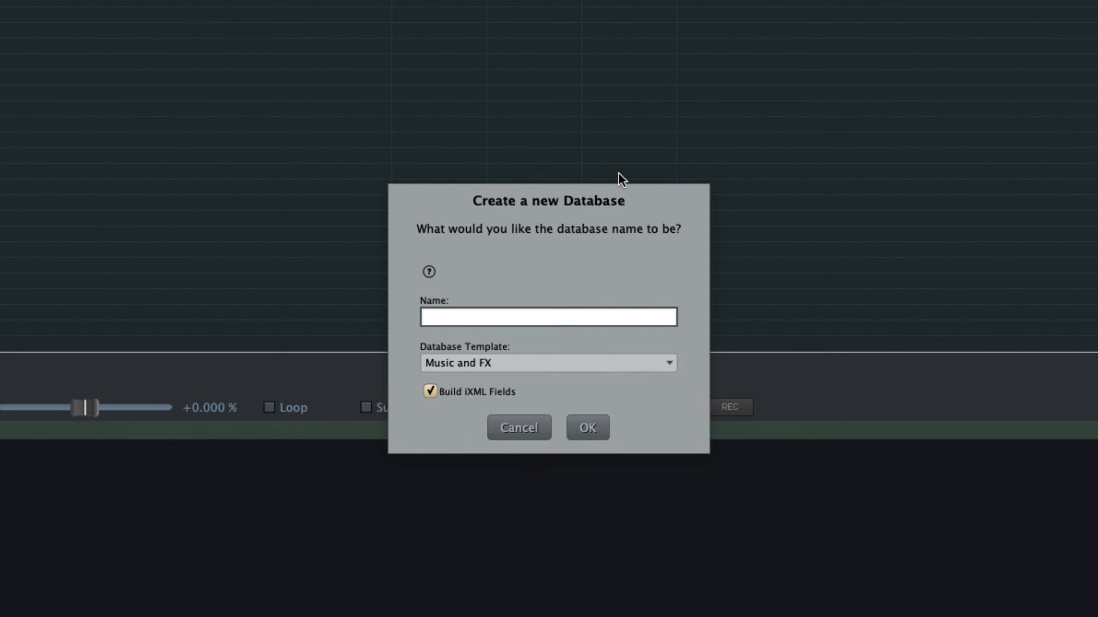
text(Soundminer Tutorial)
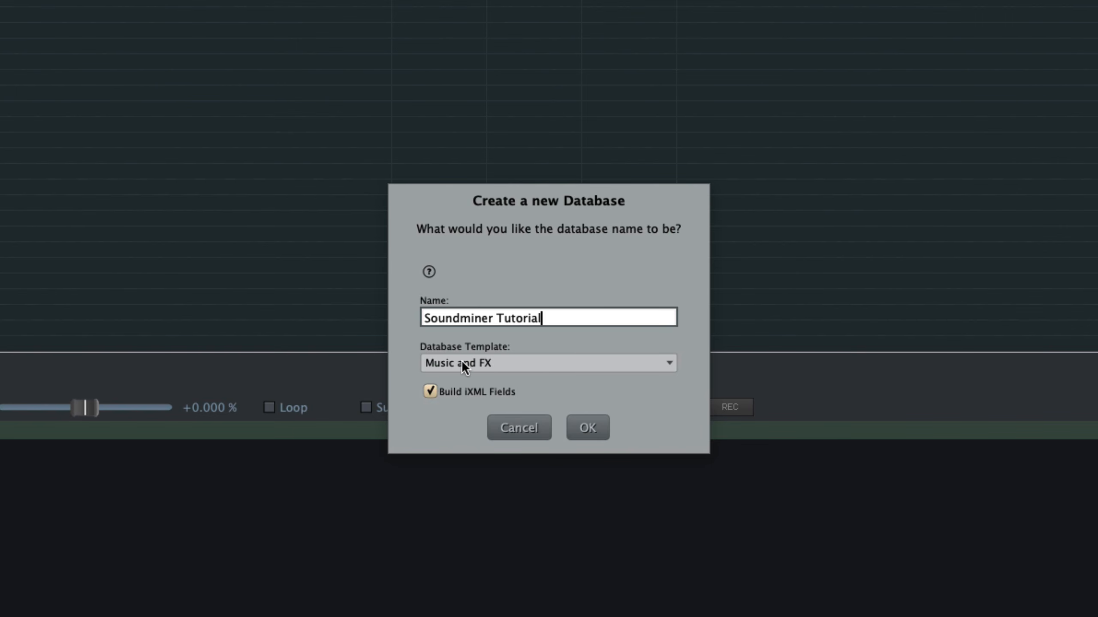
click(502, 363)
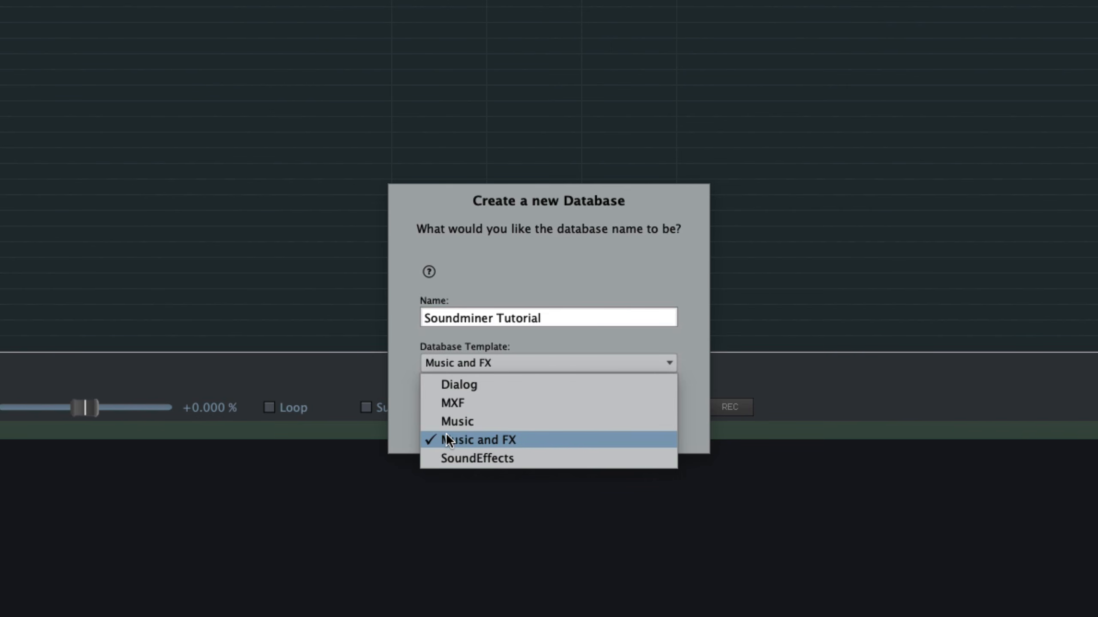
click(520, 441)
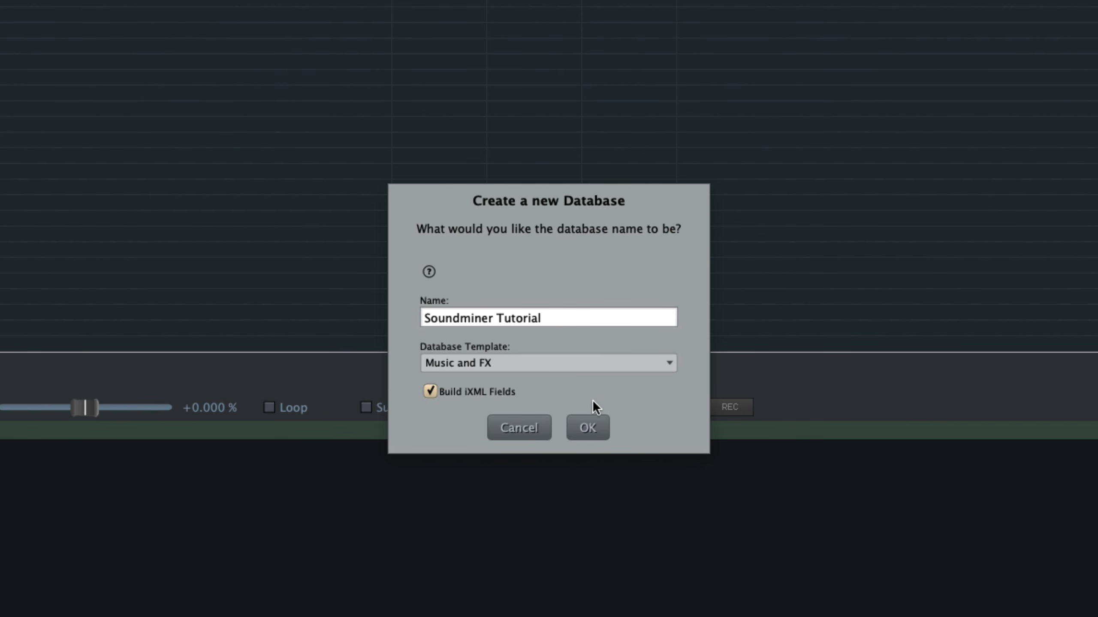
click(588, 428)
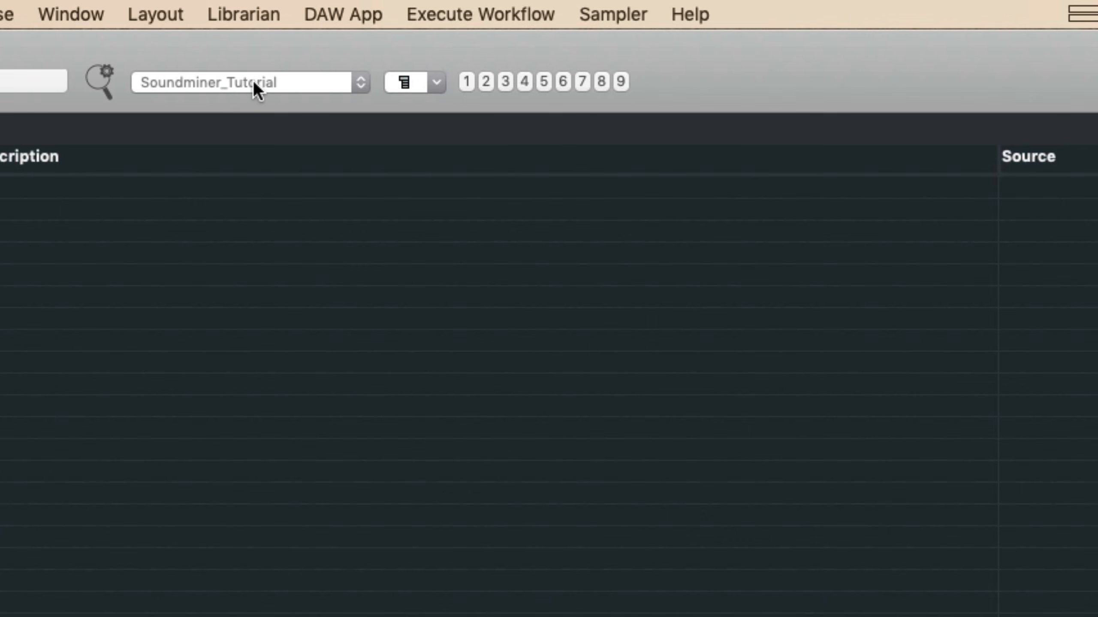
click(252, 80)
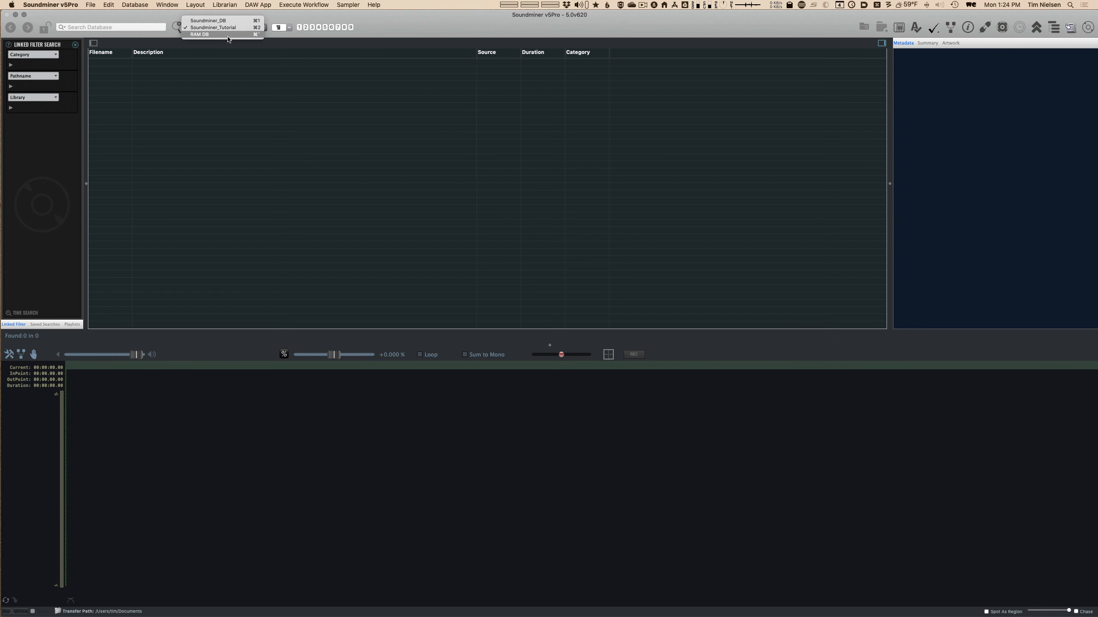
click(423, 22)
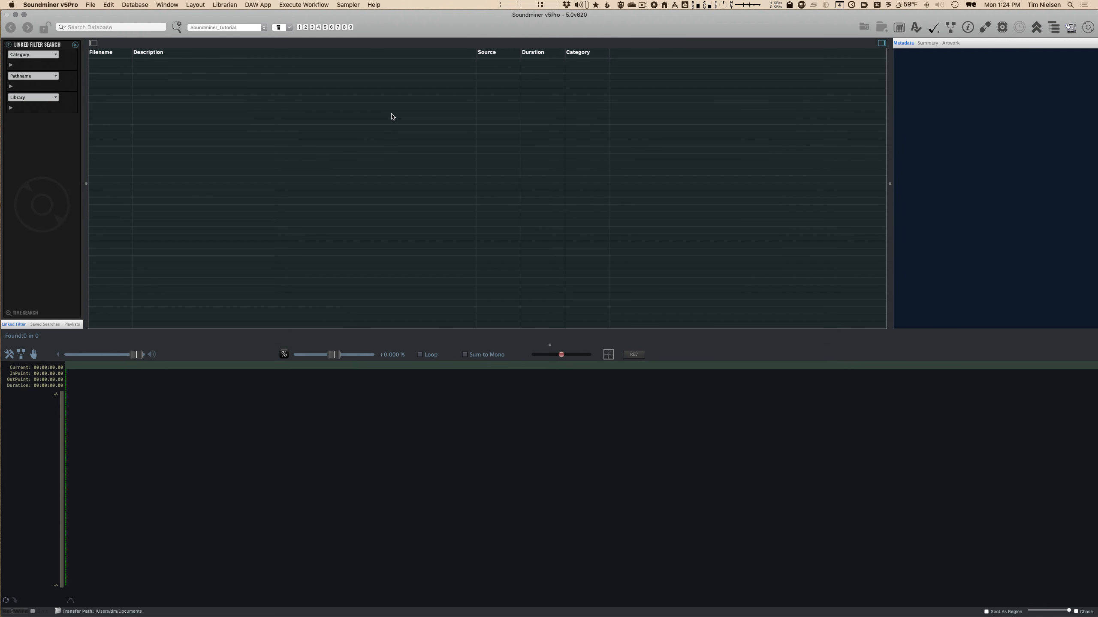
Switch to Finder and expand the Baltic, Earth Mother Communicator, Ether and Yellowstone folders inside Libraries
key(super+Tab)
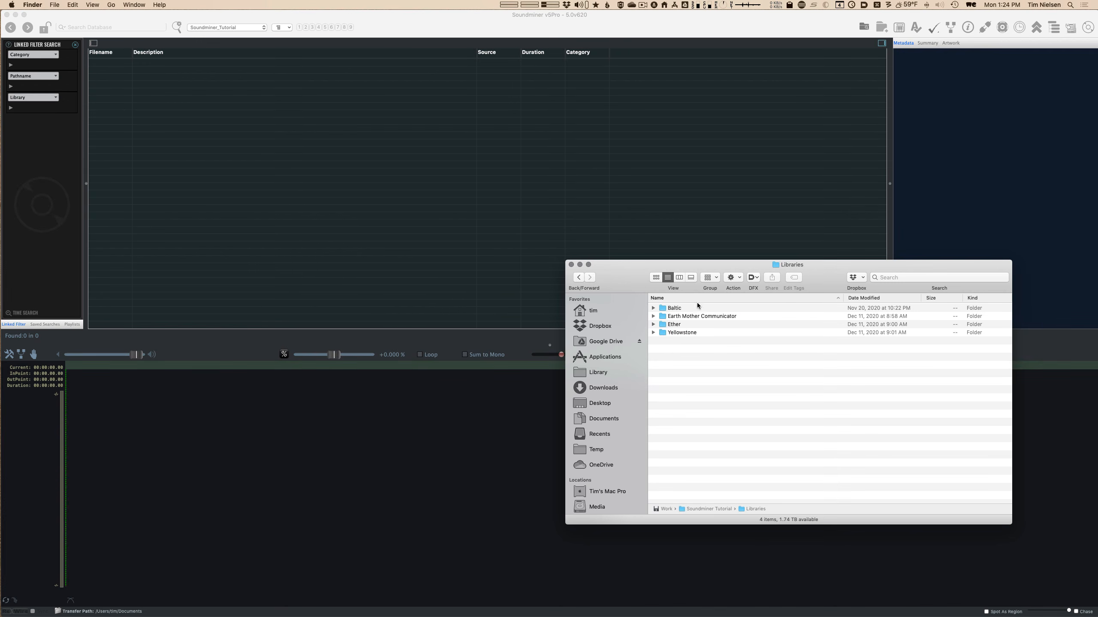
click(694, 309)
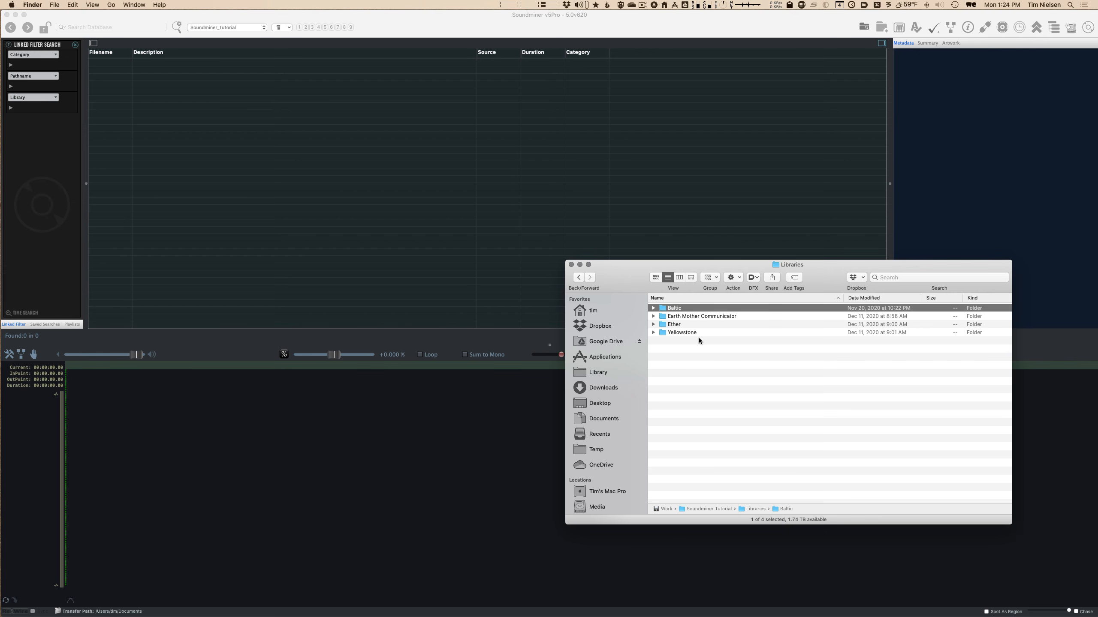
shift+click(692, 332)
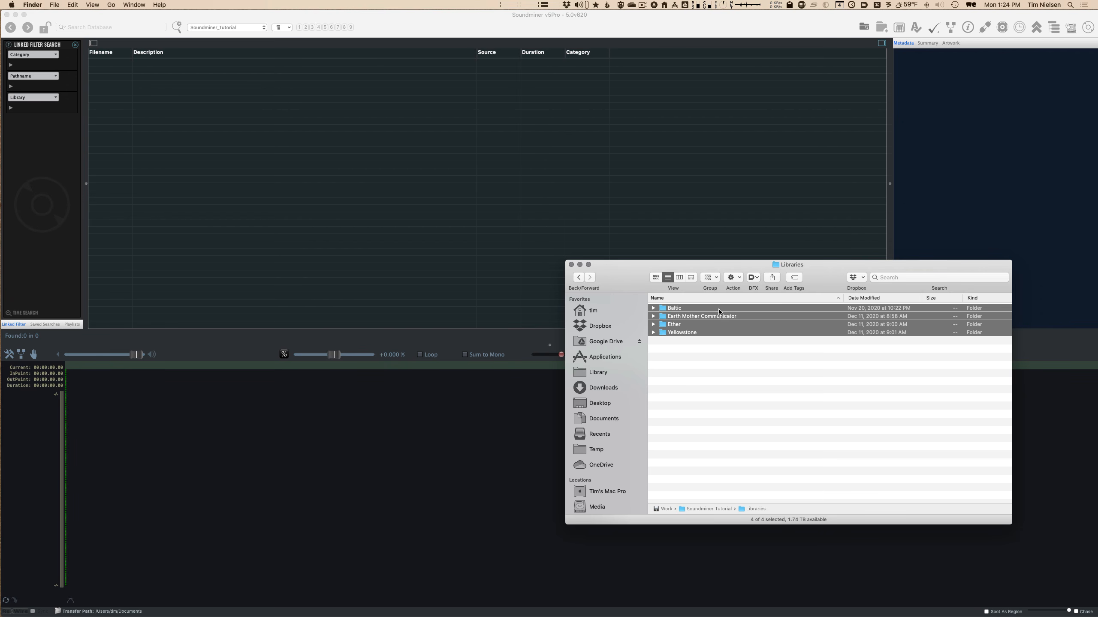
click(653, 308)
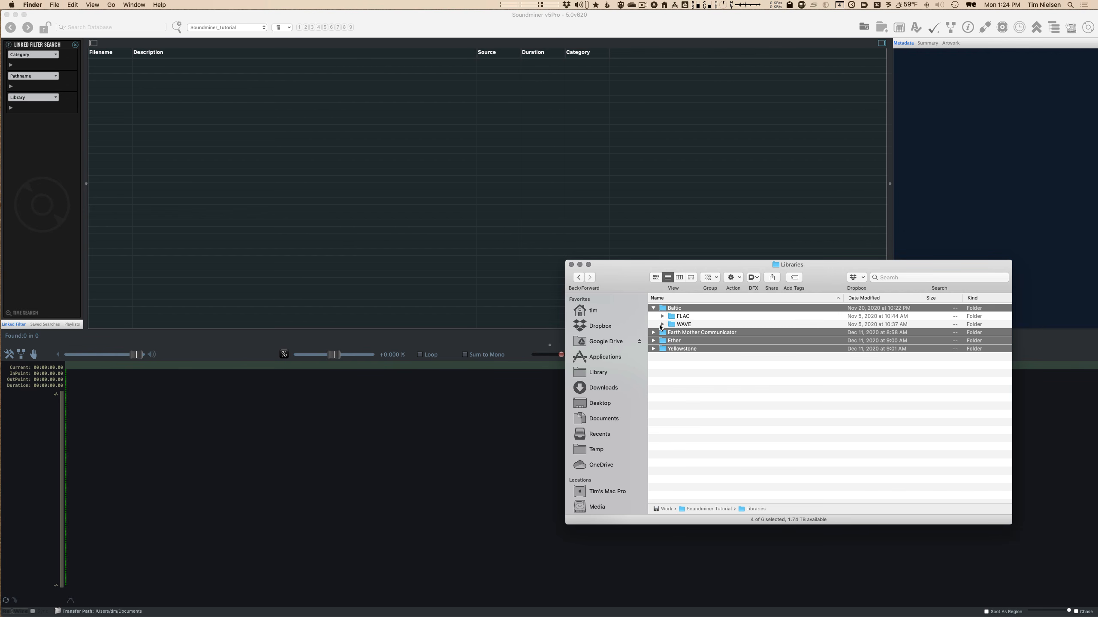
click(662, 324)
click(662, 325)
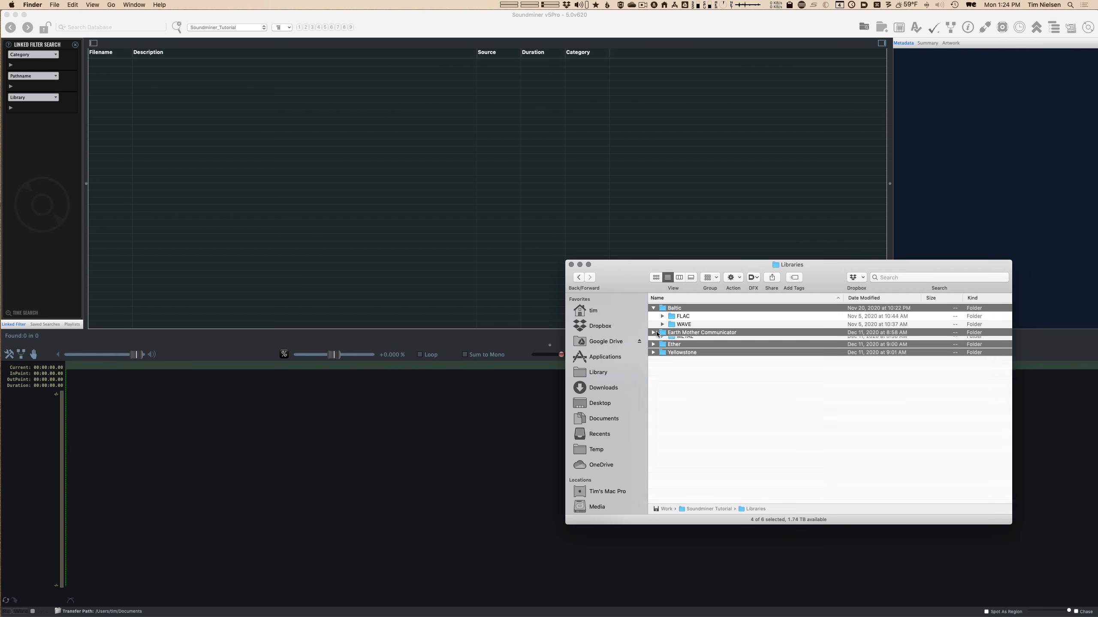
click(653, 349)
click(654, 342)
click(653, 333)
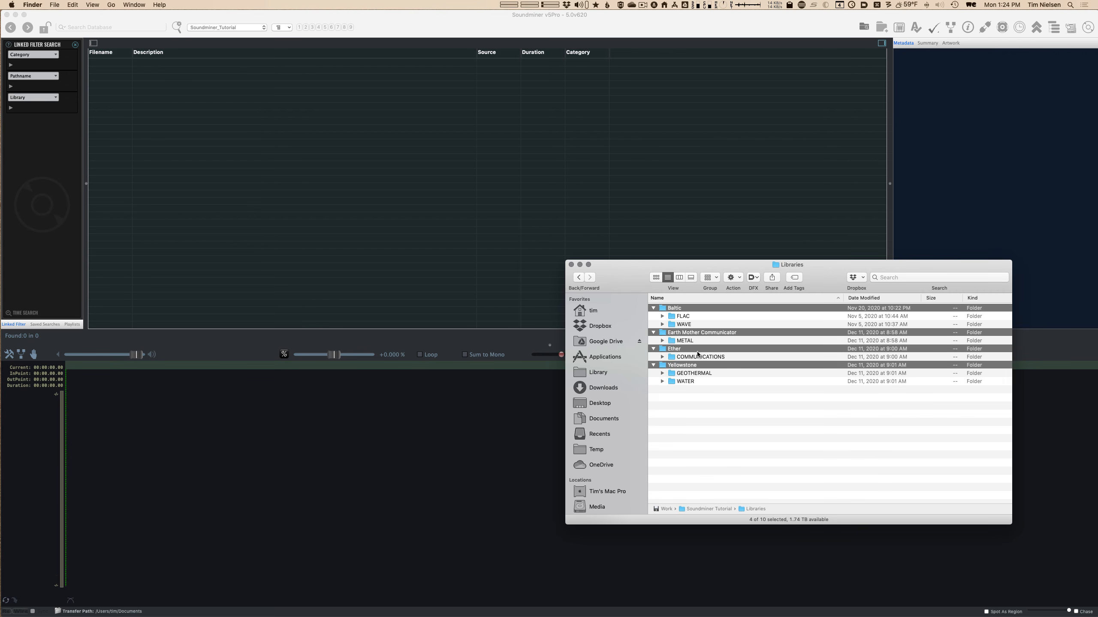
Scan Baltic's WAVE subfolder and the Earth Mother Communicator, Ether and Yellowstone folders into the Soundminer_Tutorial database
click(697, 402)
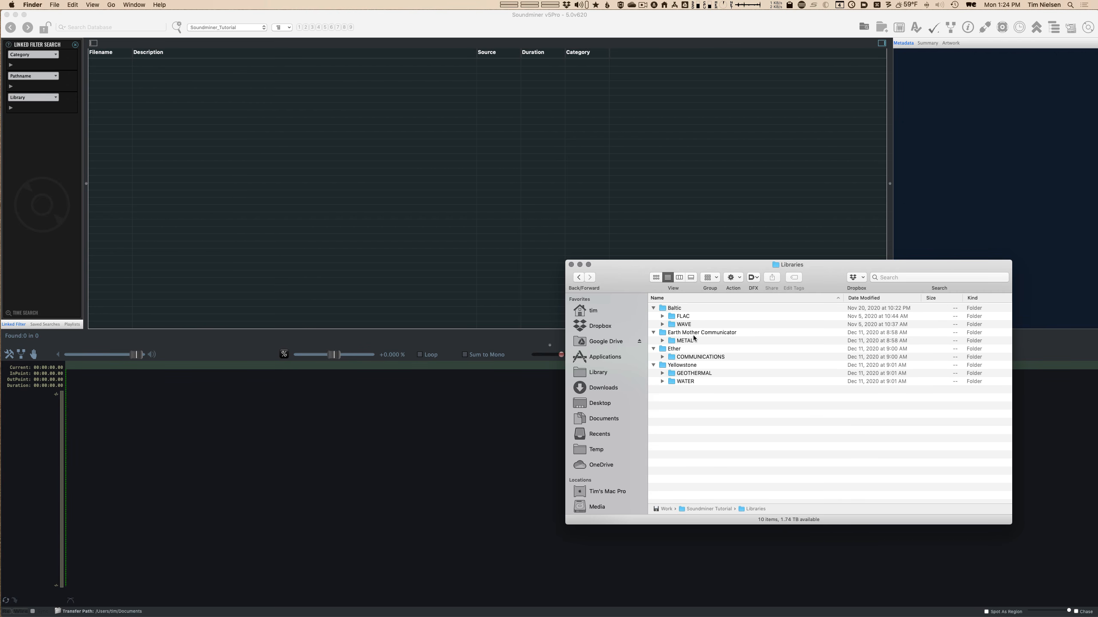
click(694, 337)
super+click(692, 349)
super+click(685, 366)
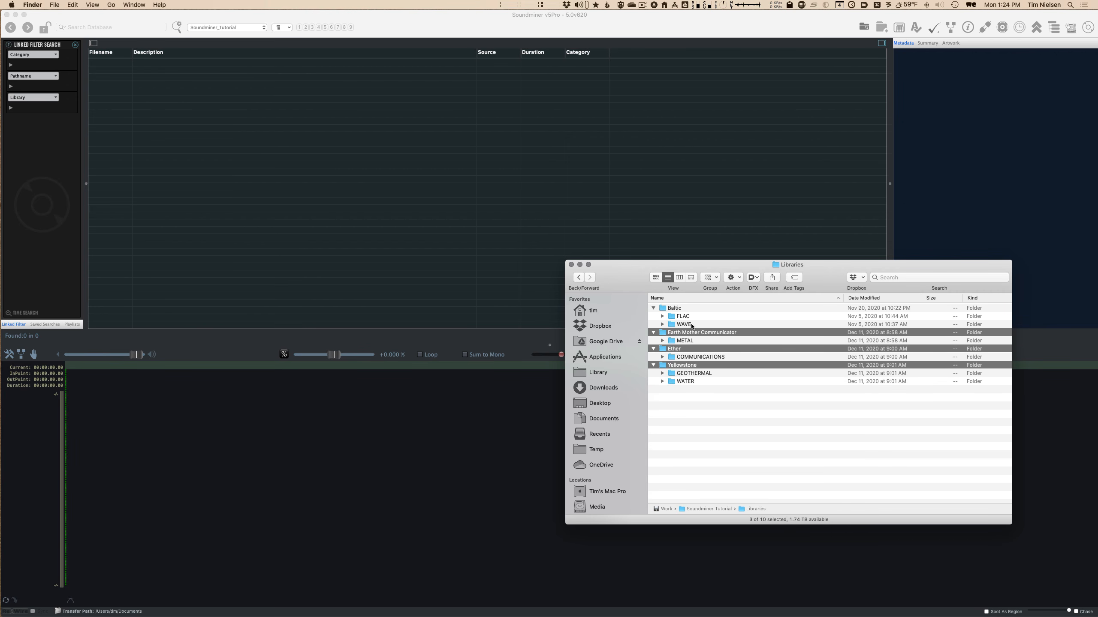
super+click(691, 325)
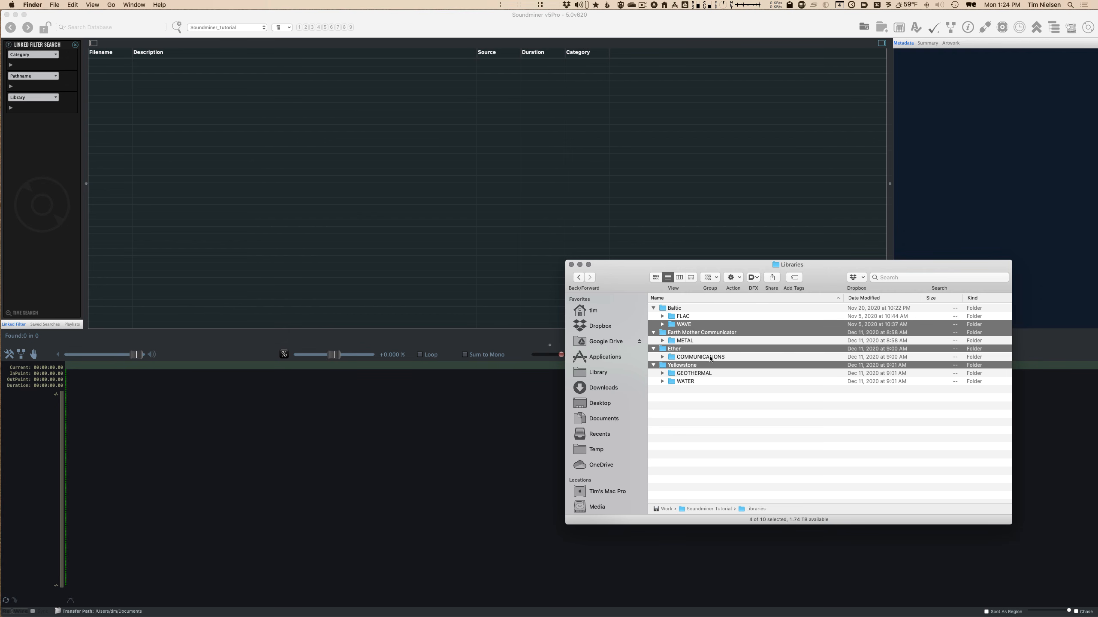
drag(690, 333, 511, 232)
drag(431, 194, 365, 167)
drag(138, 305, 614, 277)
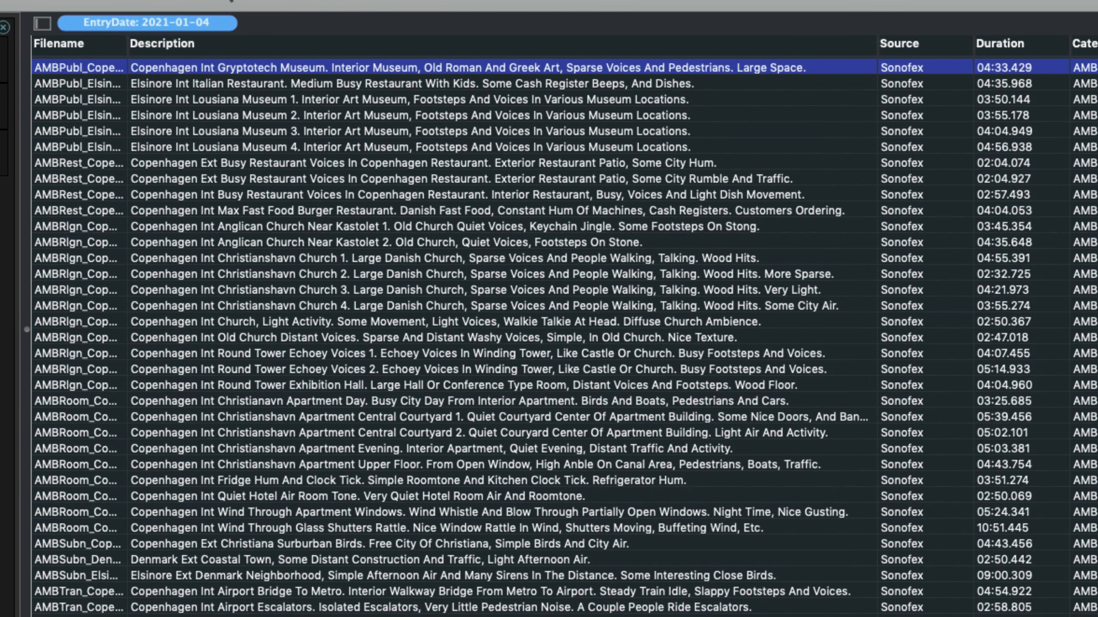
Select several Copenhagen ambience records one after another to examine their metadata and waveforms
click(1003, 322)
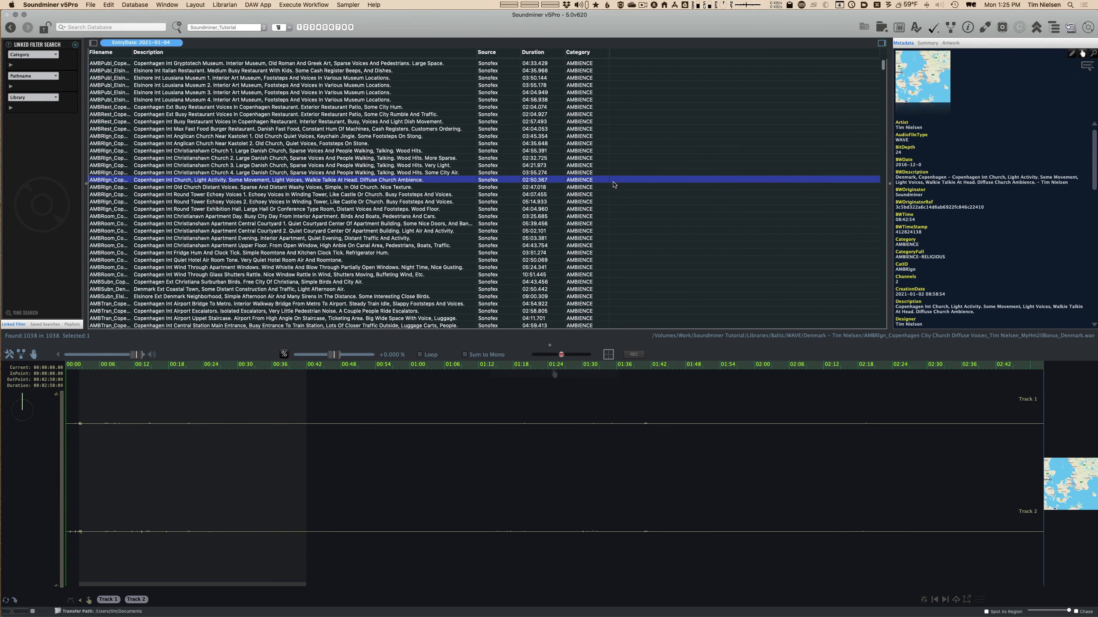
click(331, 130)
click(347, 231)
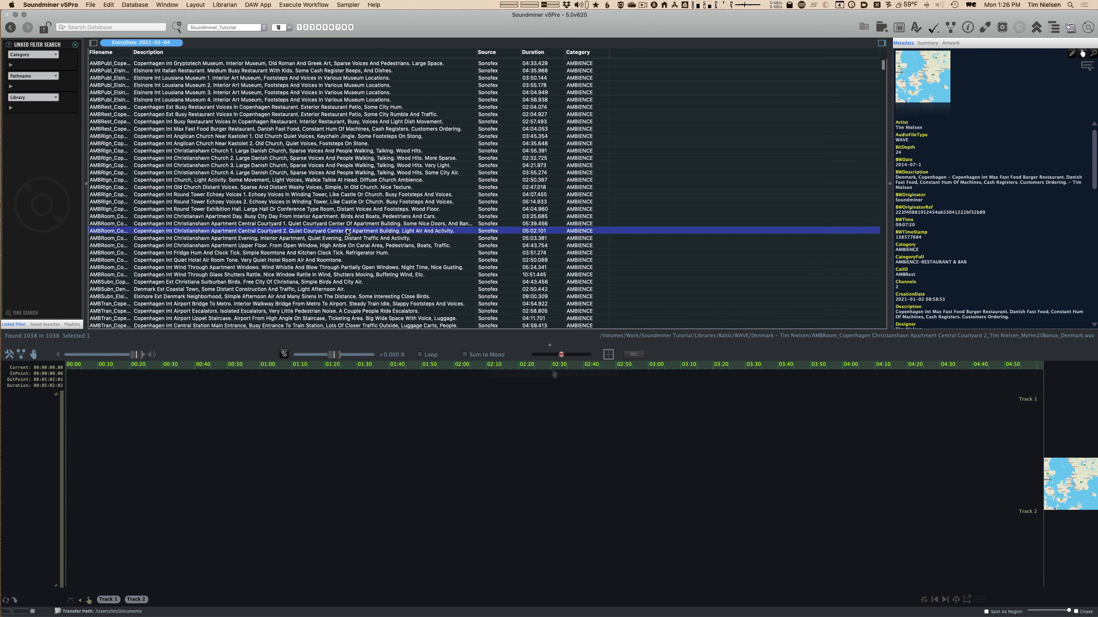
click(345, 179)
click(340, 281)
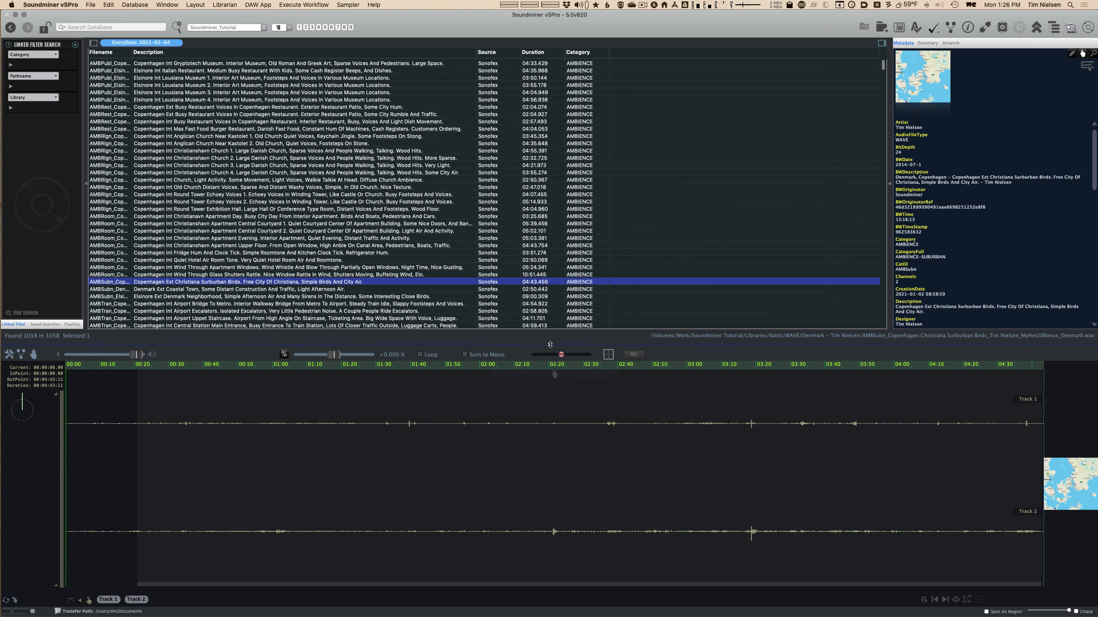
Extend the results list over part of the waveform area, and set its row height to 28 points with a larger font height
drag(550, 344, 550, 463)
click(470, 165)
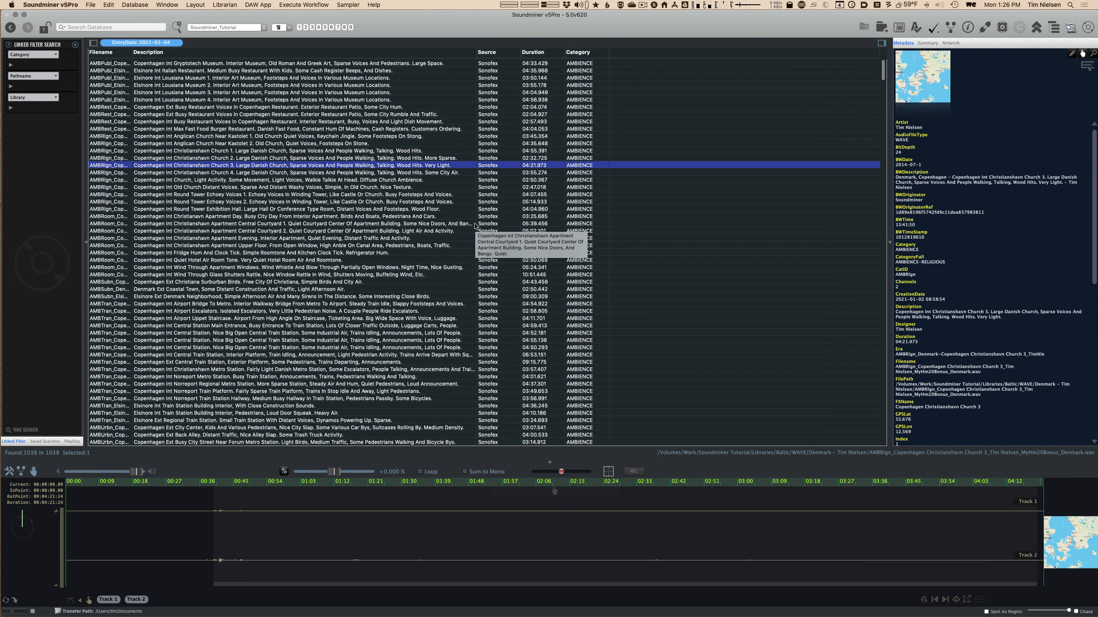
key(super+comma)
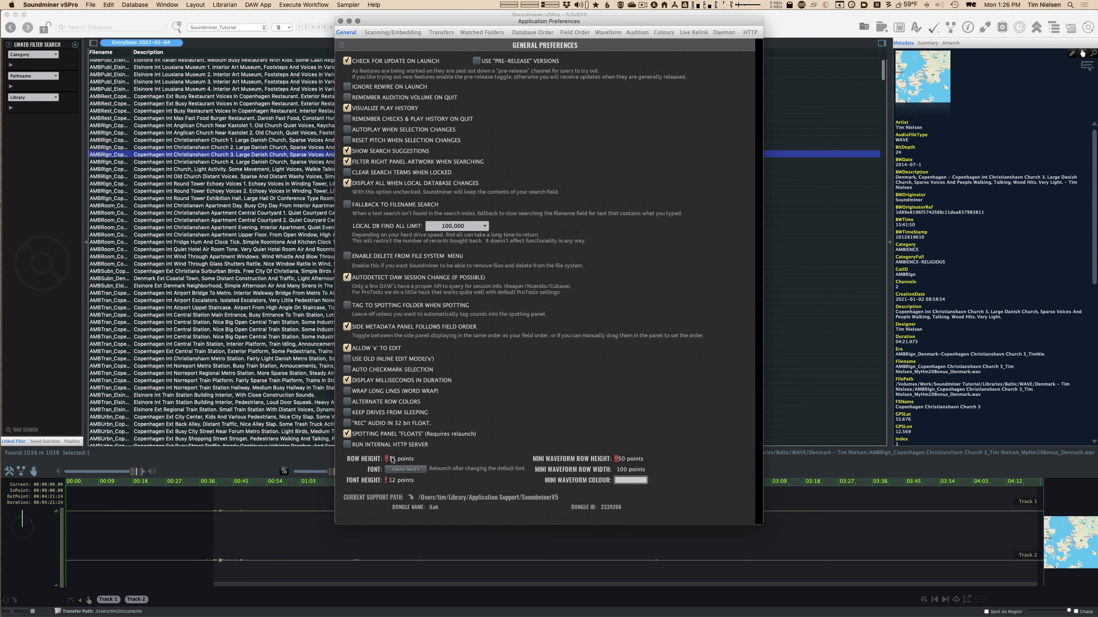
drag(389, 462, 396, 463)
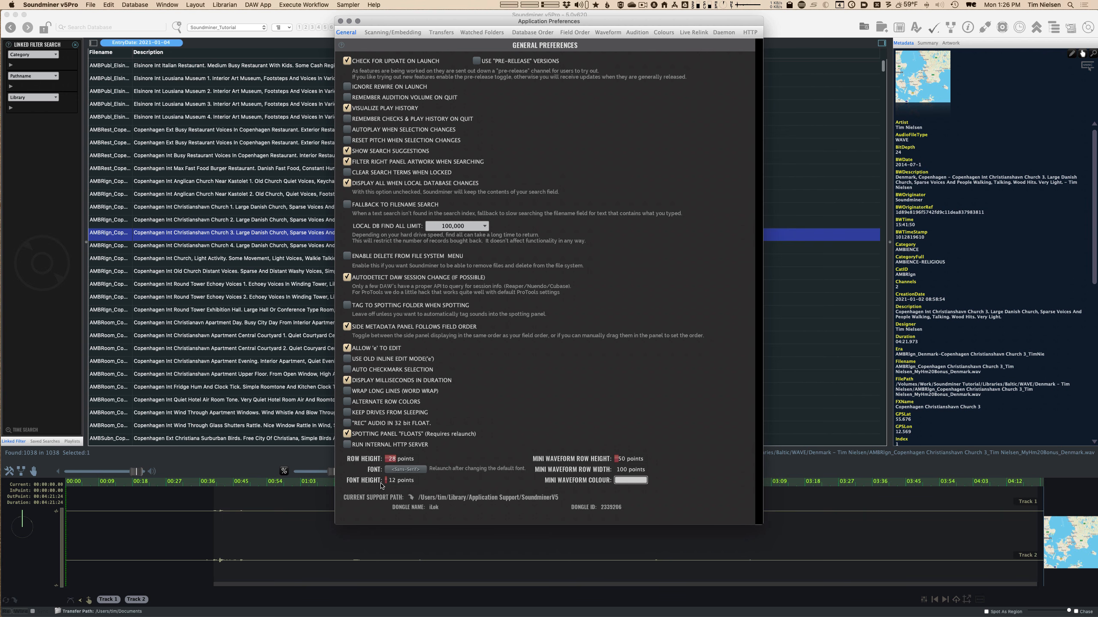
drag(390, 481, 395, 480)
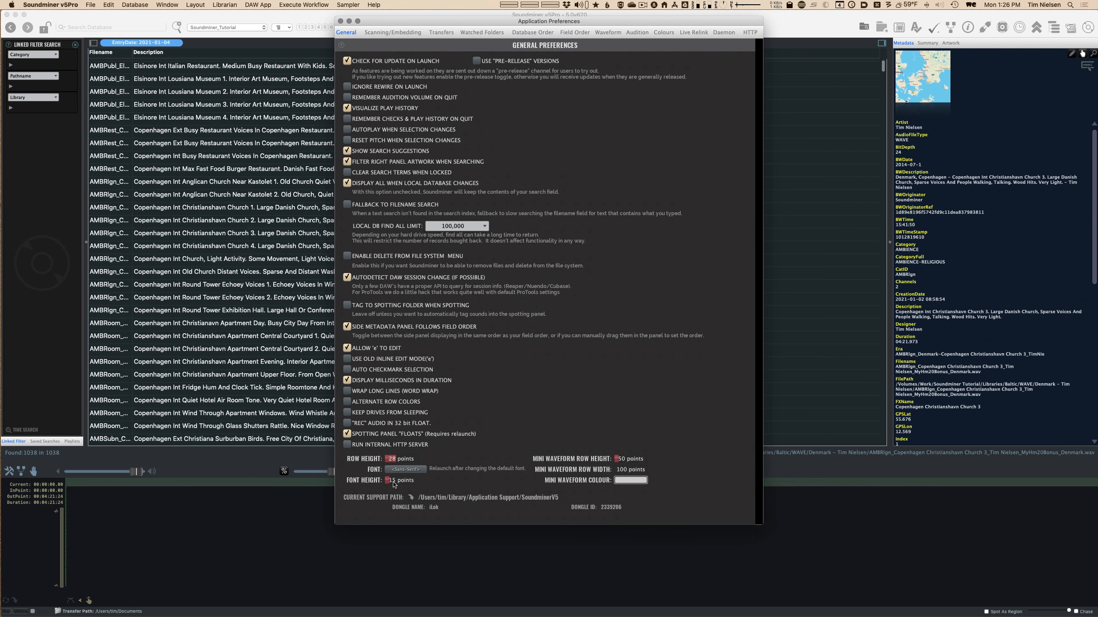
click(341, 21)
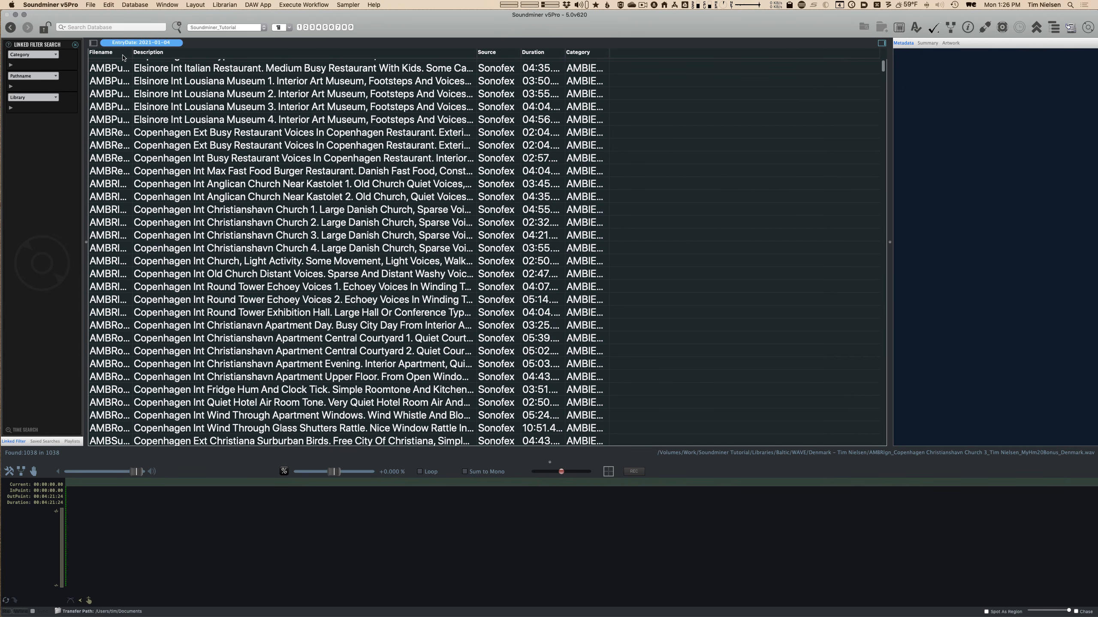
Widen the Filename and Description columns, and hide the metadata and linked filter panels beside the results list
drag(119, 54, 362, 53)
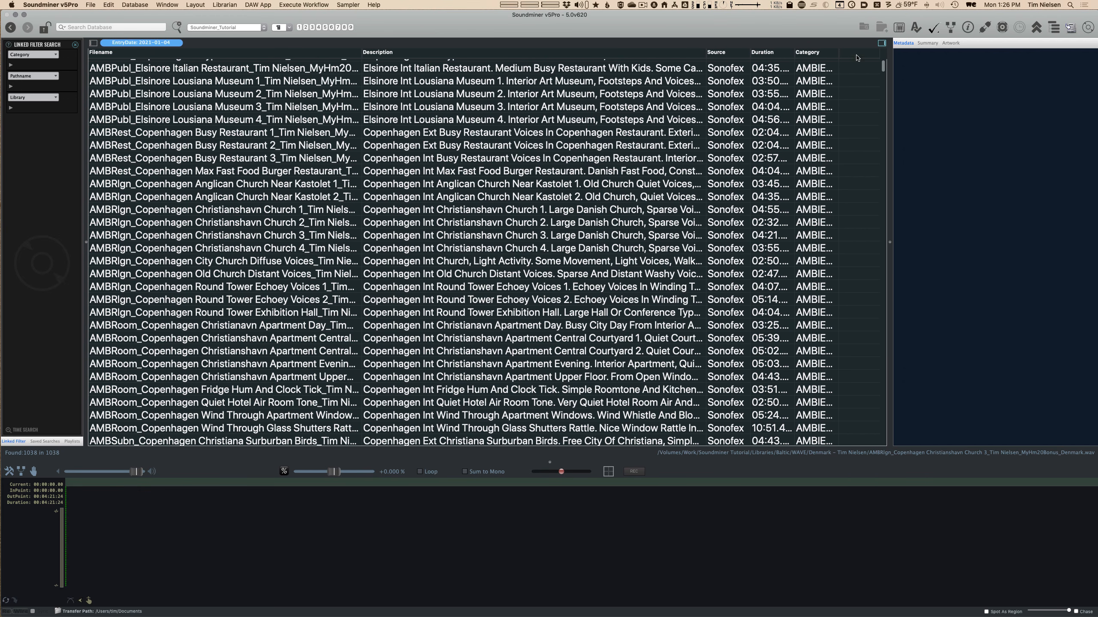
click(881, 44)
click(114, 44)
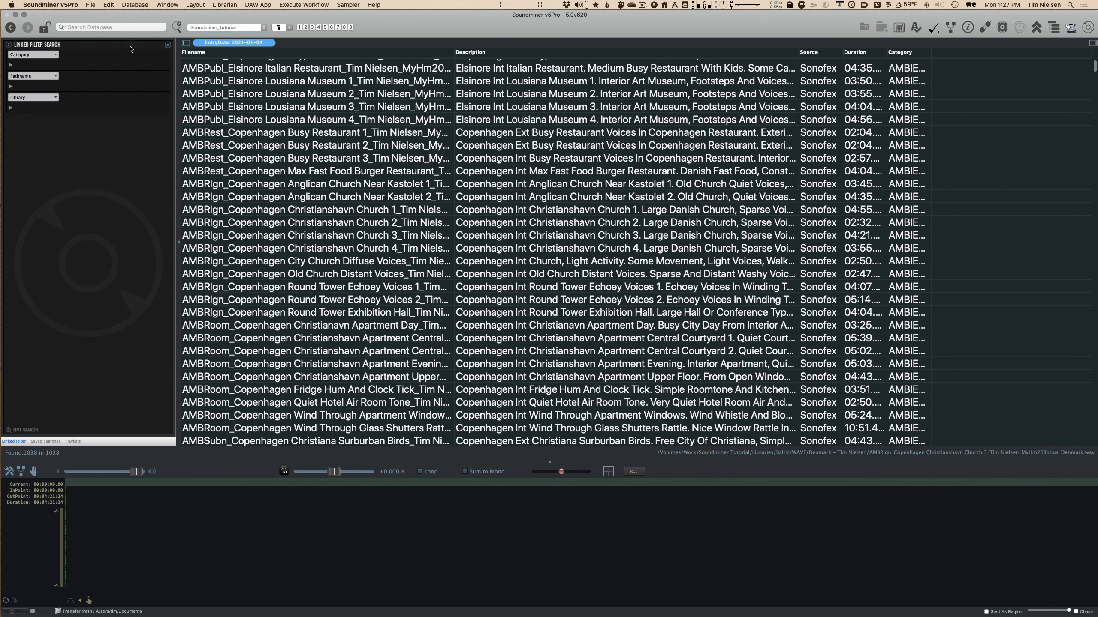
click(186, 44)
drag(621, 53, 899, 62)
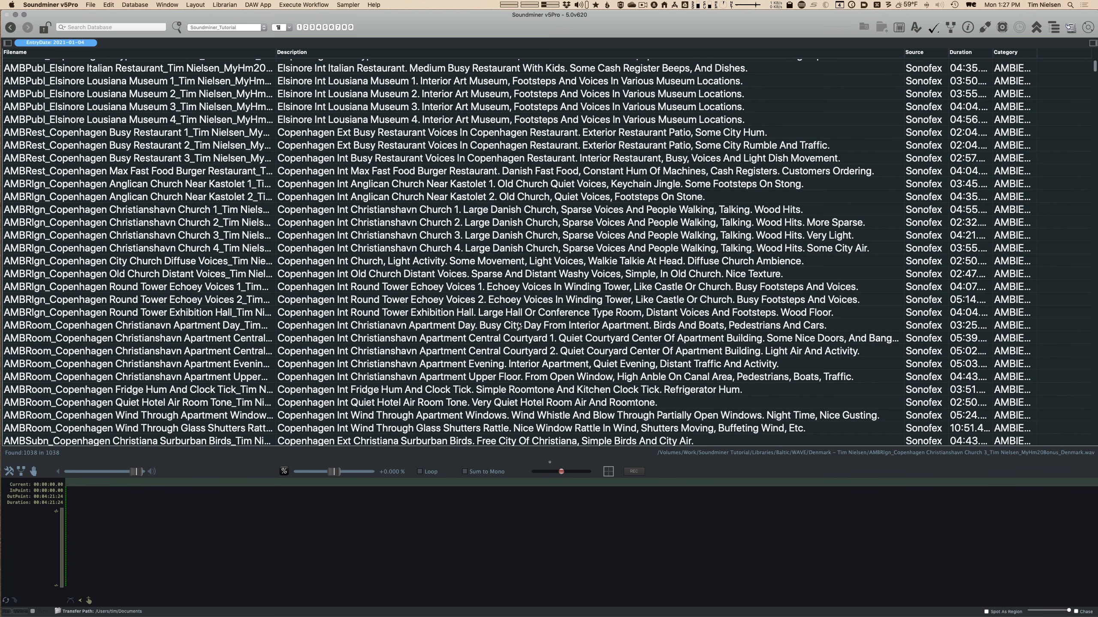
Select the Copenhagen Christianshavn Church 1 record and widen the Duration and Category columns to fit their full entries
click(128, 212)
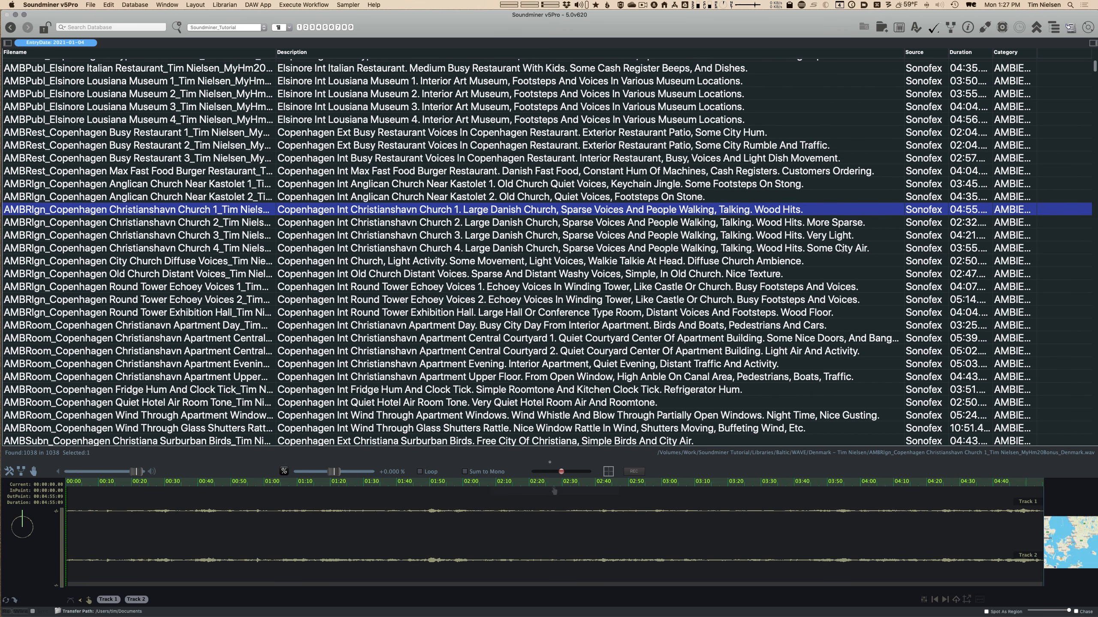
scroll(945, 160, down, 5)
scroll(968, 182, up, 6)
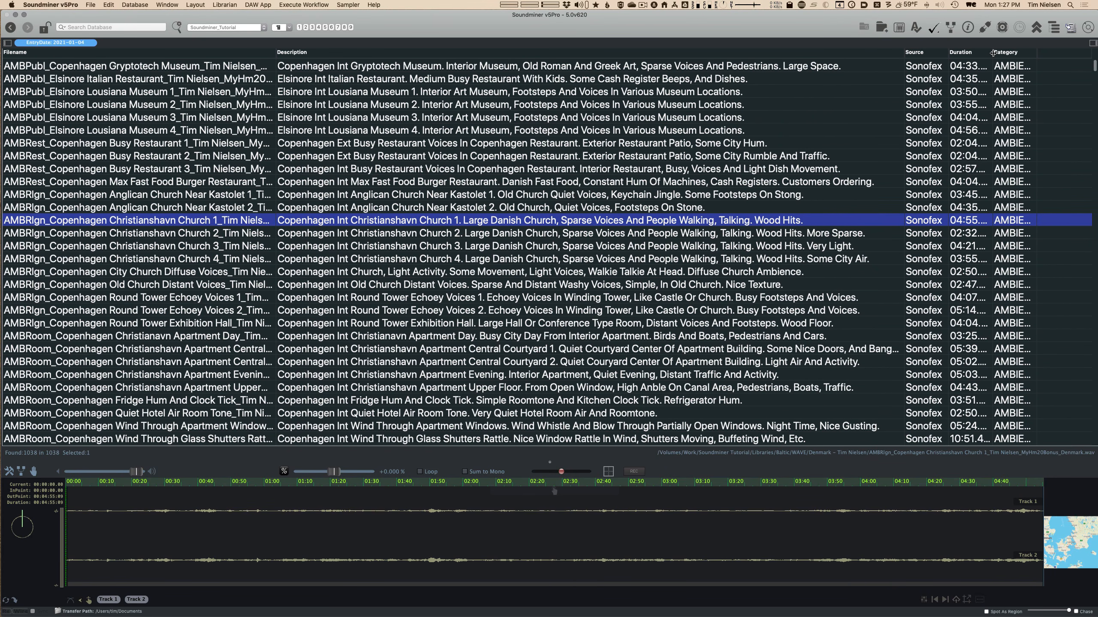
drag(998, 52, 1016, 52)
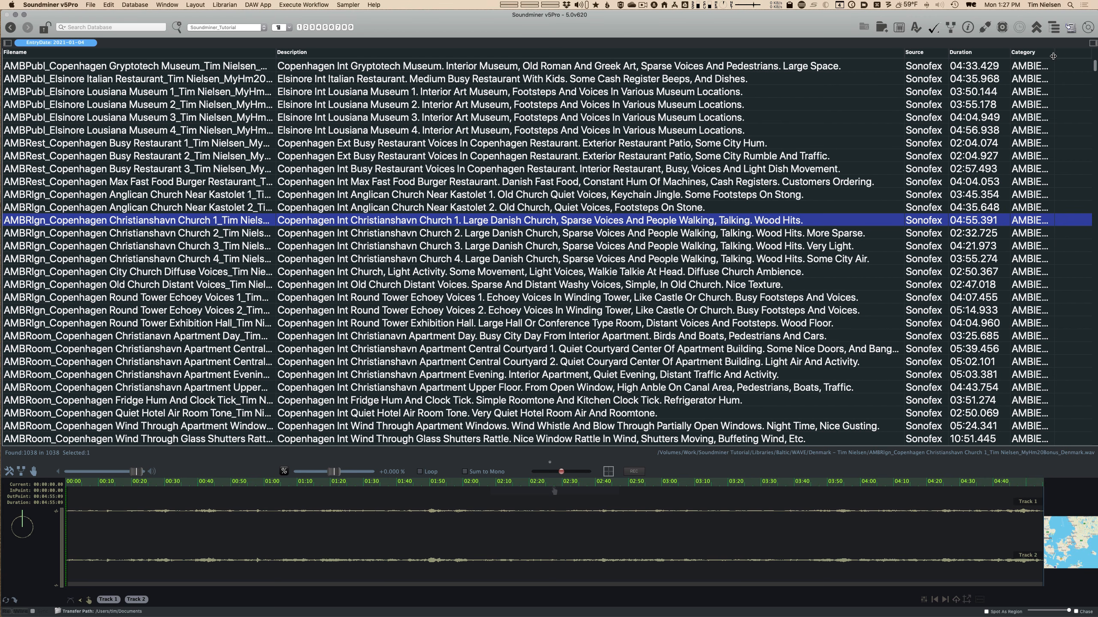
scroll(694, 156, right, 2)
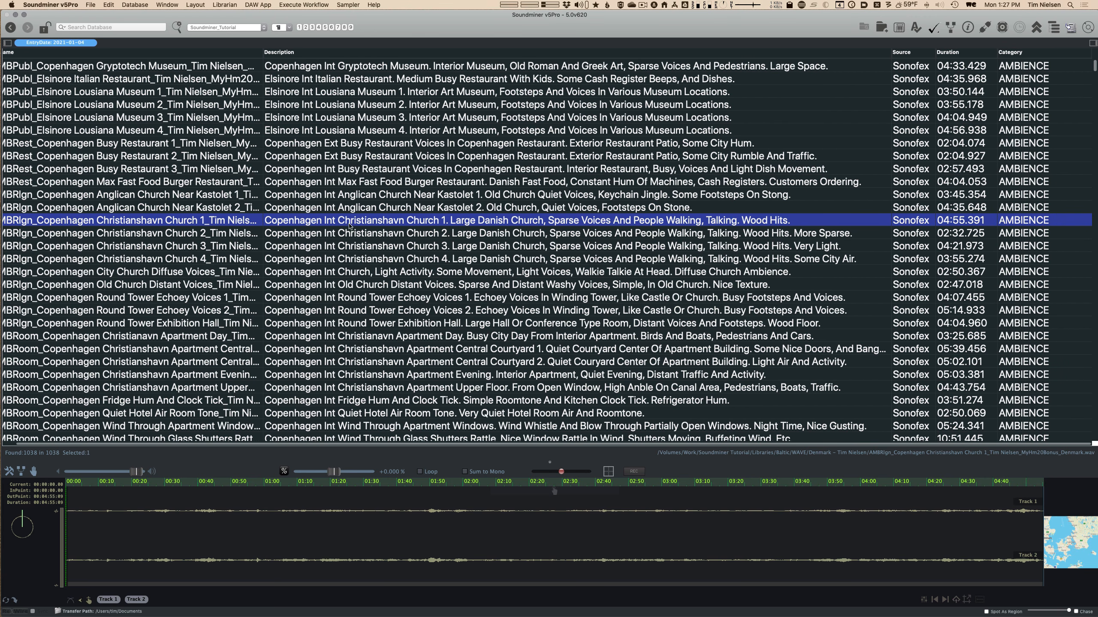
scroll(349, 224, left, 2)
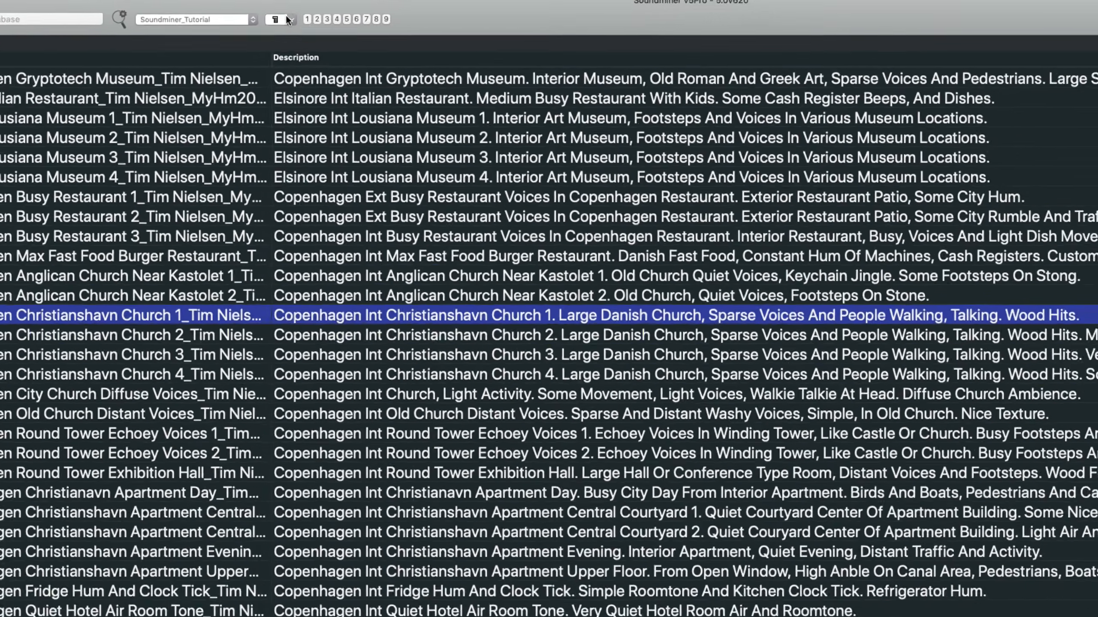
Review the full list of metadata fields available as results list columns, including which ones are currently enabled
click(282, 28)
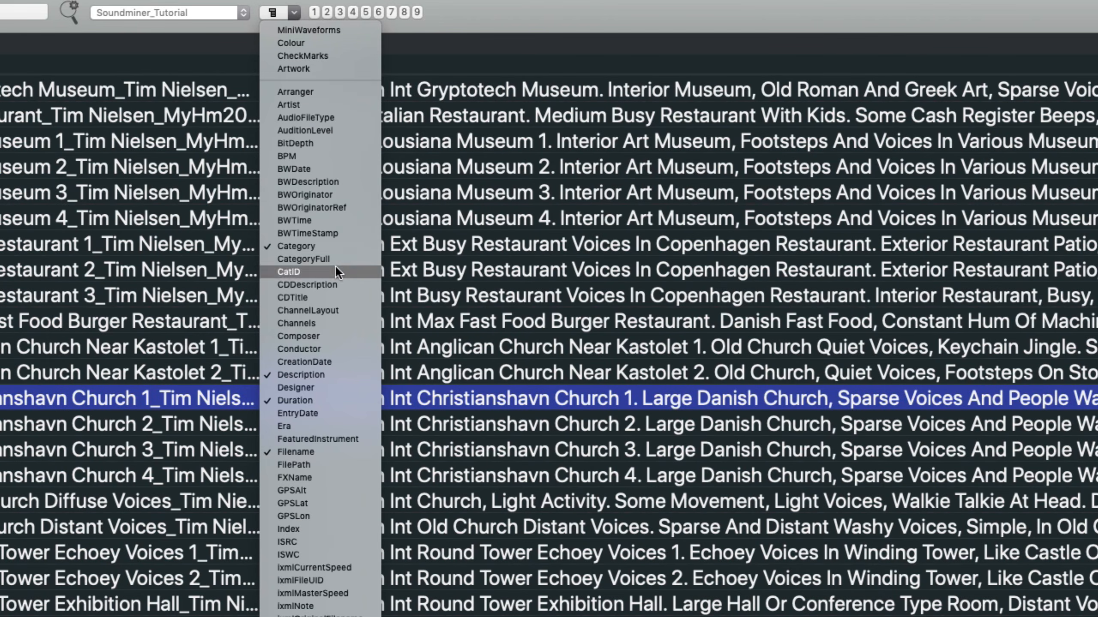
scroll(341, 570, down, 5)
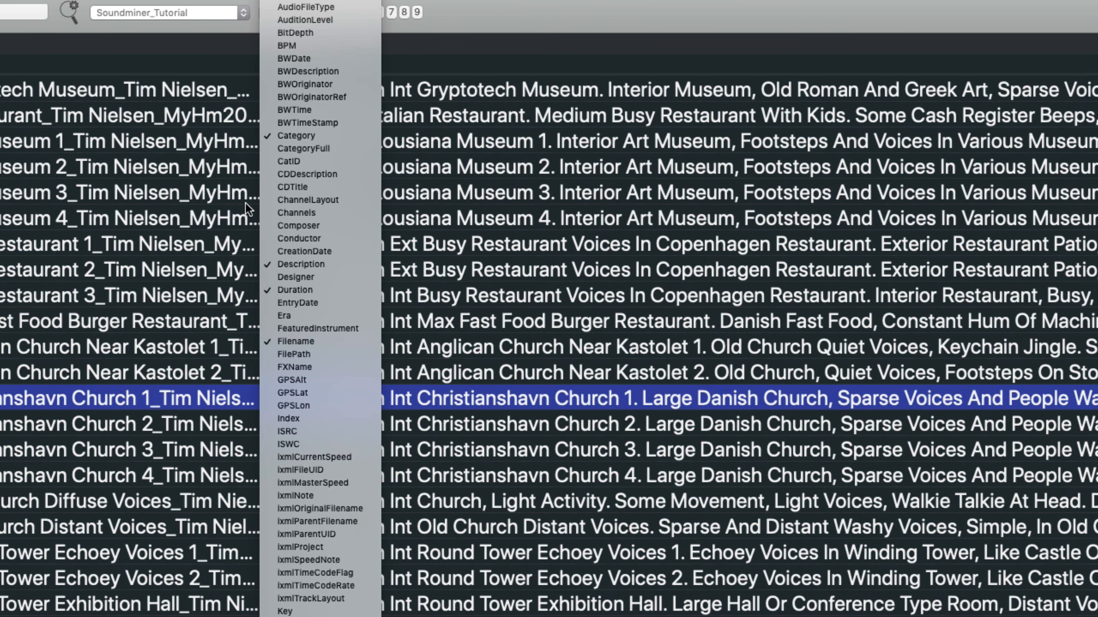
scroll(295, 147, up, 2)
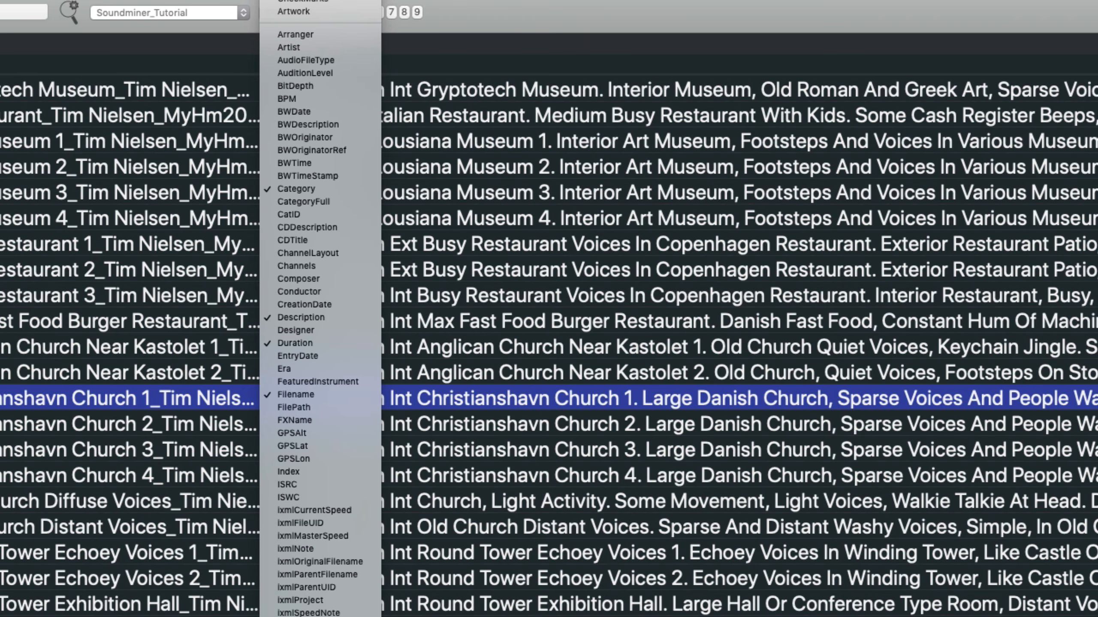
scroll(368, 577, down, 2)
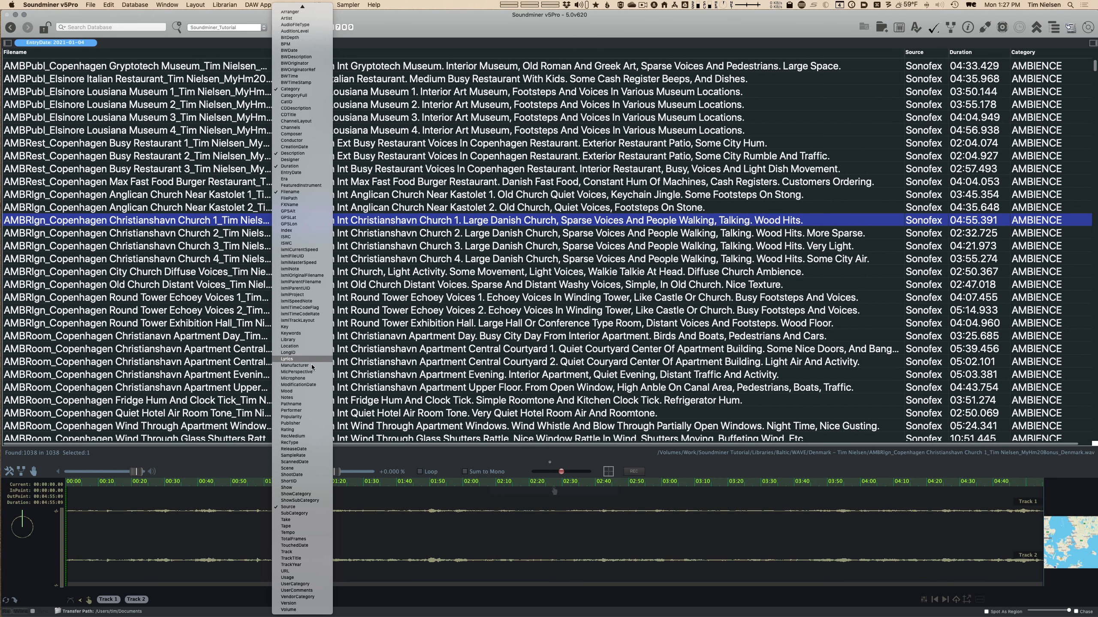
scroll(303, 12, up, 2)
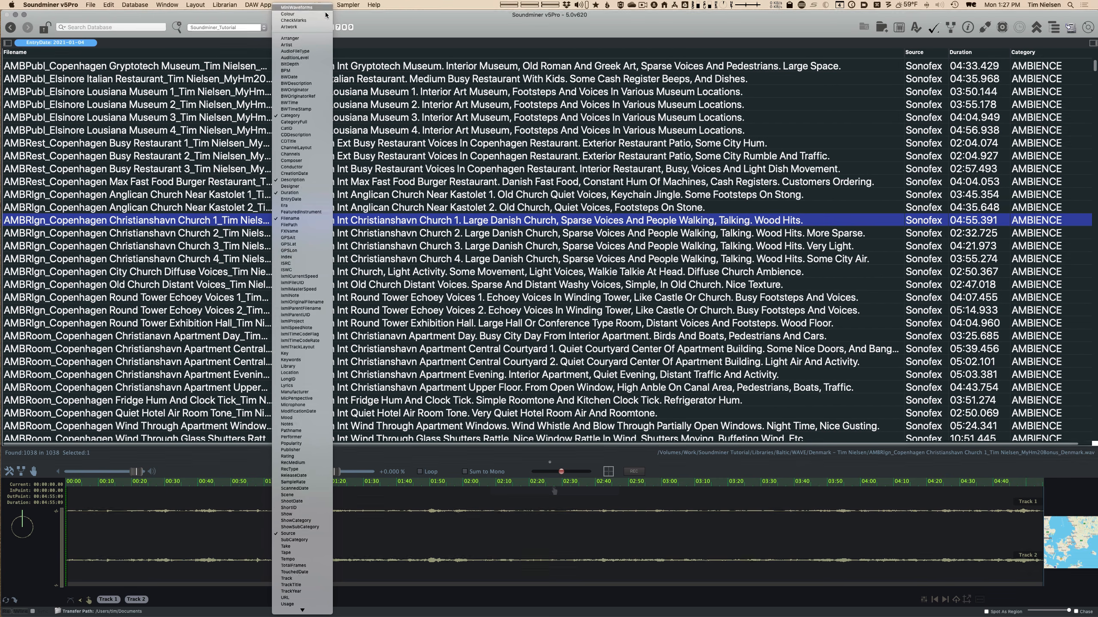
scroll(299, 342, down, 1)
scroll(300, 343, down, 1)
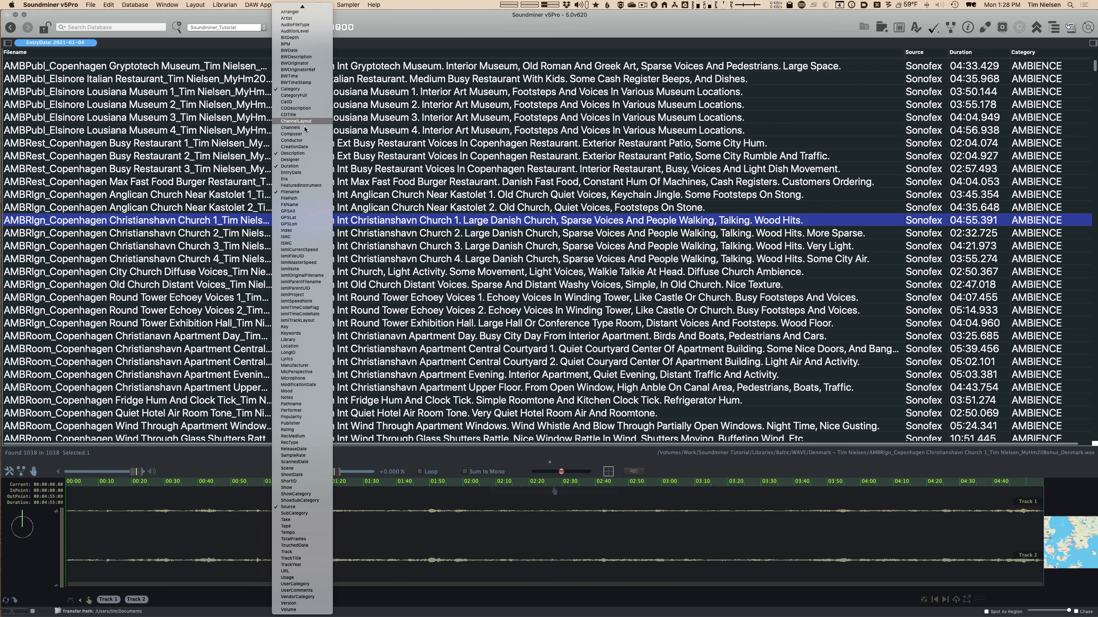
click(542, 179)
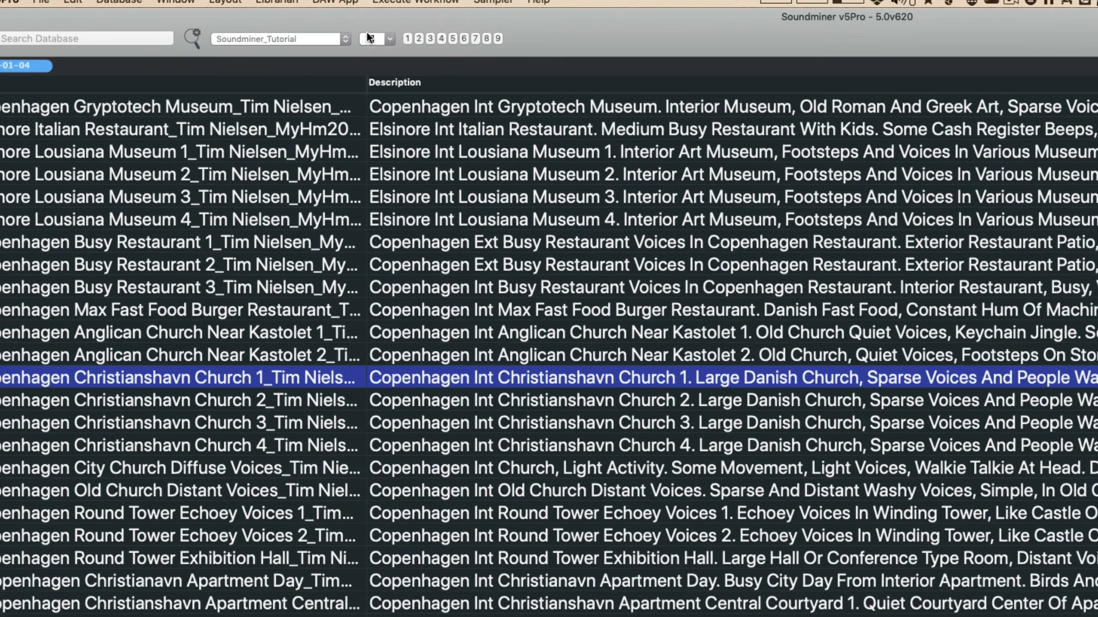
Hide the Category and Filename columns in the results list
click(280, 27)
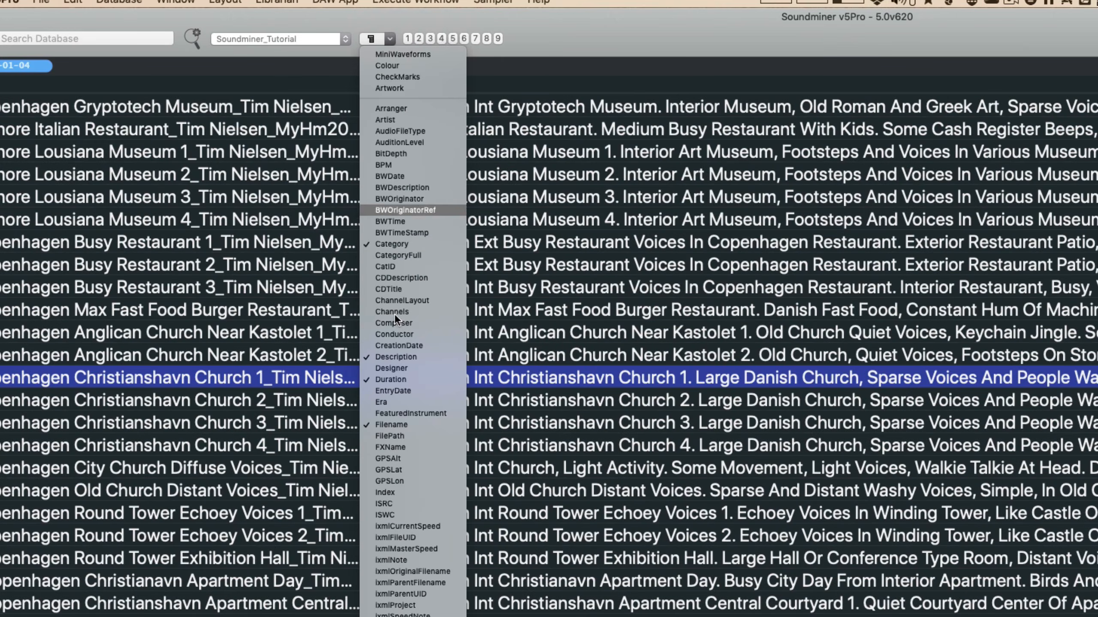
click(400, 244)
click(379, 38)
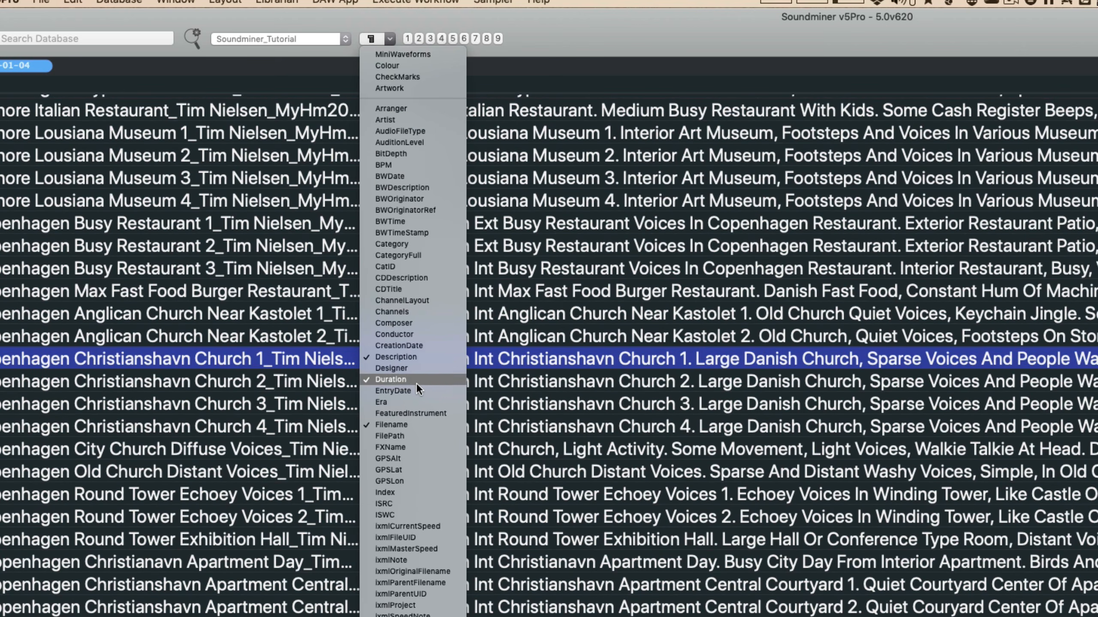
click(413, 424)
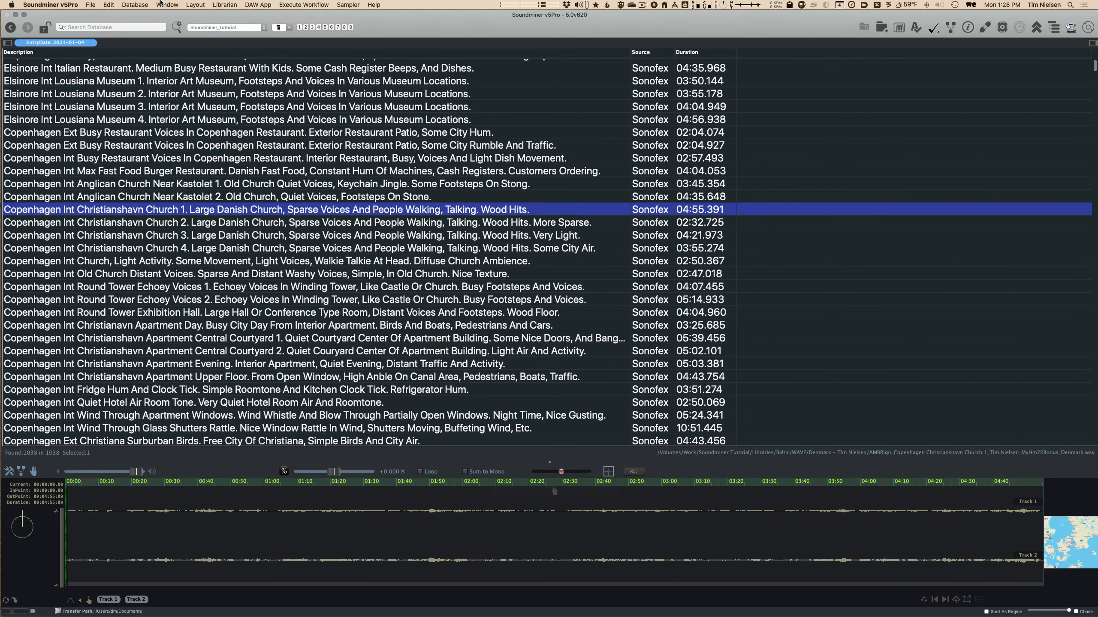
Open the floating Column Options window, move it over the Description column, and look through its fields
click(175, 2)
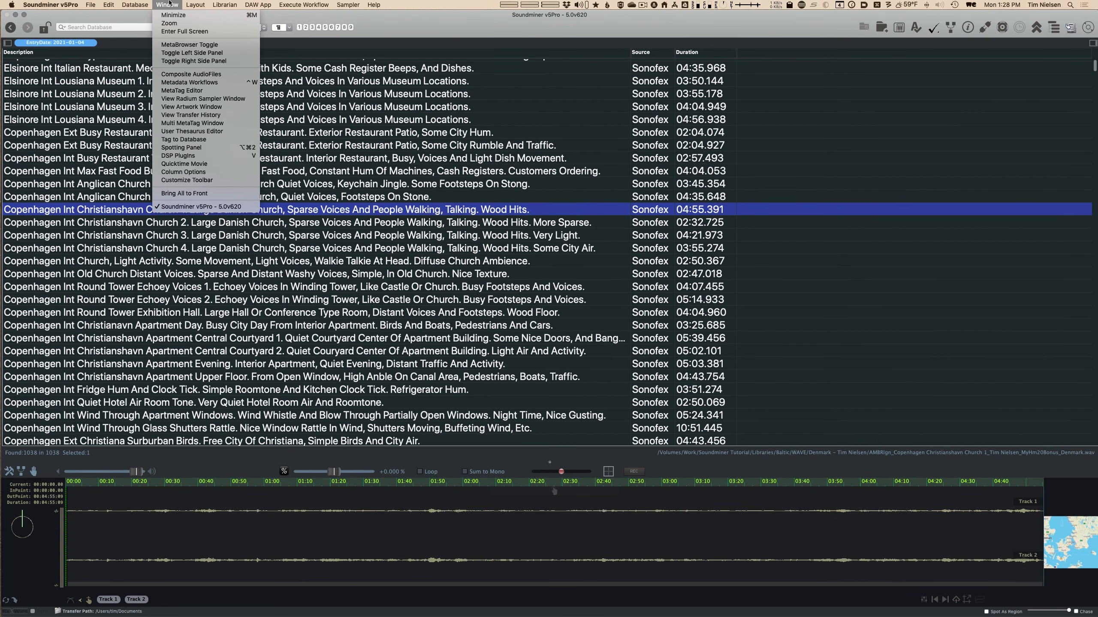
click(185, 172)
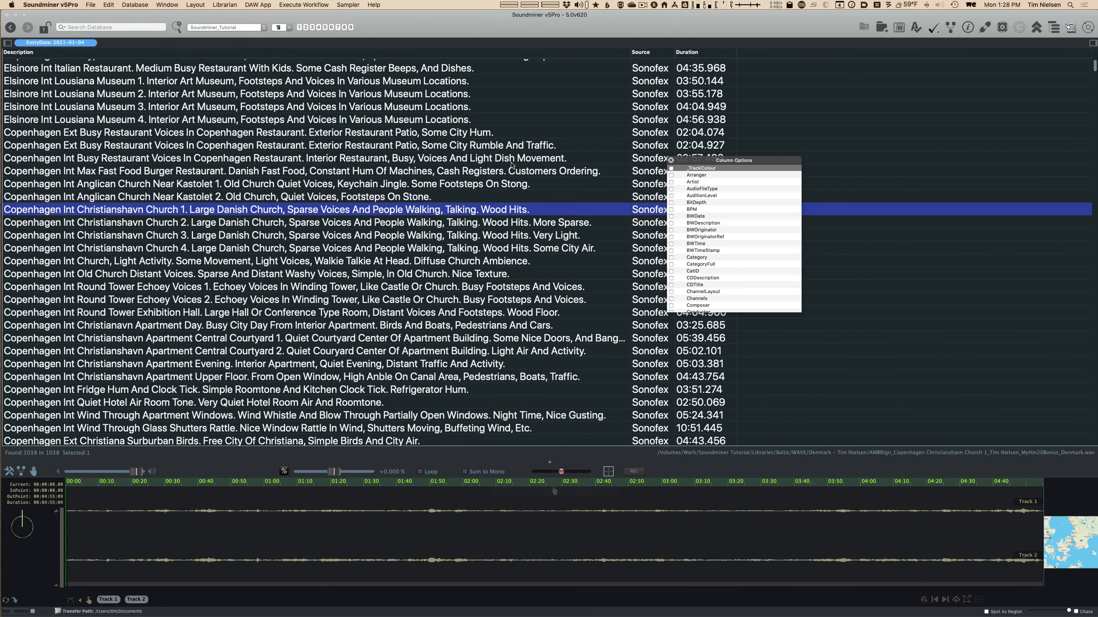
drag(735, 162, 388, 117)
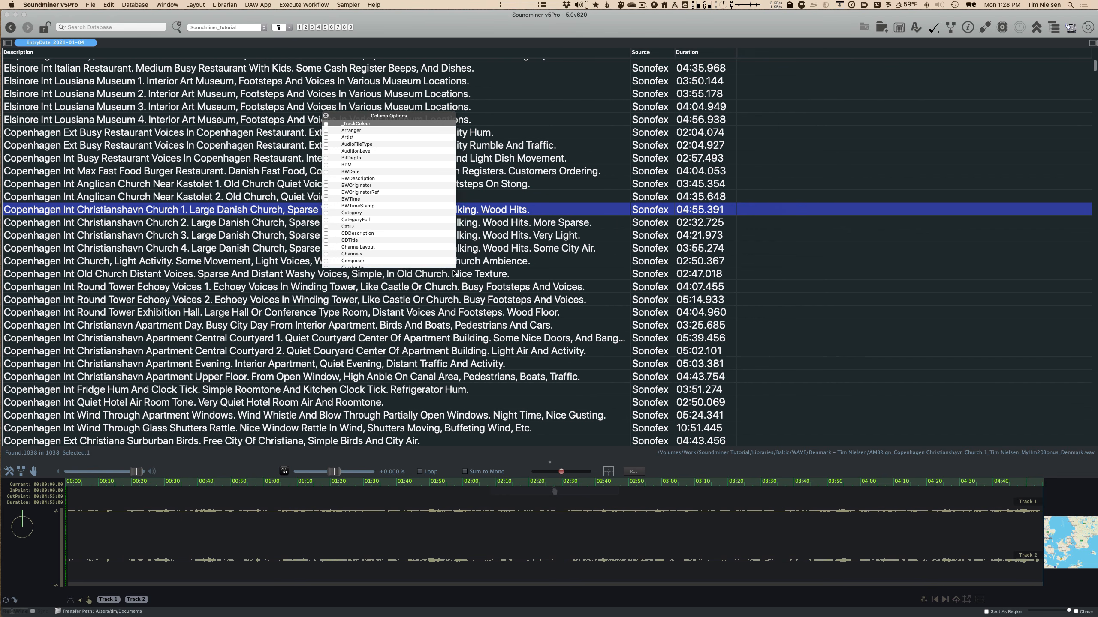
scroll(361, 146, down, 10)
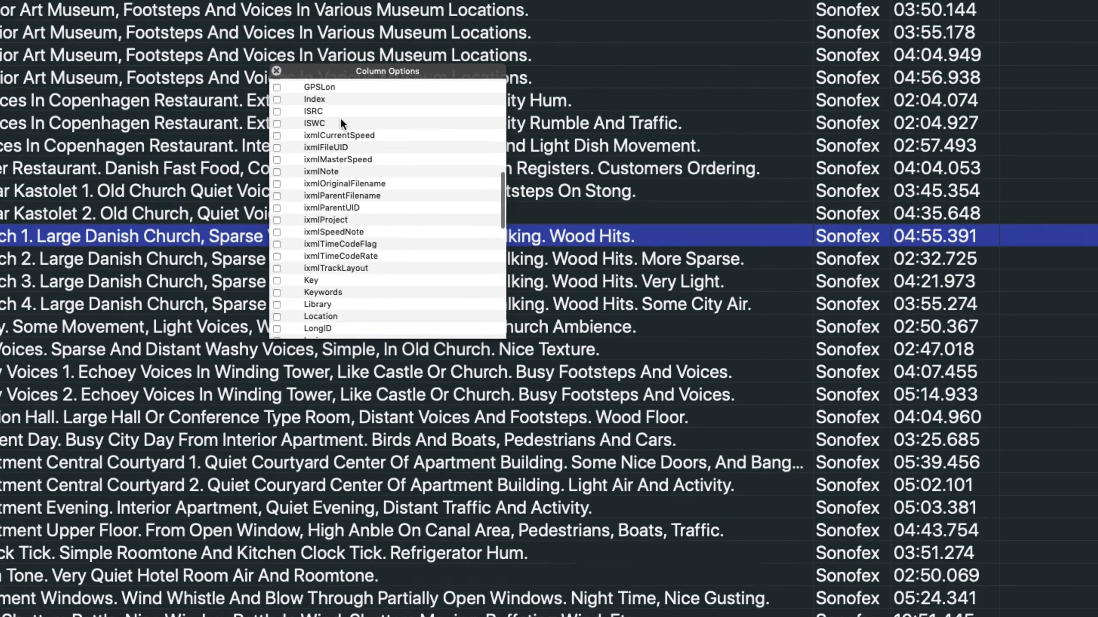
scroll(341, 124, up, 10)
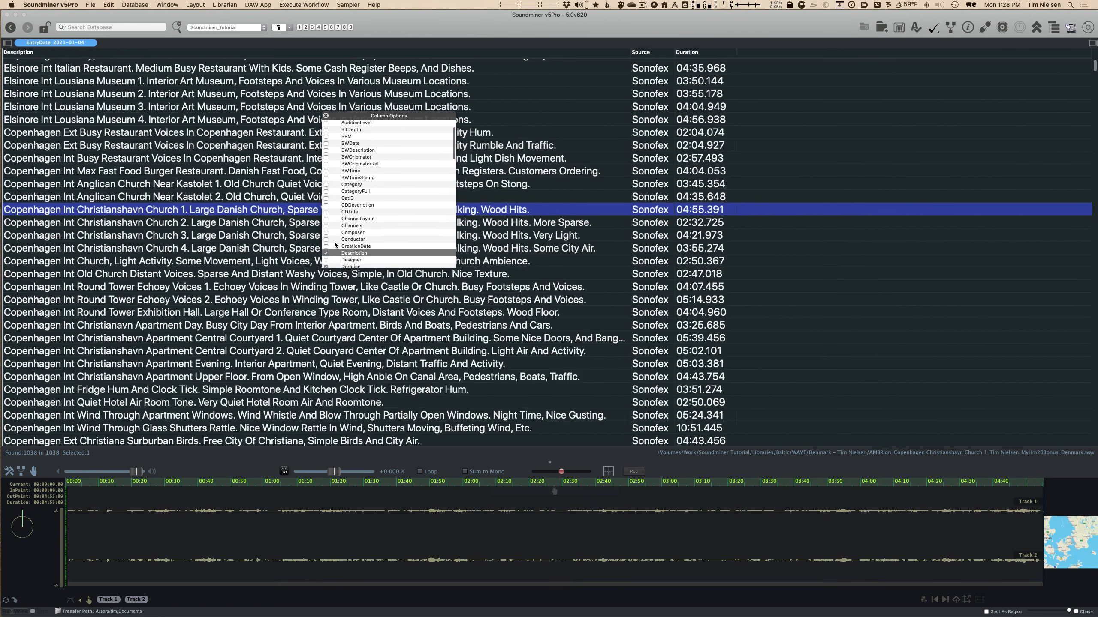
Disable the Description, Duration and Source columns in Column Options
click(261, 337)
scroll(266, 338, down, 3)
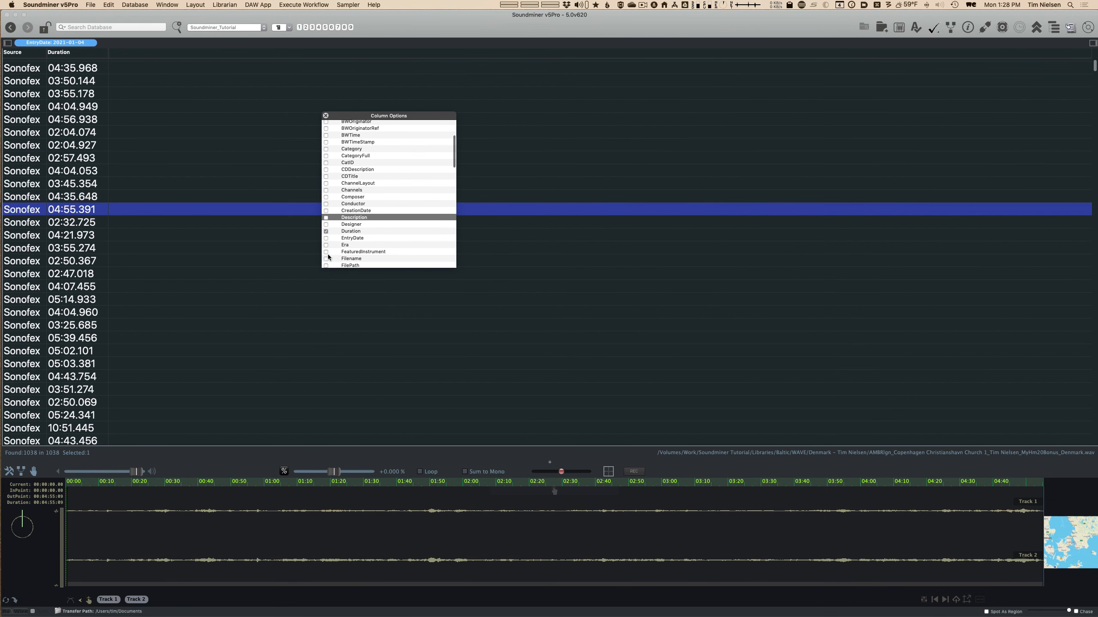
click(327, 232)
scroll(341, 208, down, 3)
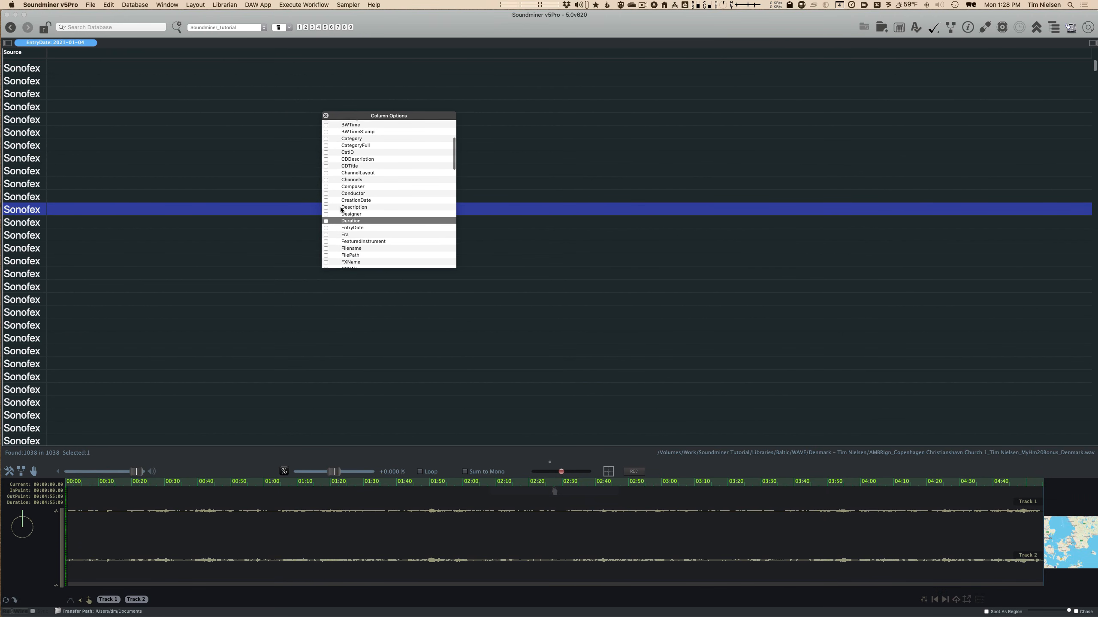
scroll(341, 207, down, 15)
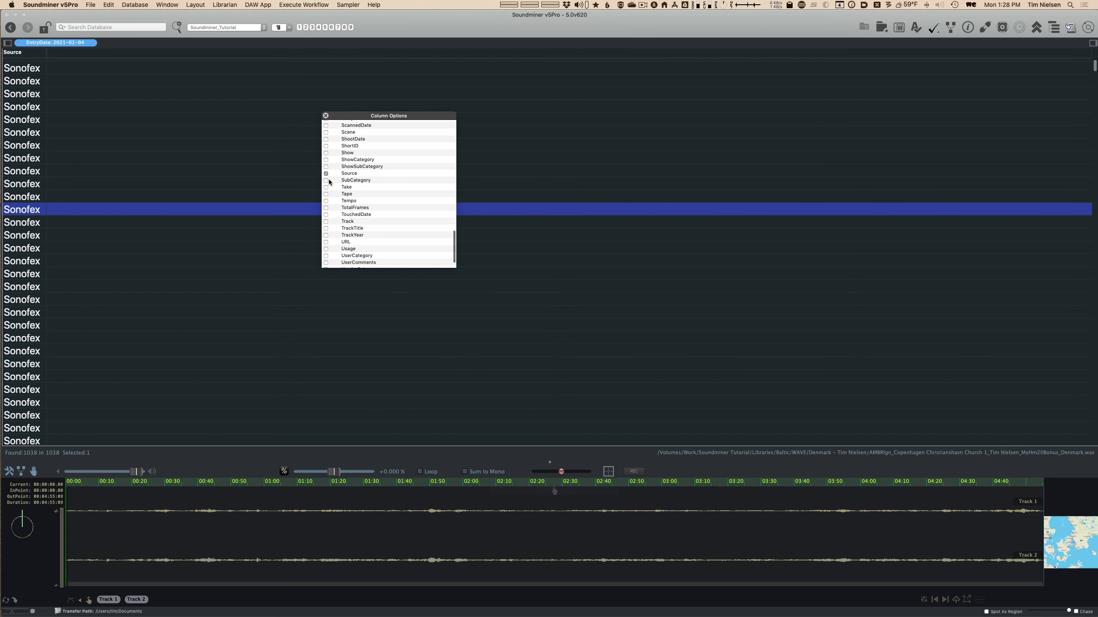
click(326, 174)
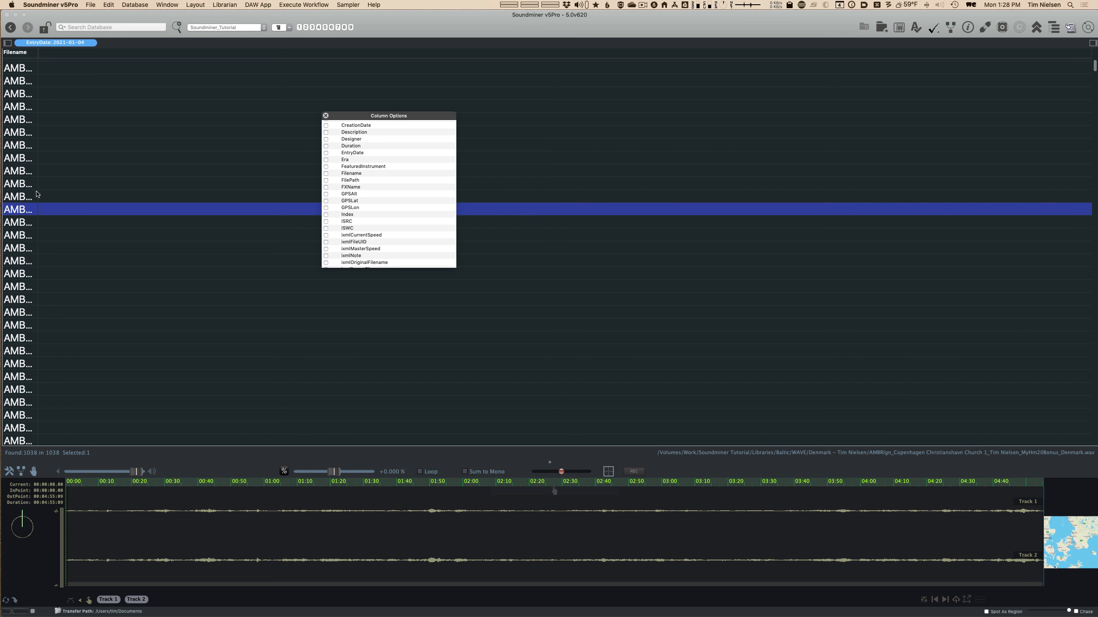
Replace the Filename column with CategoryFull, and widen CategoryFull to fit its full entries
scroll(363, 178, up, 3)
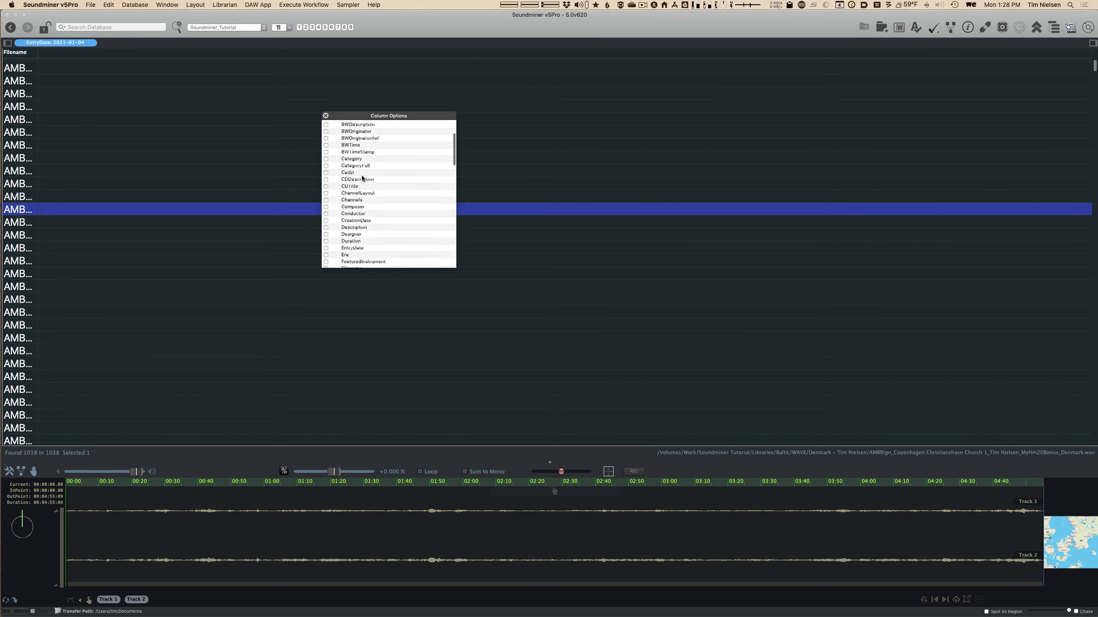
click(332, 184)
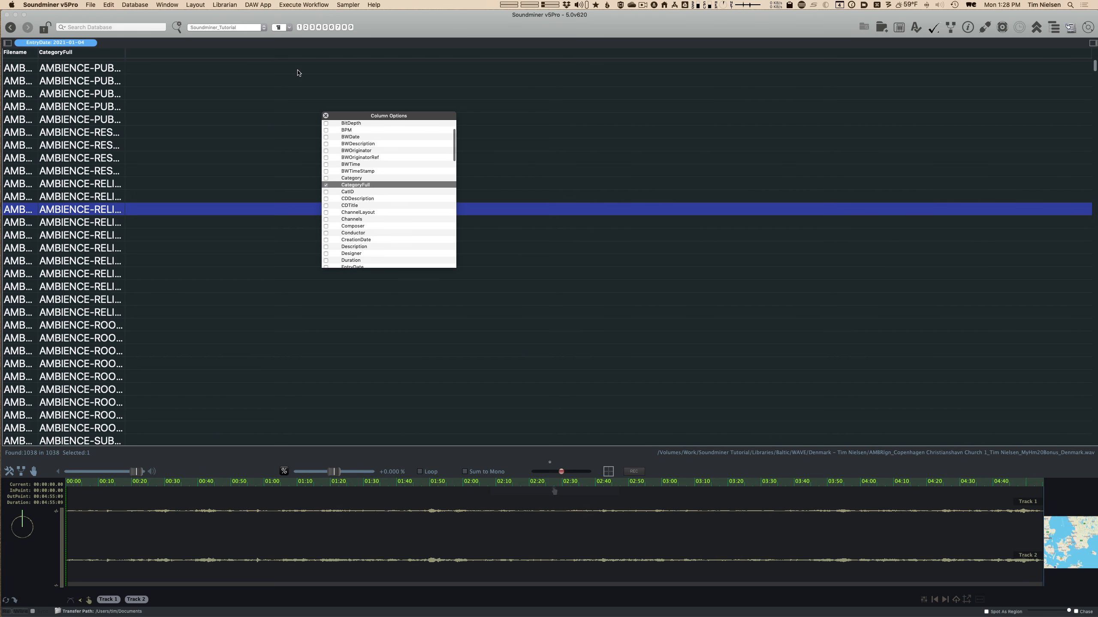
scroll(403, 240, down, 6)
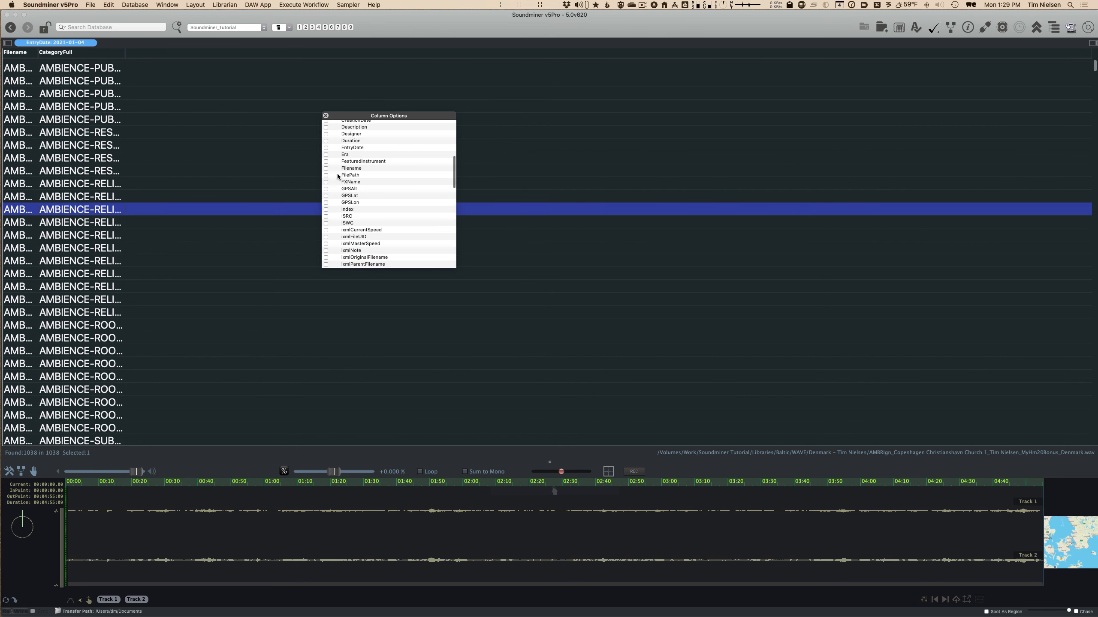
click(327, 169)
click(326, 169)
click(326, 169)
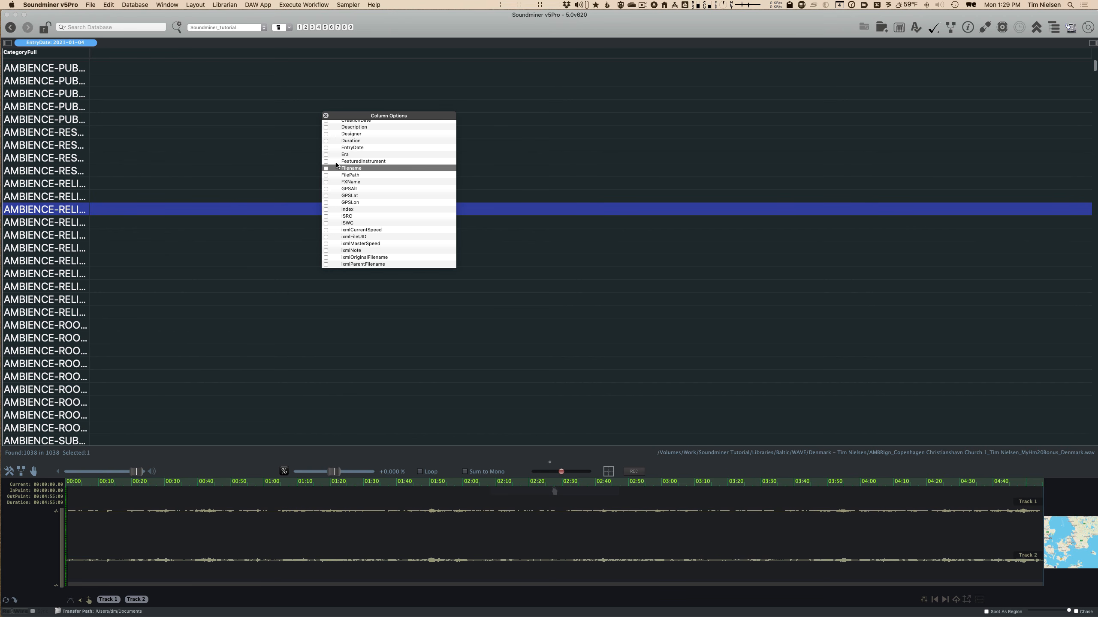
drag(90, 53, 171, 54)
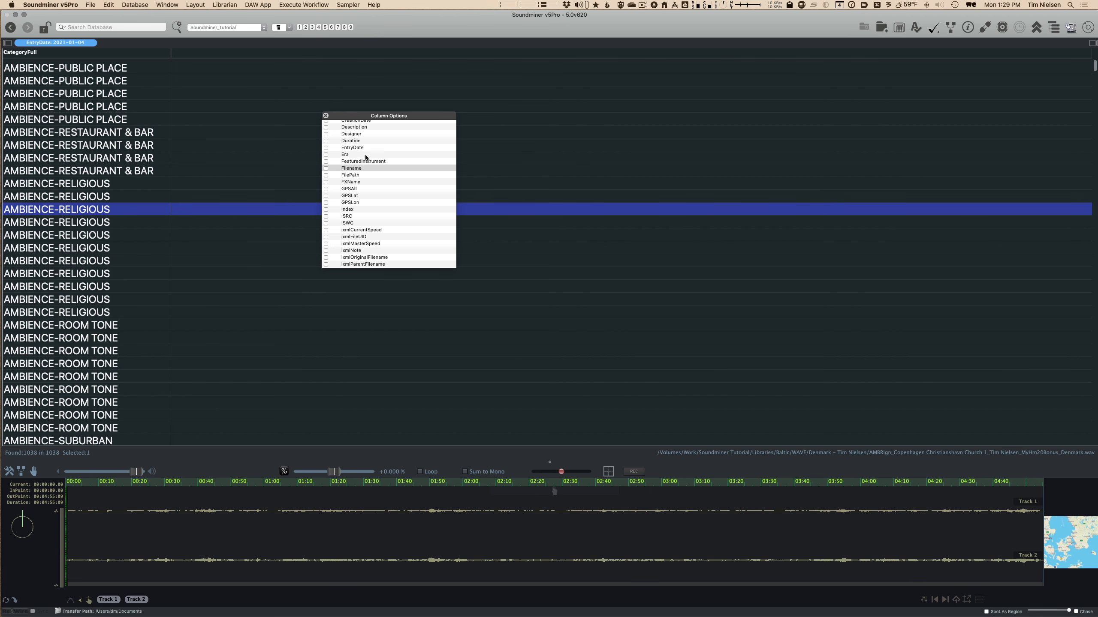
Add a wide Description column after CategoryFull, followed by the Duration column
click(326, 127)
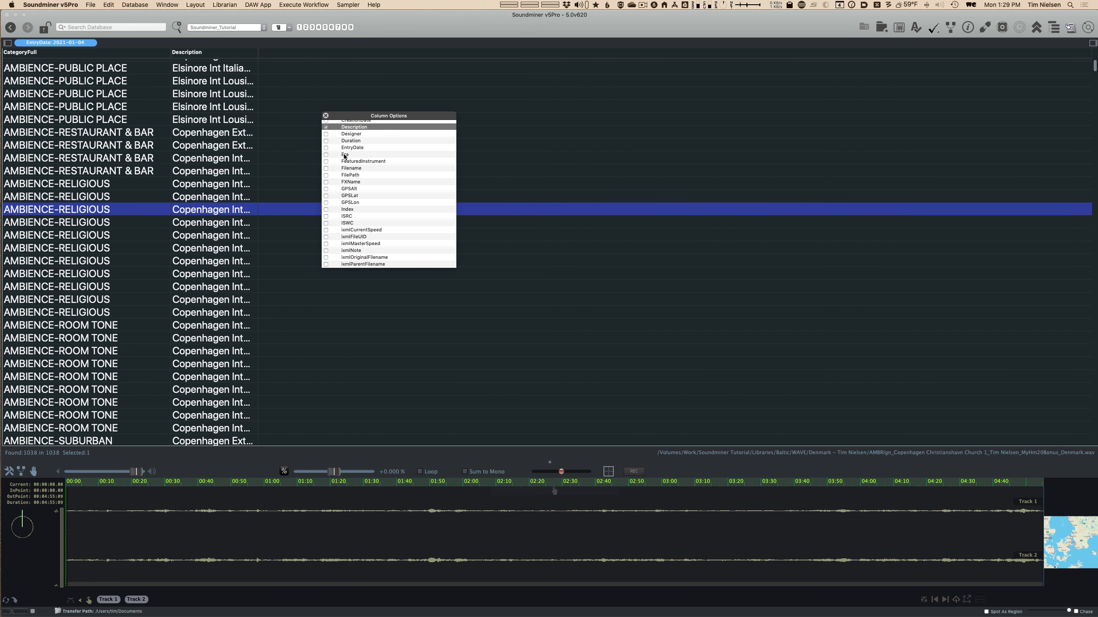
drag(258, 54, 640, 54)
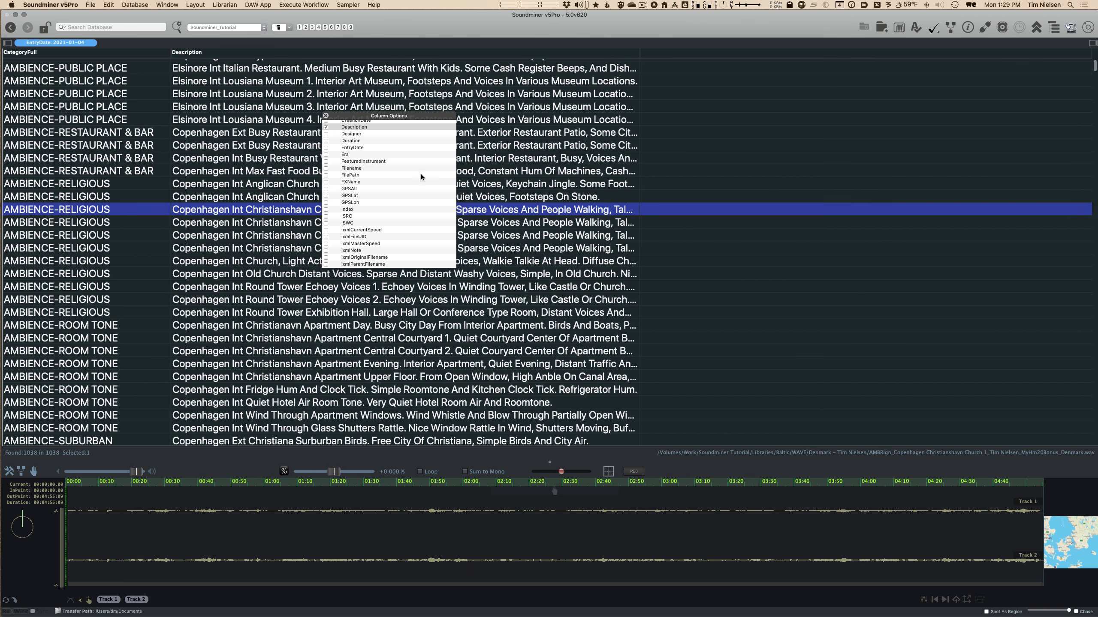
scroll(384, 169, up, 2)
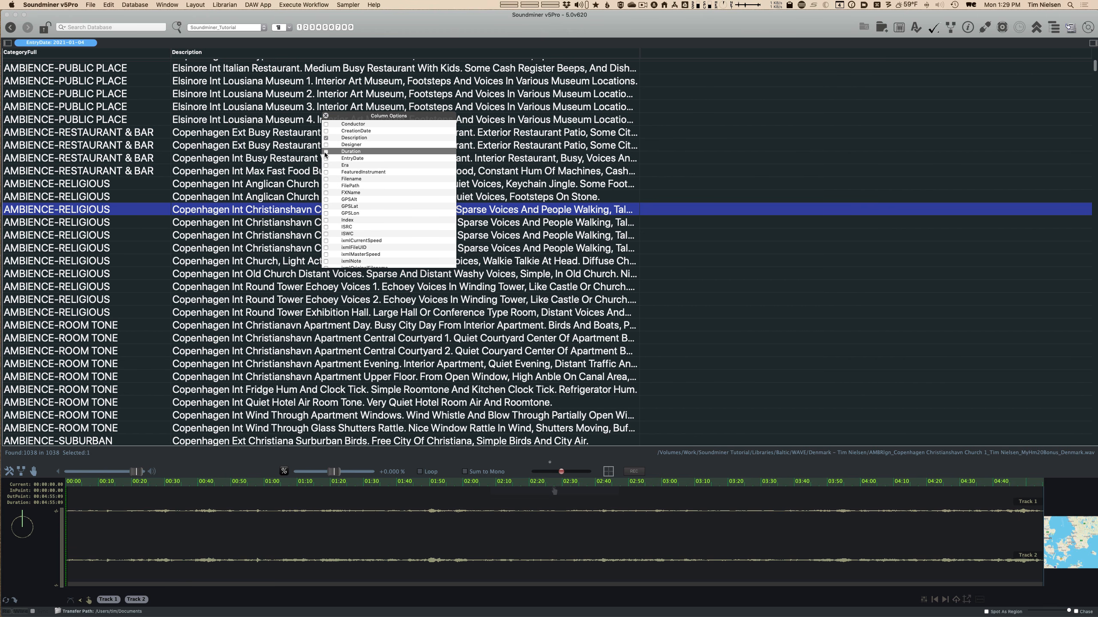
click(346, 151)
Add the Channels column and narrow it to little more than its single-digit entries
scroll(346, 153, up, 5)
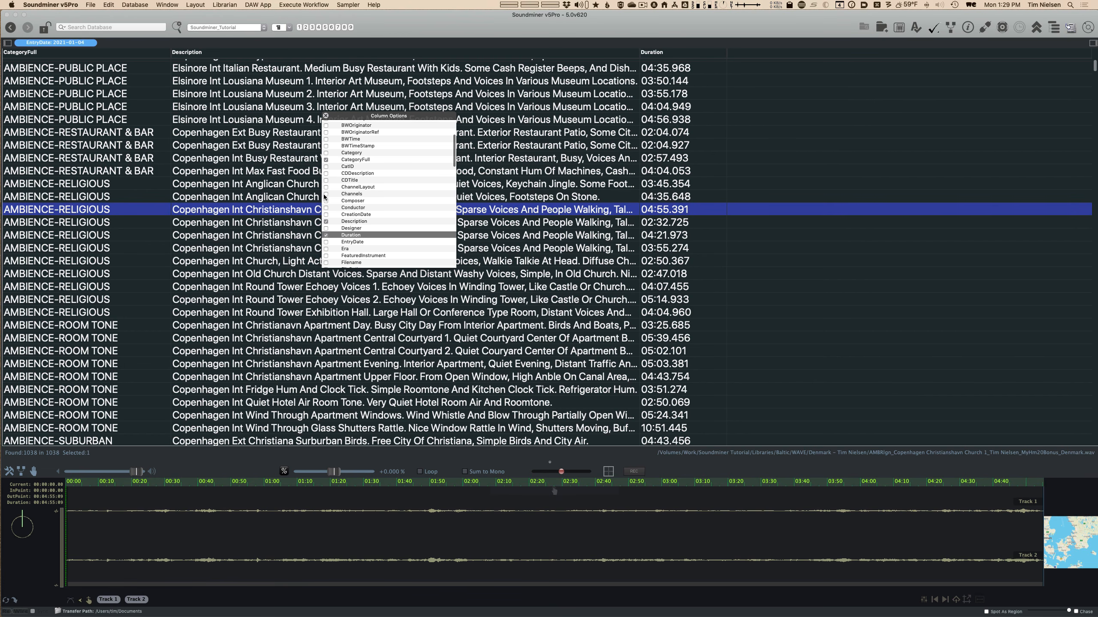
click(326, 194)
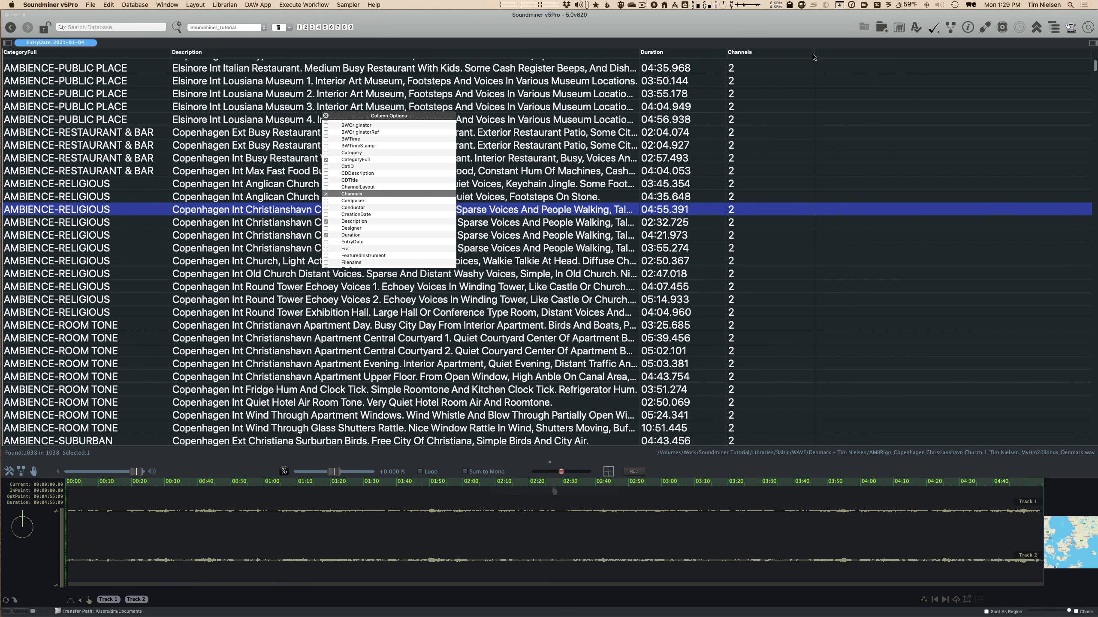
click(765, 55)
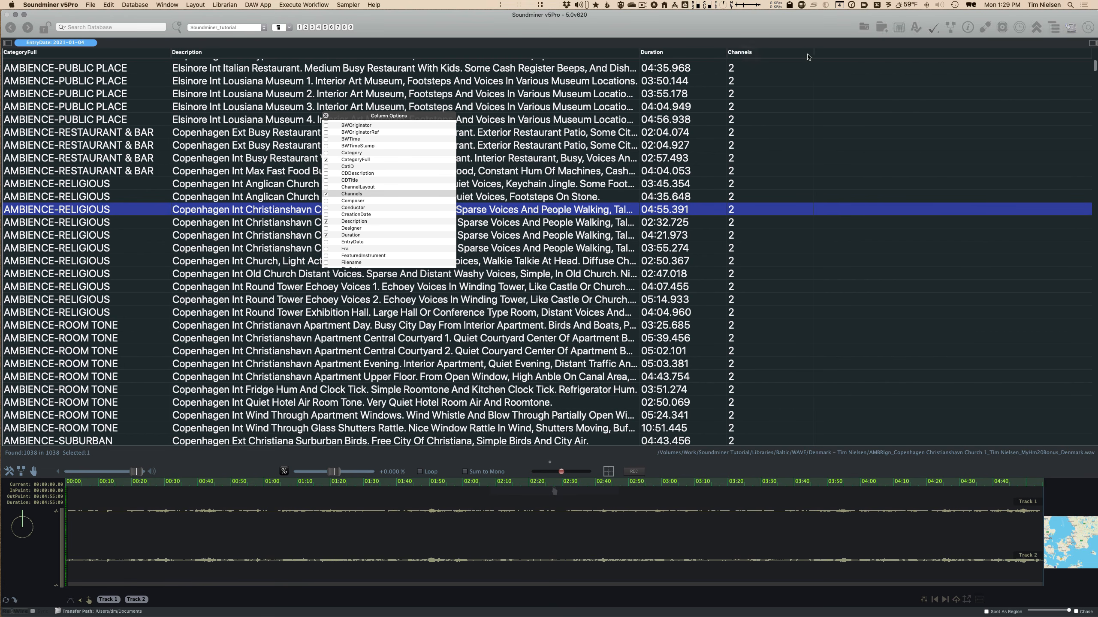
drag(814, 52, 752, 54)
Add the Designer column to the results list
scroll(317, 205, down, 1)
scroll(317, 206, down, 3)
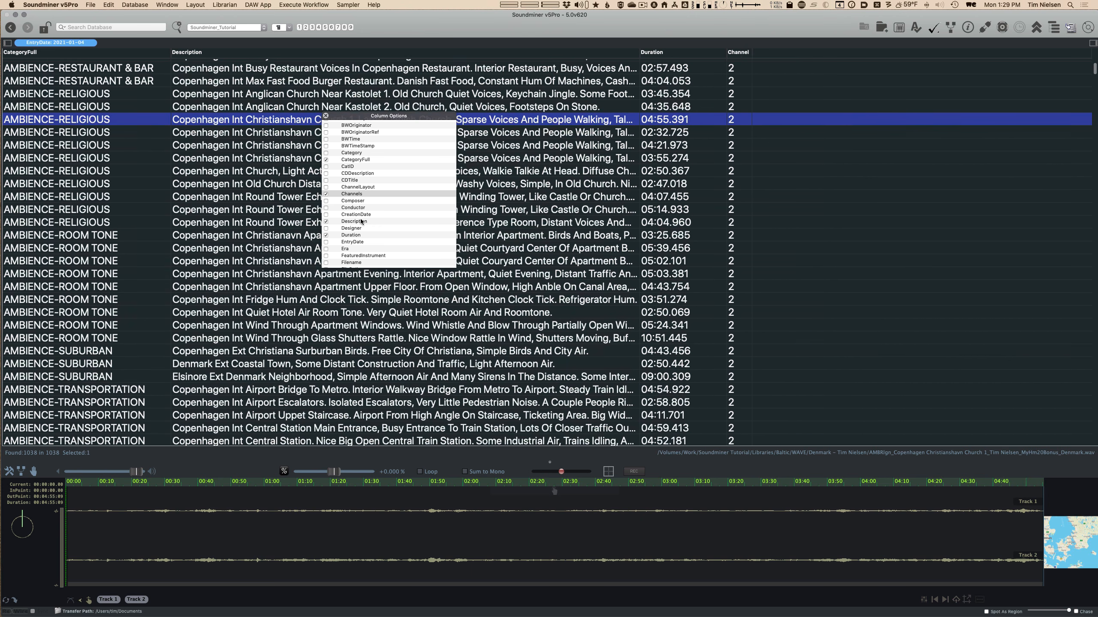
scroll(330, 196, up, 3)
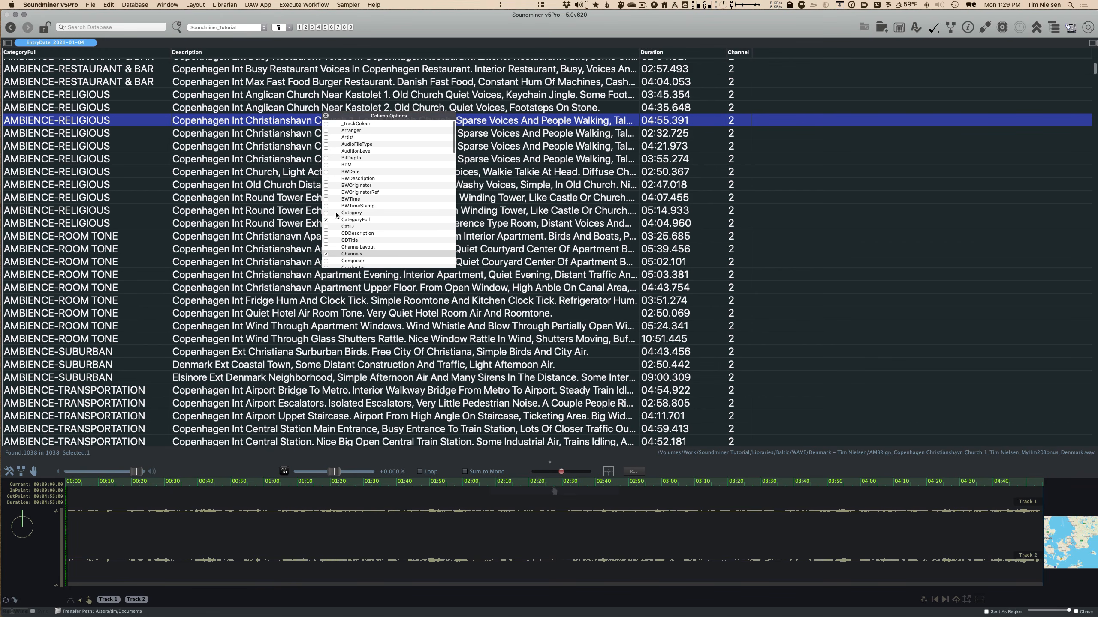
scroll(330, 242, down, 3)
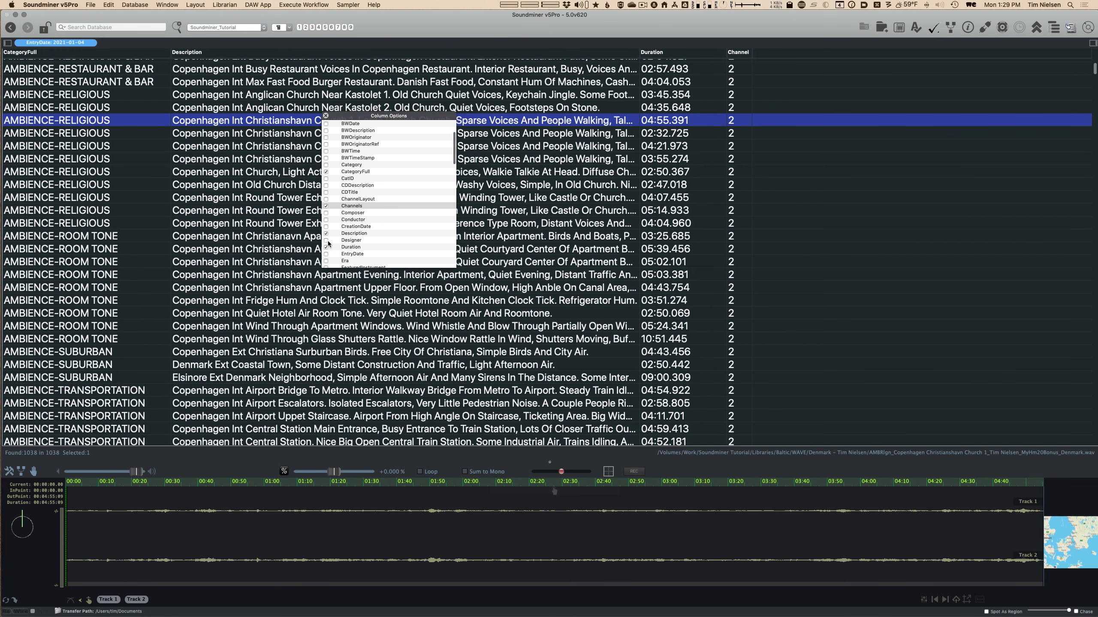
click(326, 240)
Add the Show and Library columns to the results list and close the column options
scroll(357, 216, down, 10)
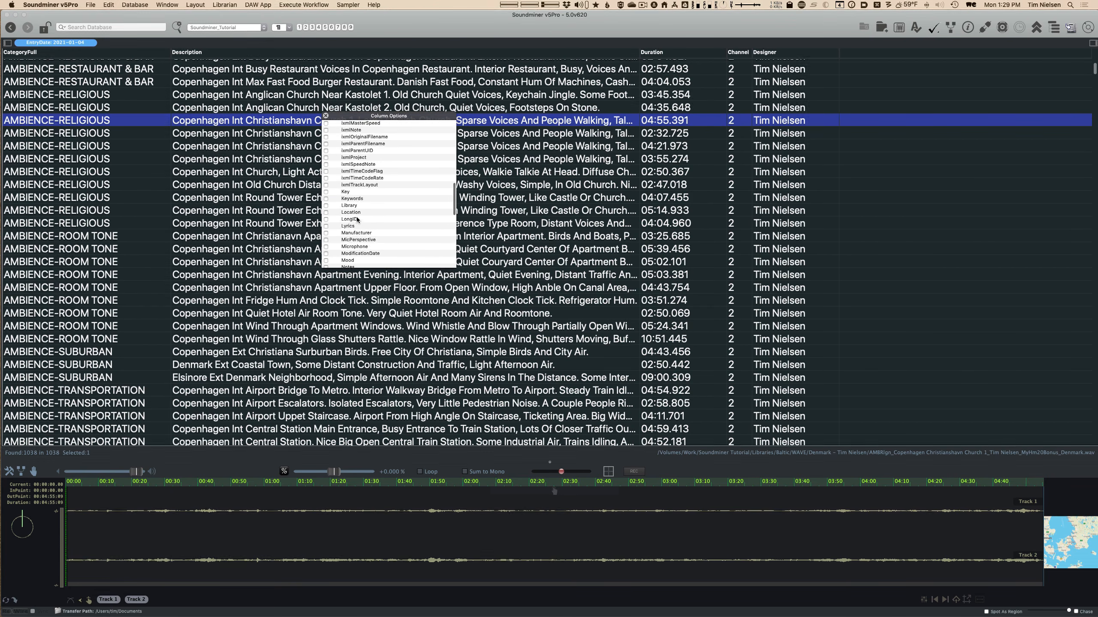
scroll(355, 219, down, 6)
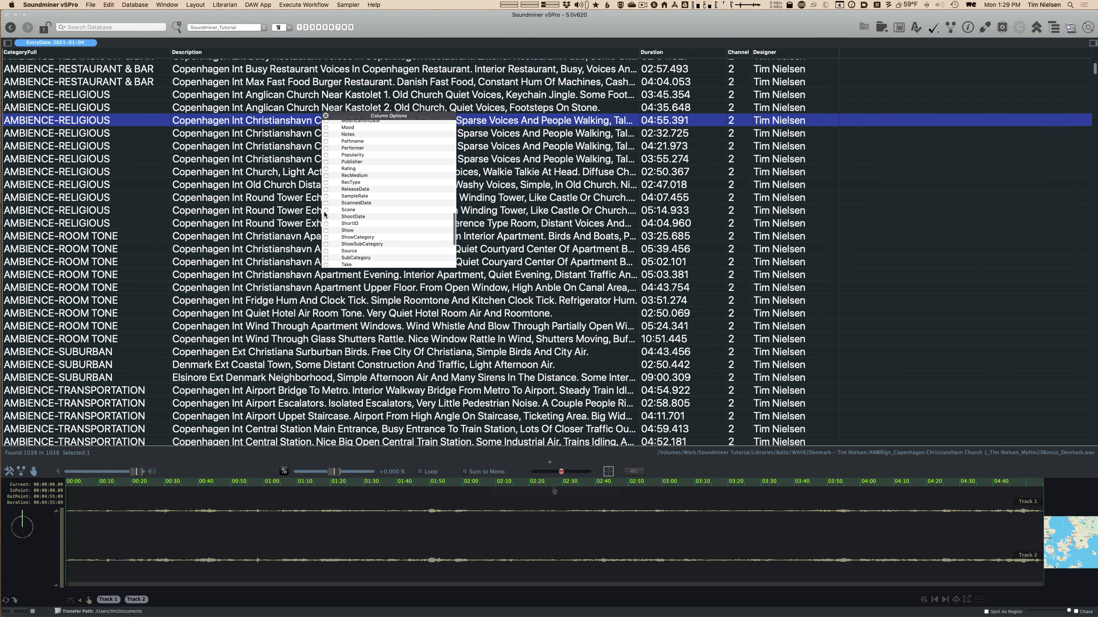
click(326, 230)
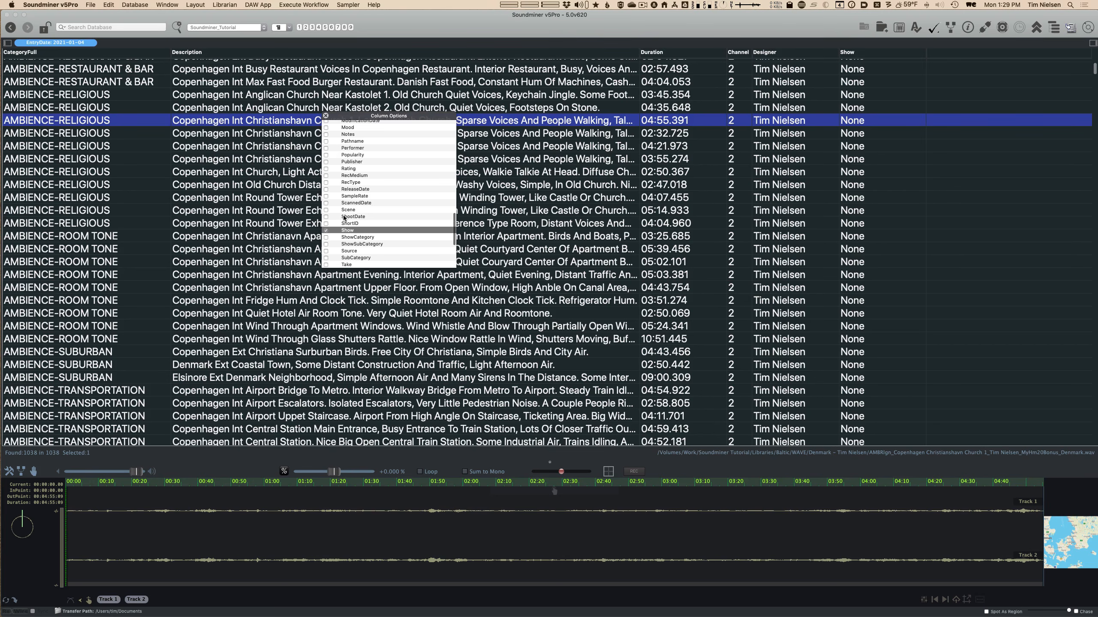
scroll(344, 218, up, 5)
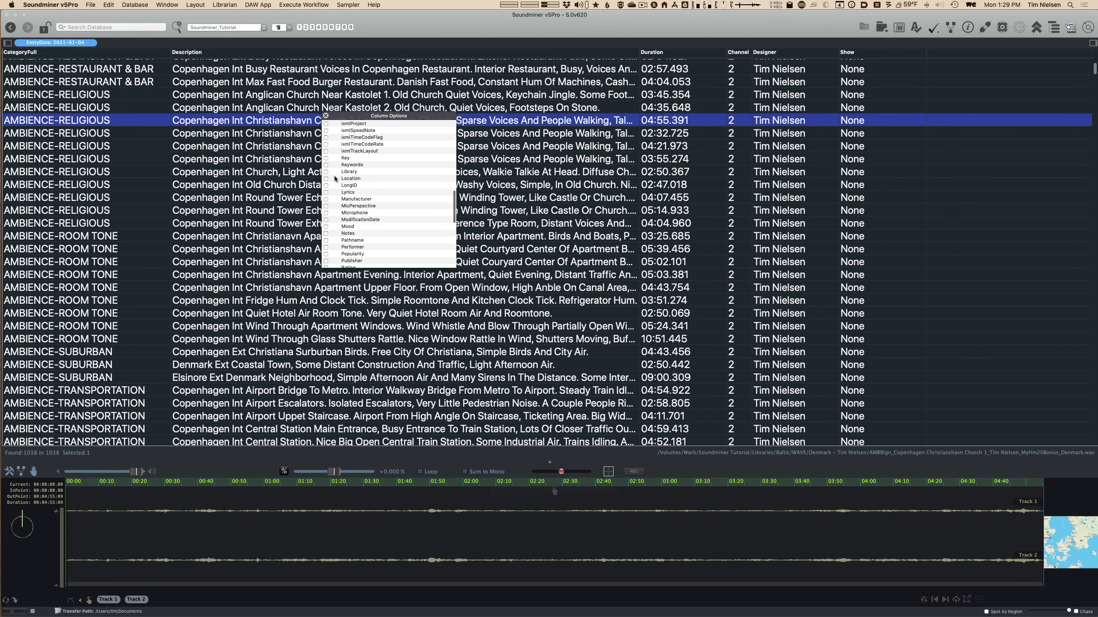
click(326, 172)
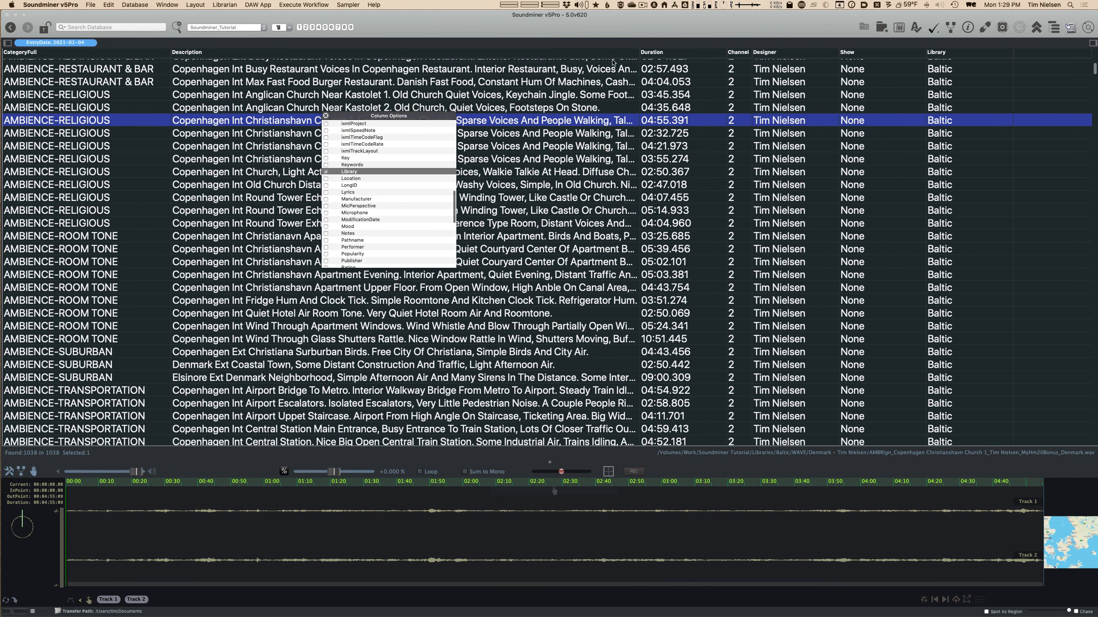
click(326, 115)
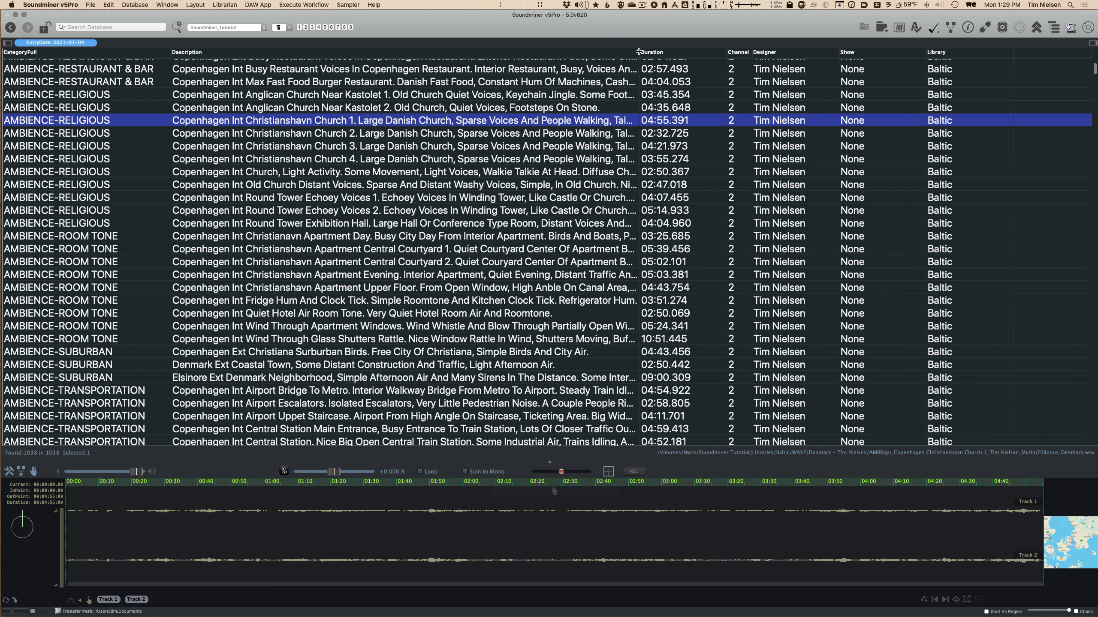
Widen the Description column to show more of its text and narrow Duration to just fit its time entries
drag(639, 52, 696, 52)
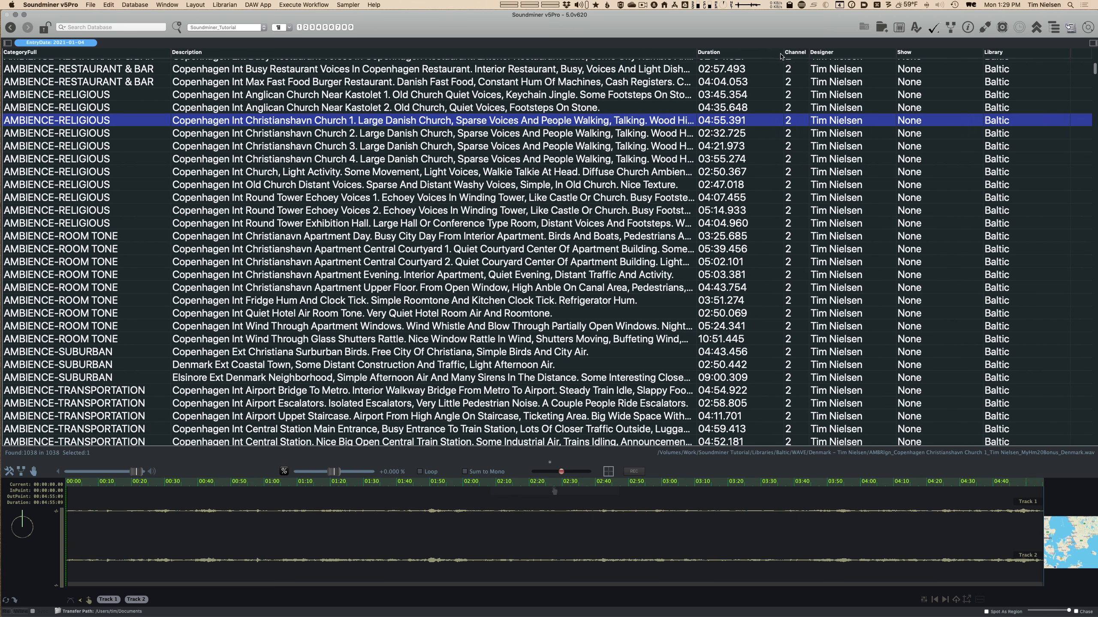
drag(780, 56, 753, 54)
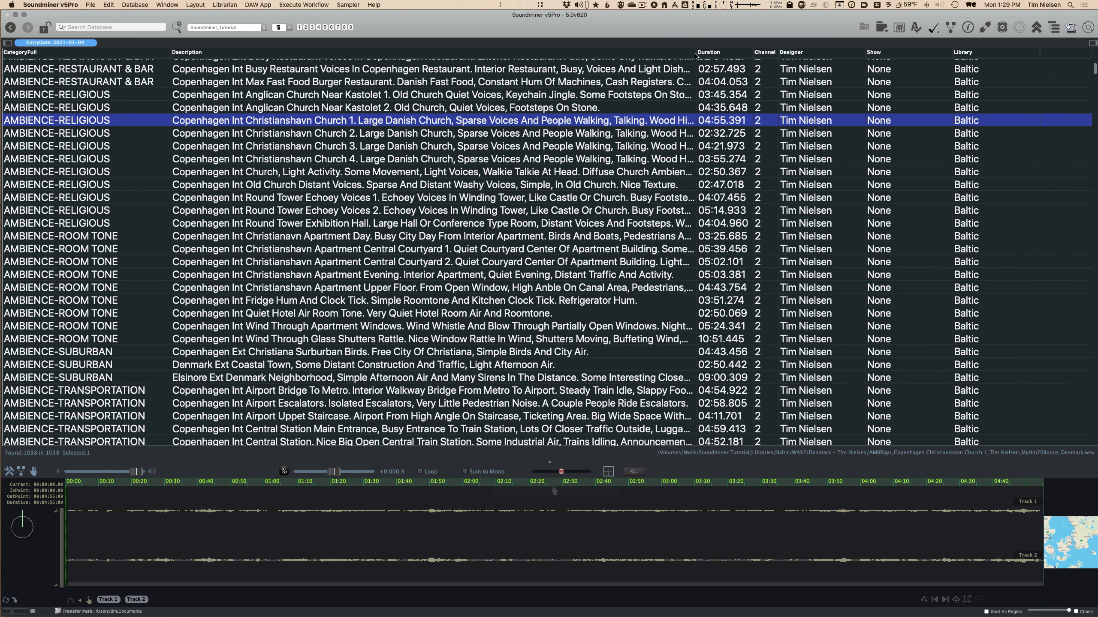
drag(696, 56, 746, 56)
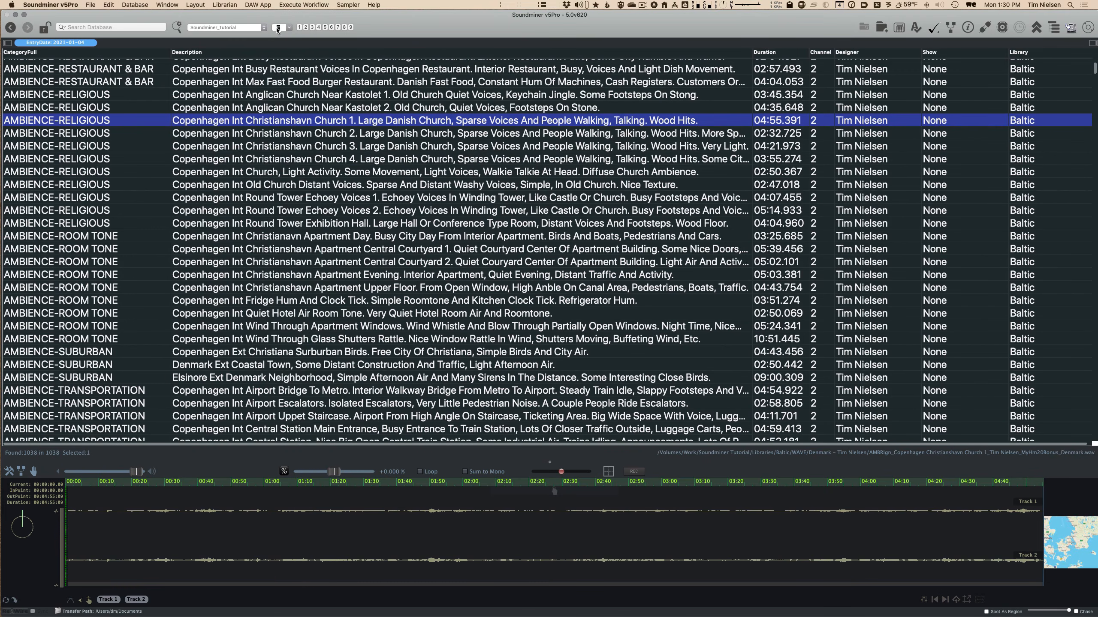
Remove the Channels, Designer and Description columns from the results list
click(249, 56)
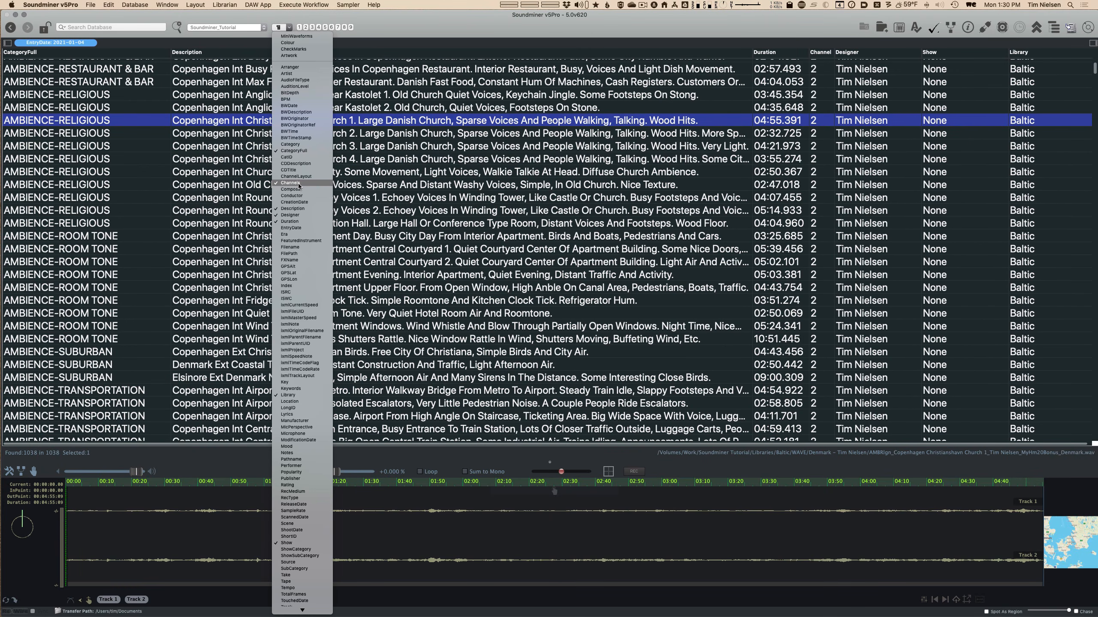
click(297, 50)
click(289, 28)
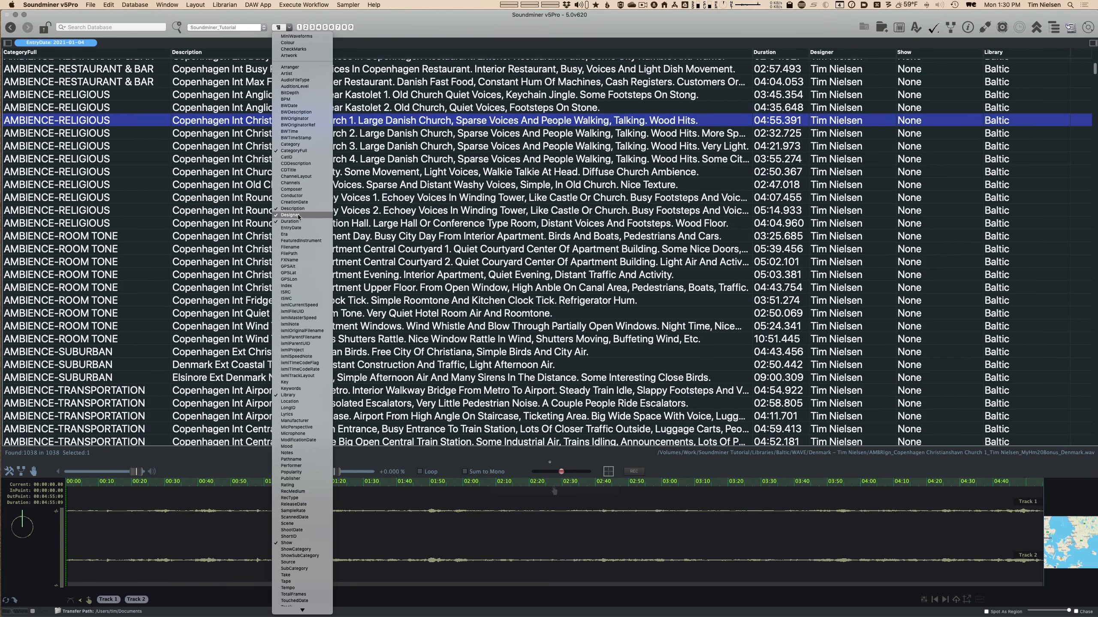
click(298, 215)
click(289, 28)
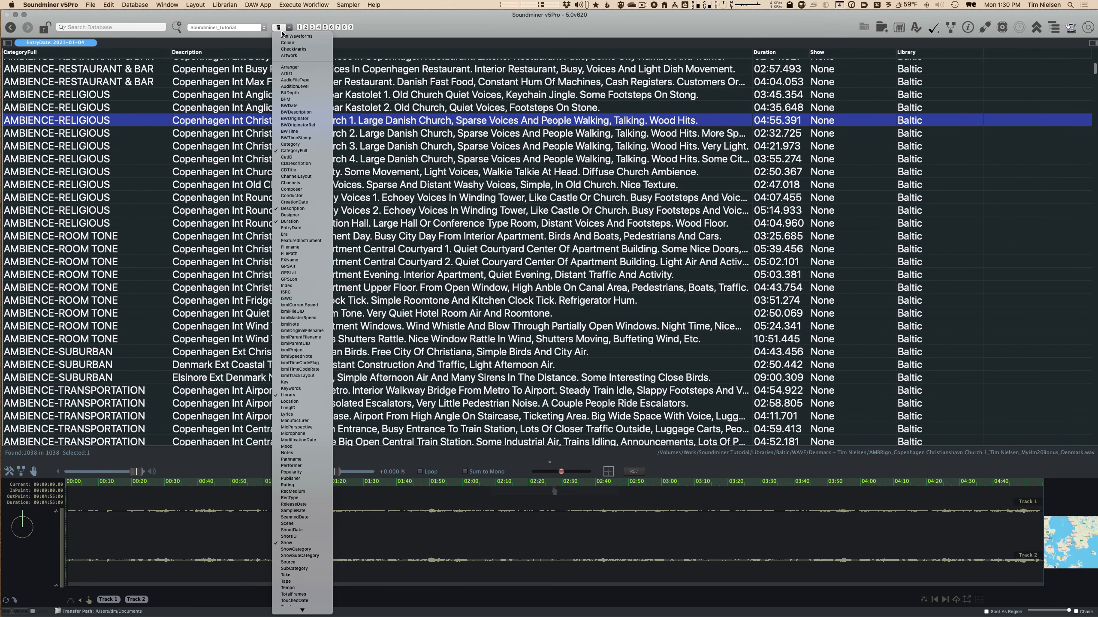
click(299, 209)
Add the Manufacturer, Microphone and Source columns, and widen Manufacturer and Microphone well beyond their entries
click(289, 28)
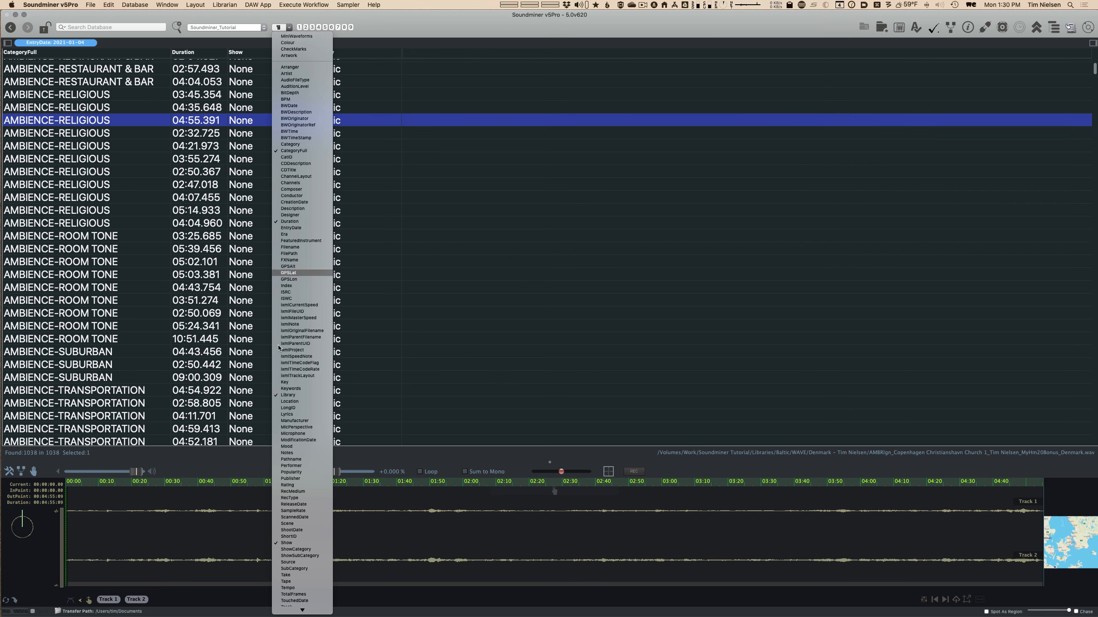
click(277, 421)
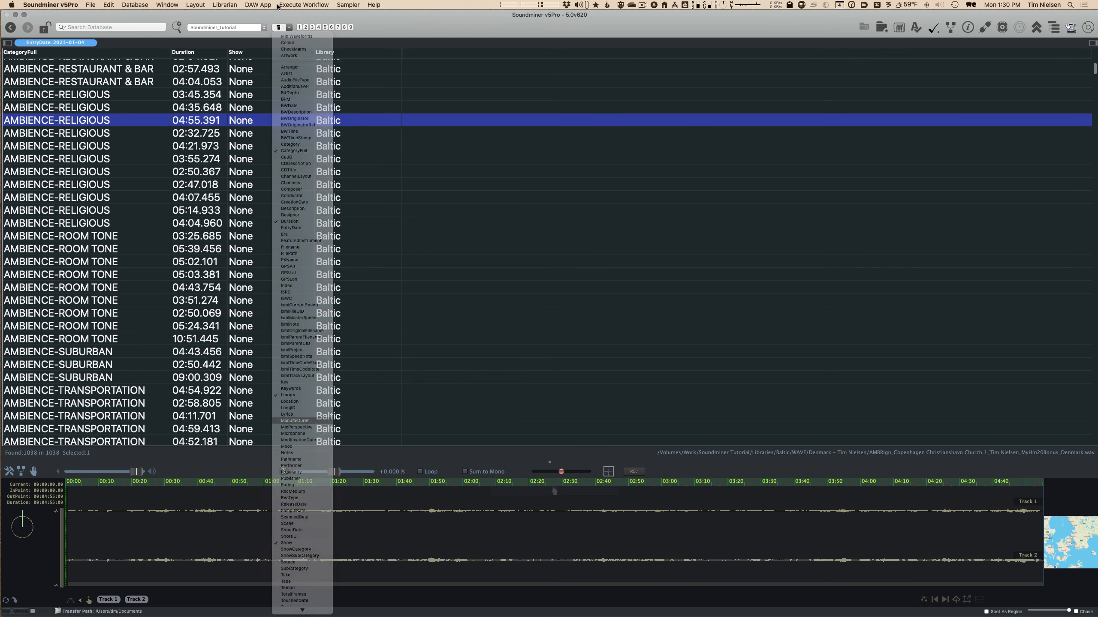
click(283, 29)
click(294, 433)
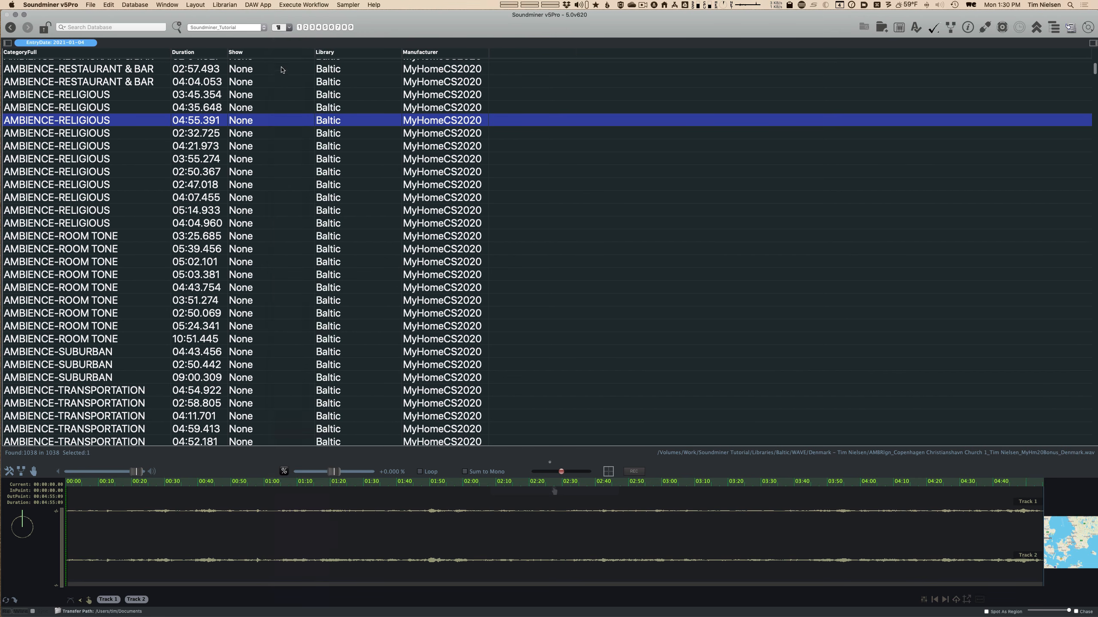
click(282, 28)
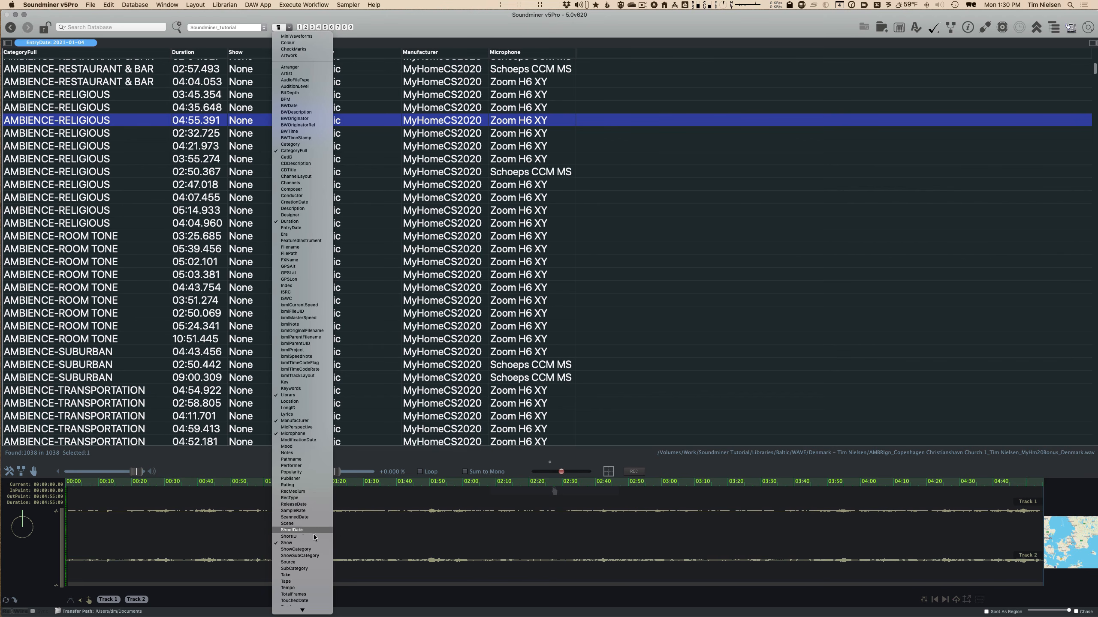
click(312, 563)
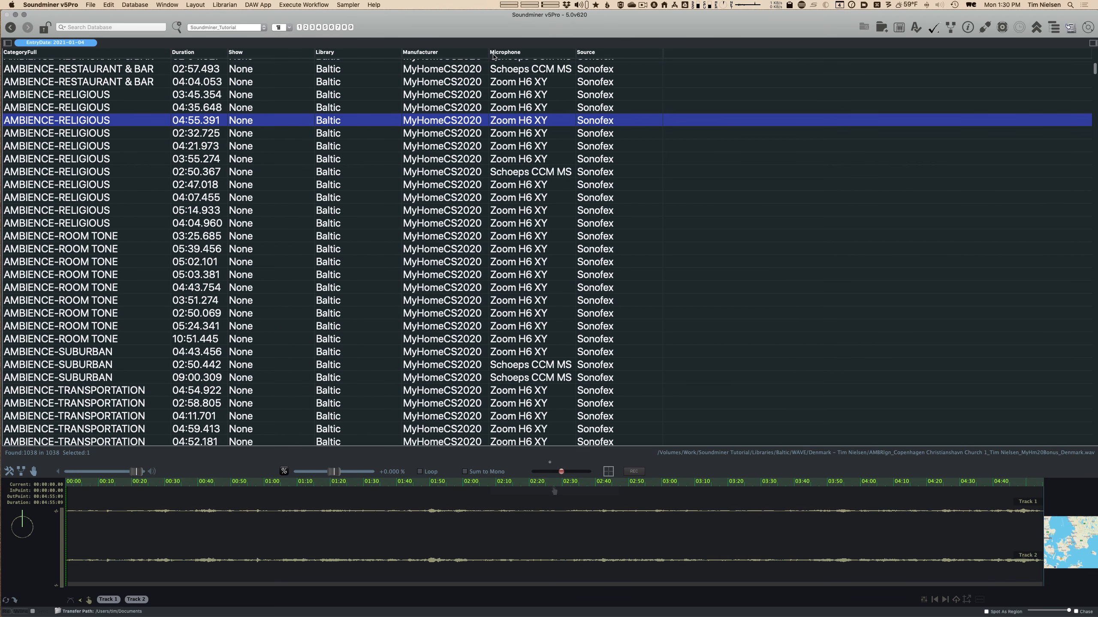
drag(488, 52, 528, 52)
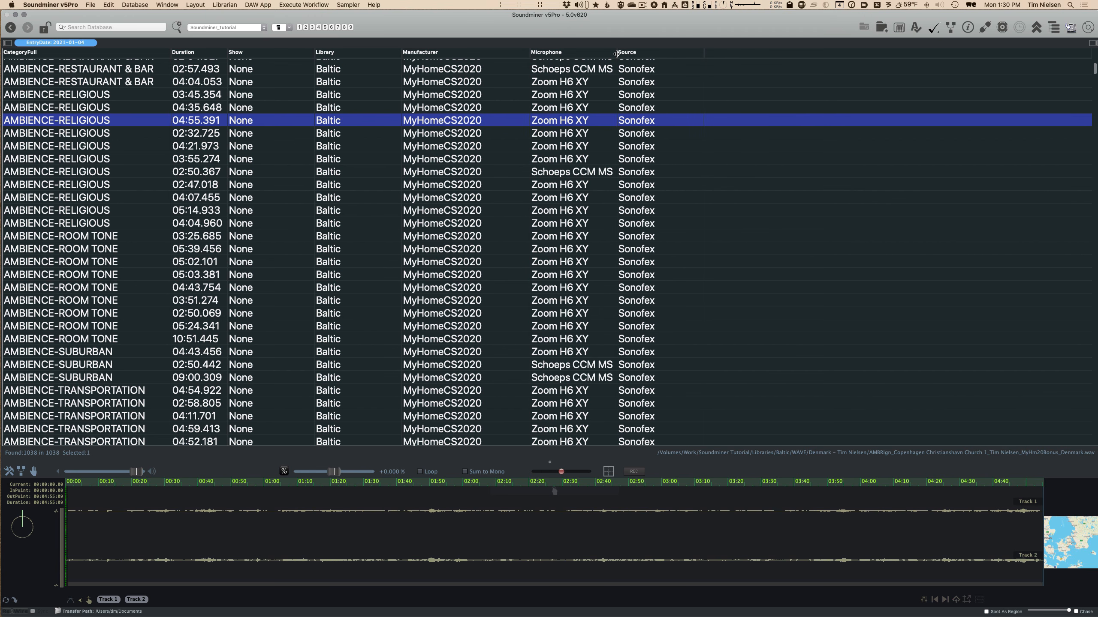
drag(617, 53, 755, 53)
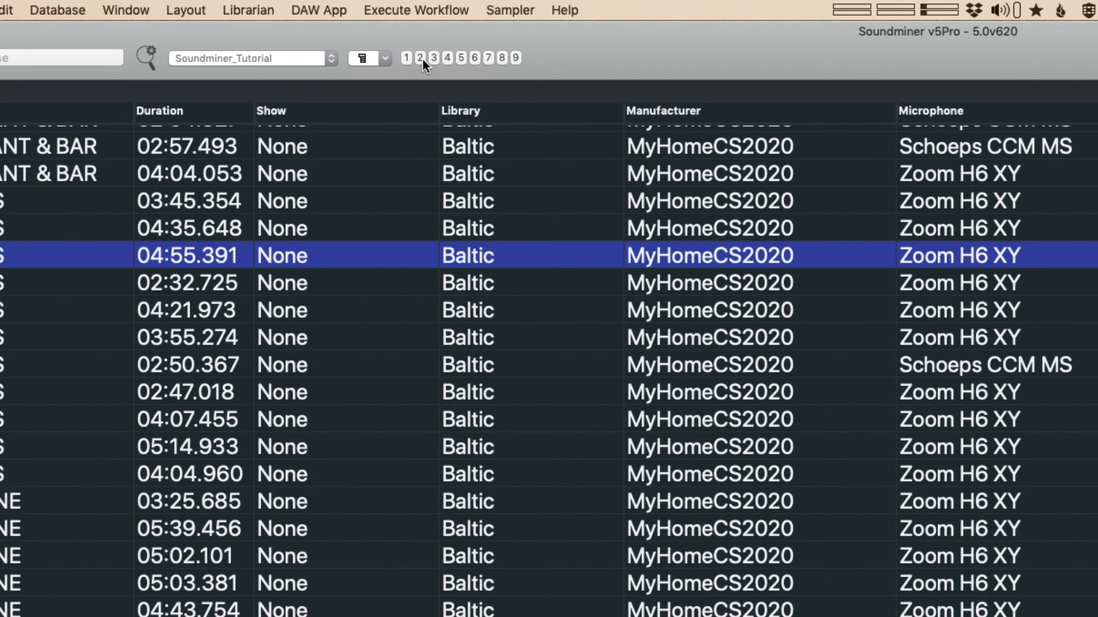
Store the current column arrangement into layout 2
click(180, 9)
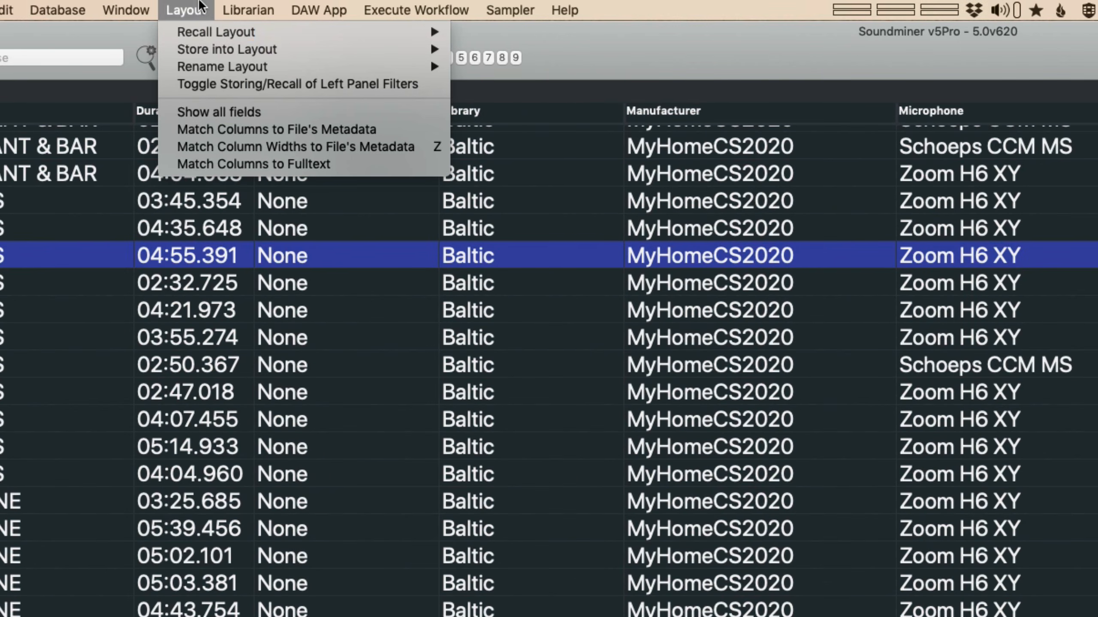
mouse_move(196, 55)
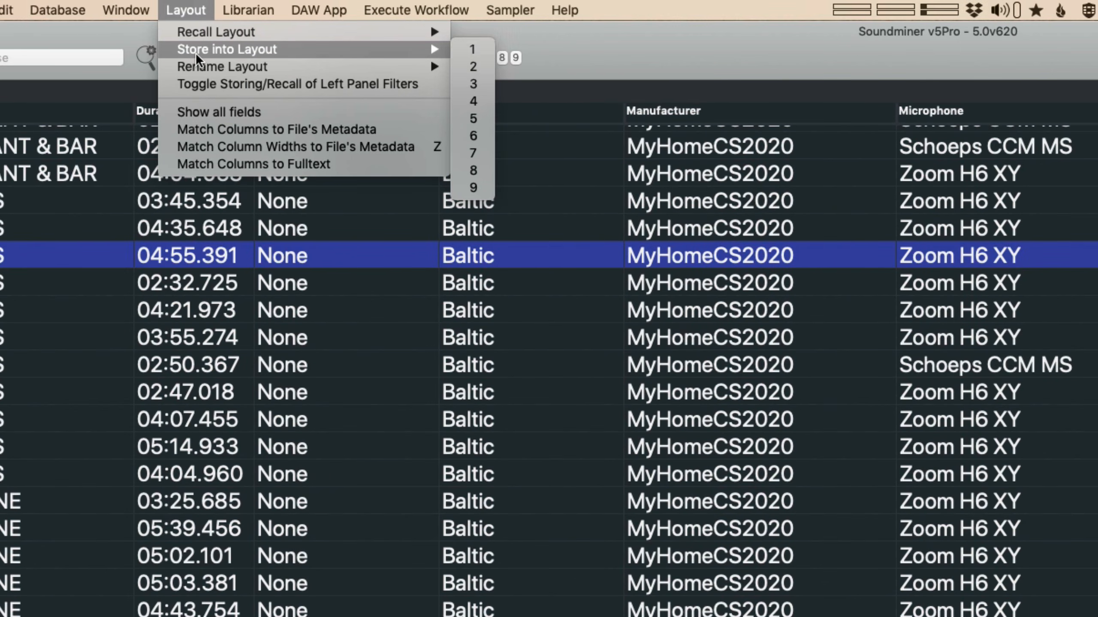
click(473, 69)
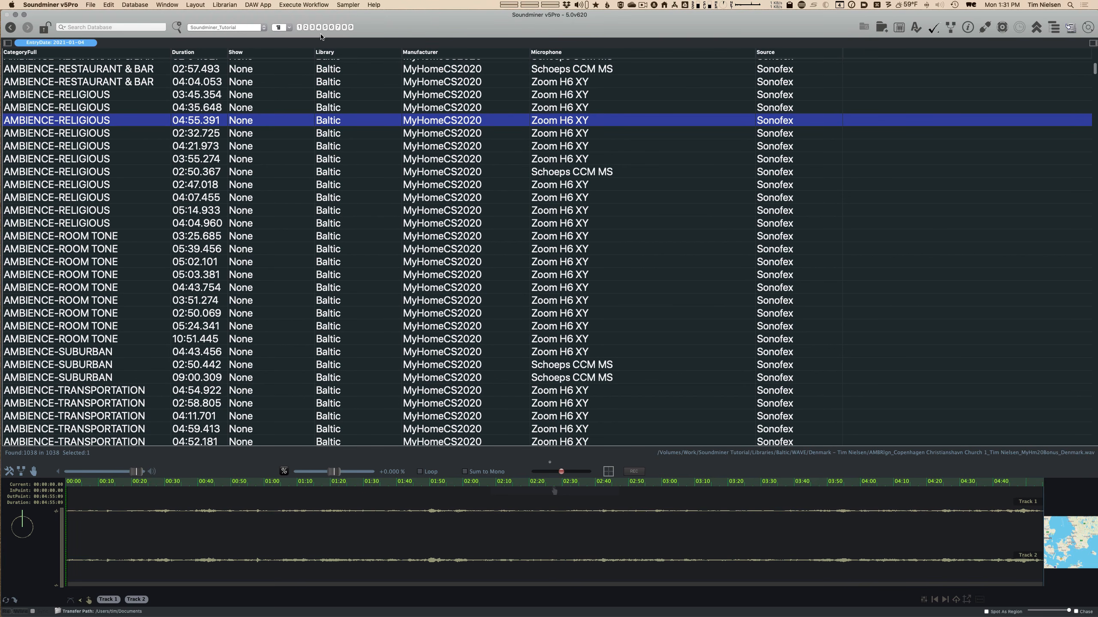
Recall stored layouts 1 and 2 alternately to compare them, ending on layout 1 with the Description column
click(300, 27)
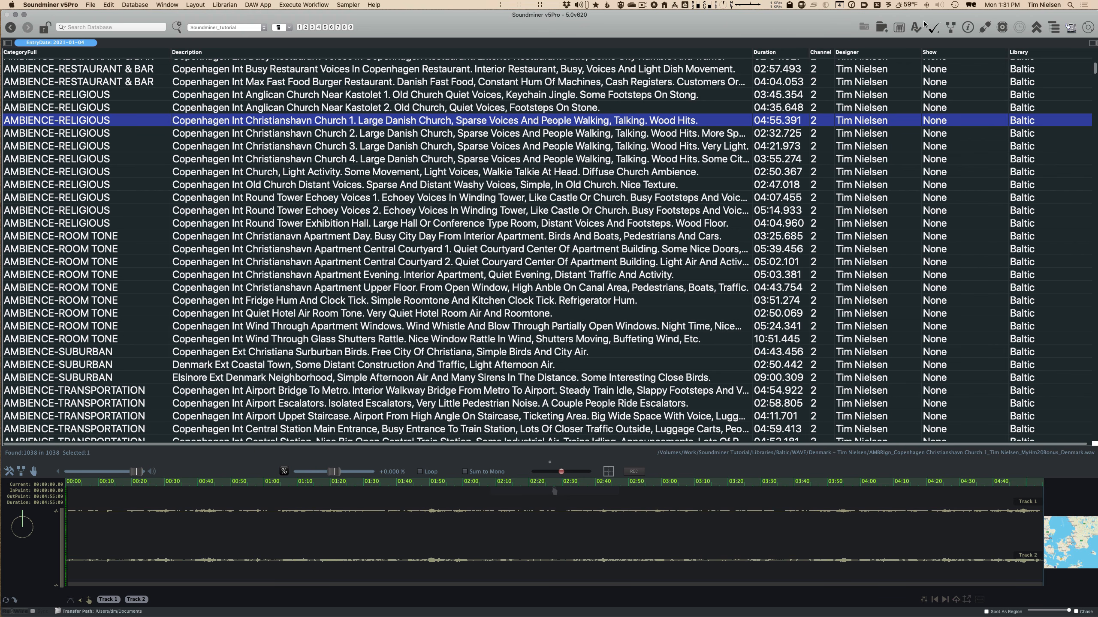
click(306, 27)
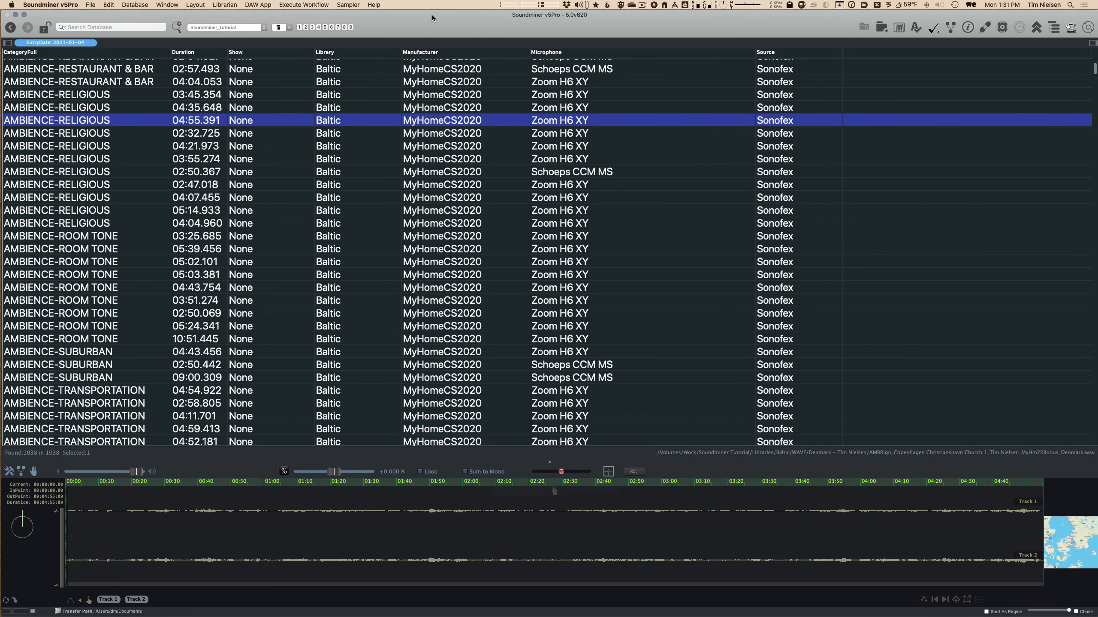
key(super+1)
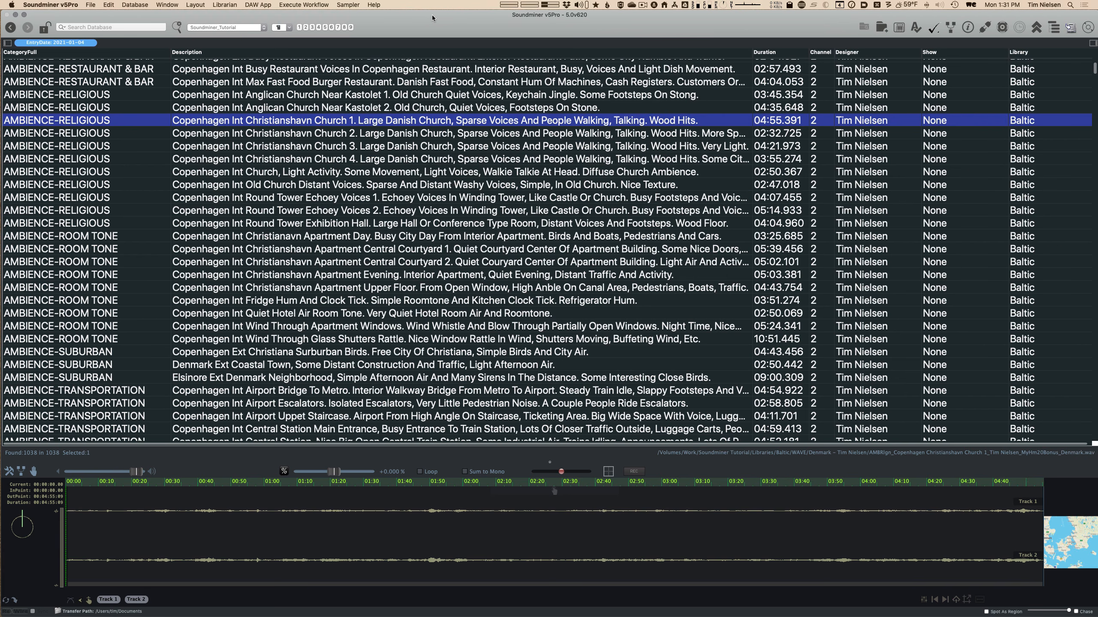
key(super+2)
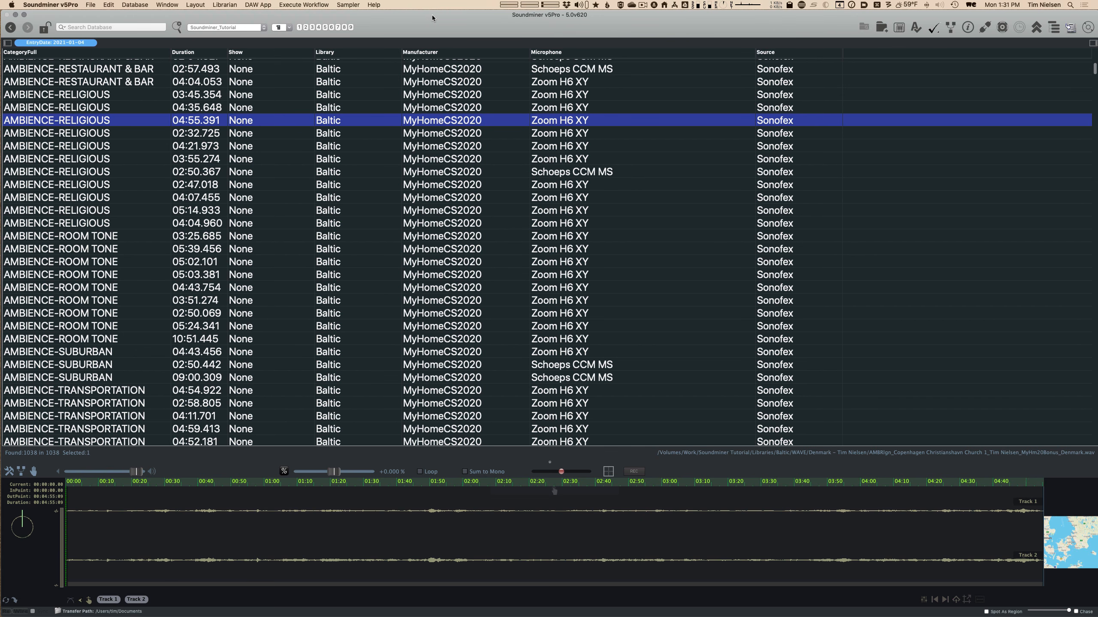
key(super+1)
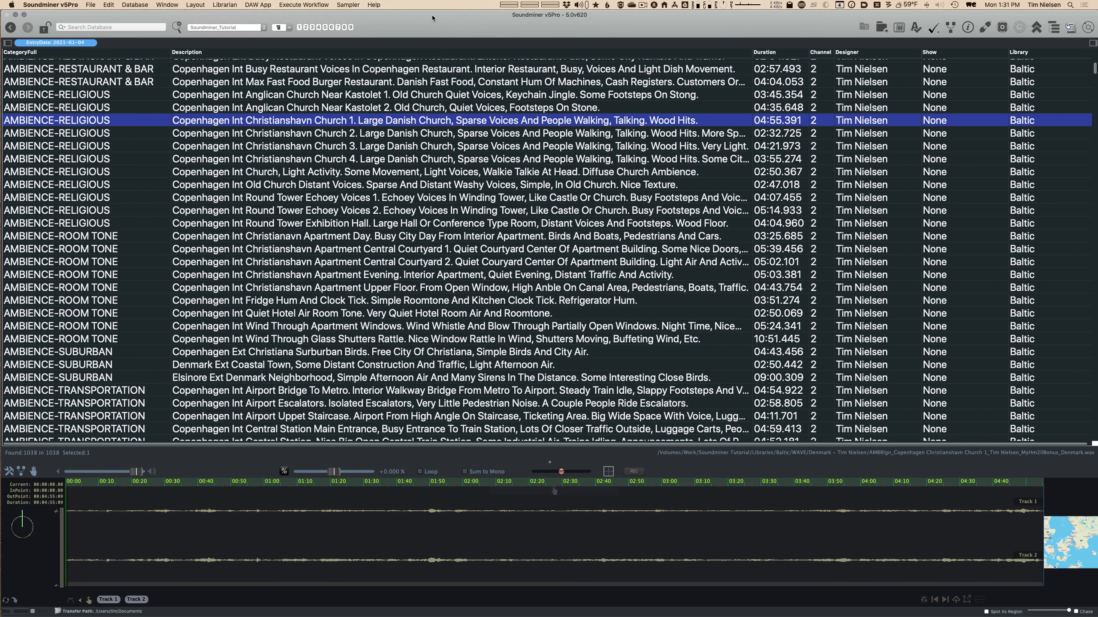
key(super+2)
key(super+1)
click(195, 5)
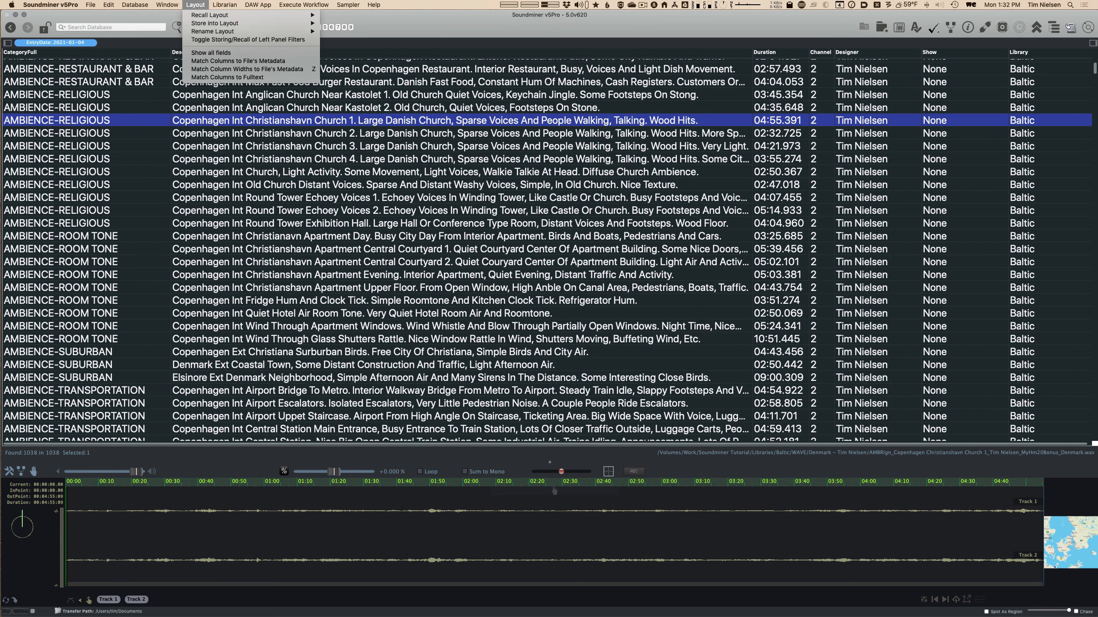
key(Escape)
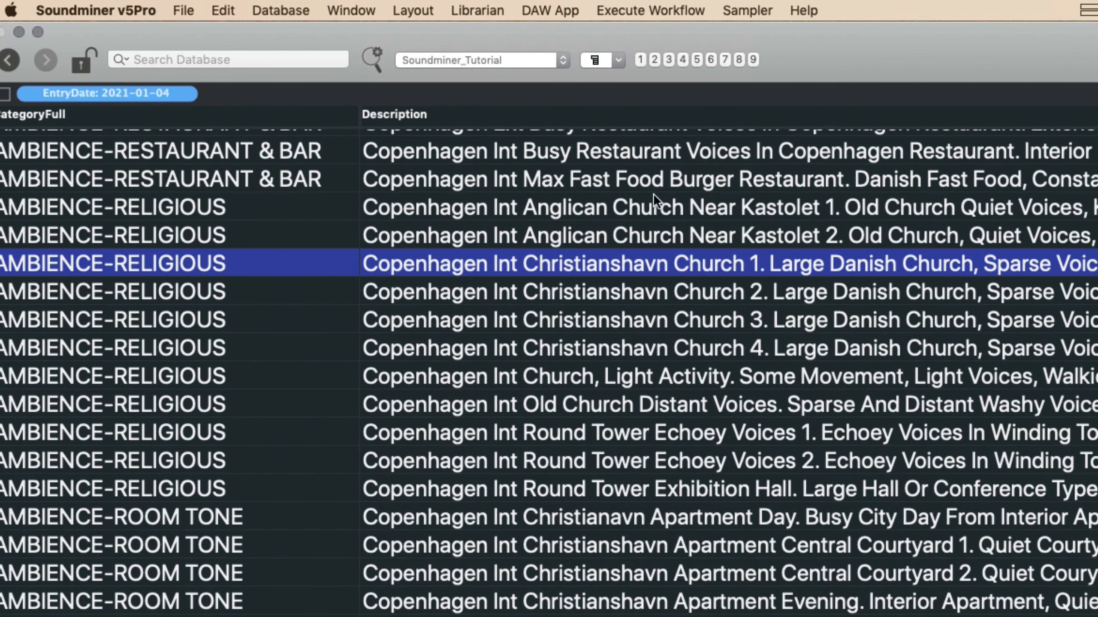
Search the database for "copenhagen" and browse down through the matching recordings
key(super+f)
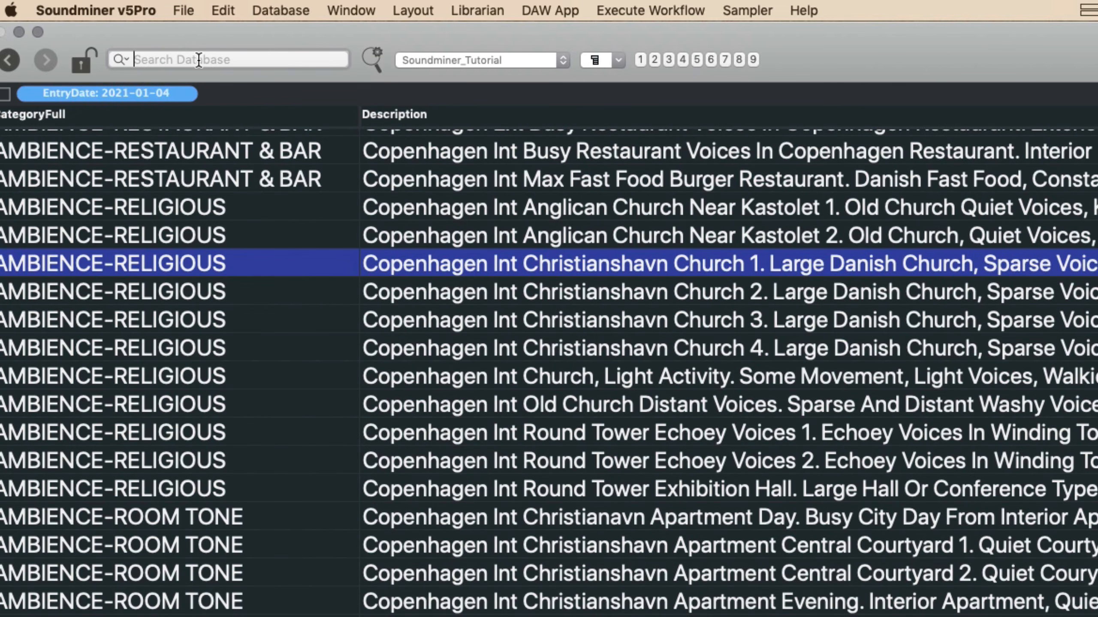
text(copenha)
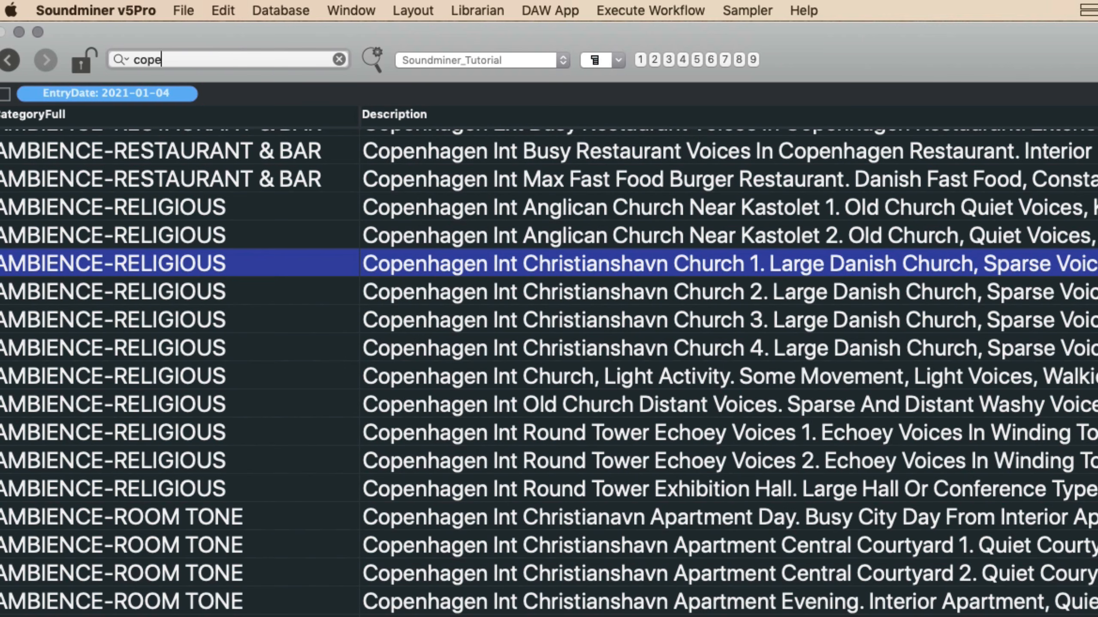
text(gen)
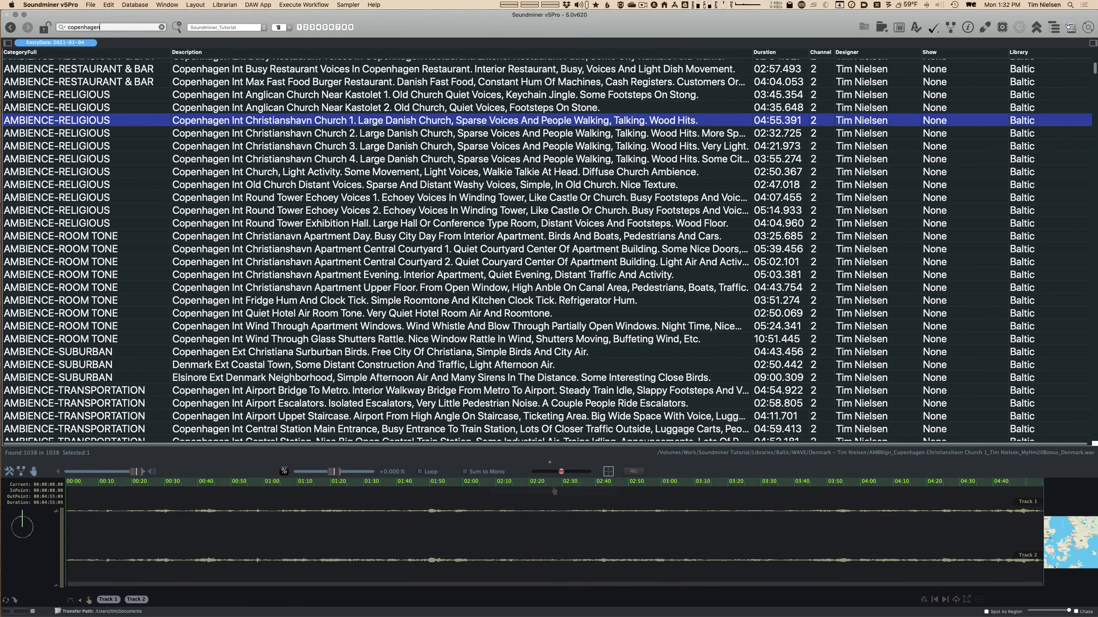
key(Return)
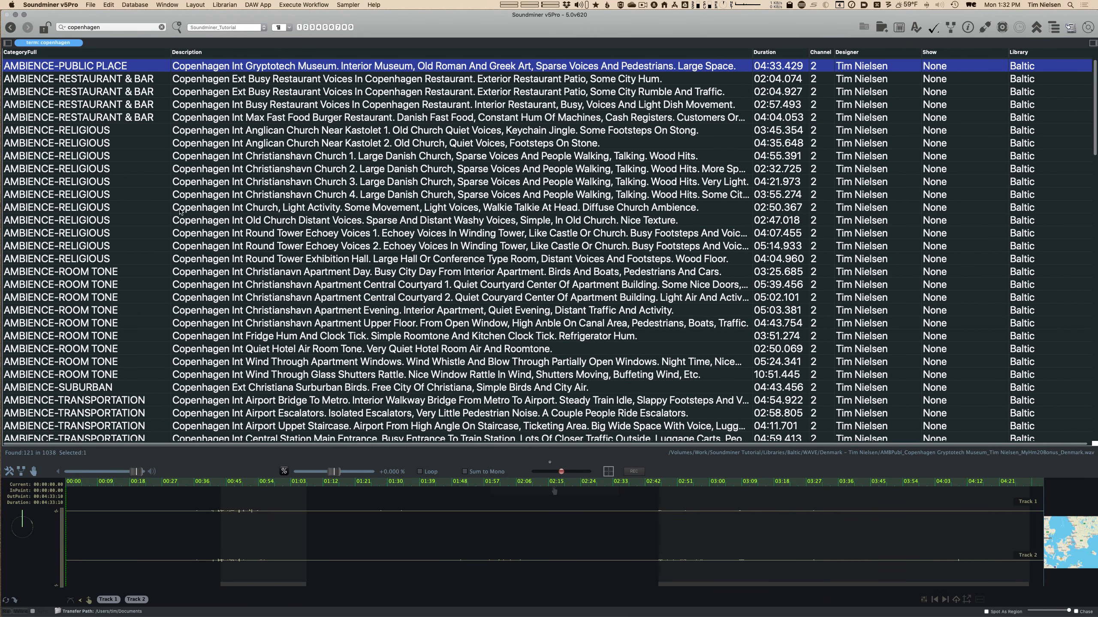
scroll(293, 169, down, 15)
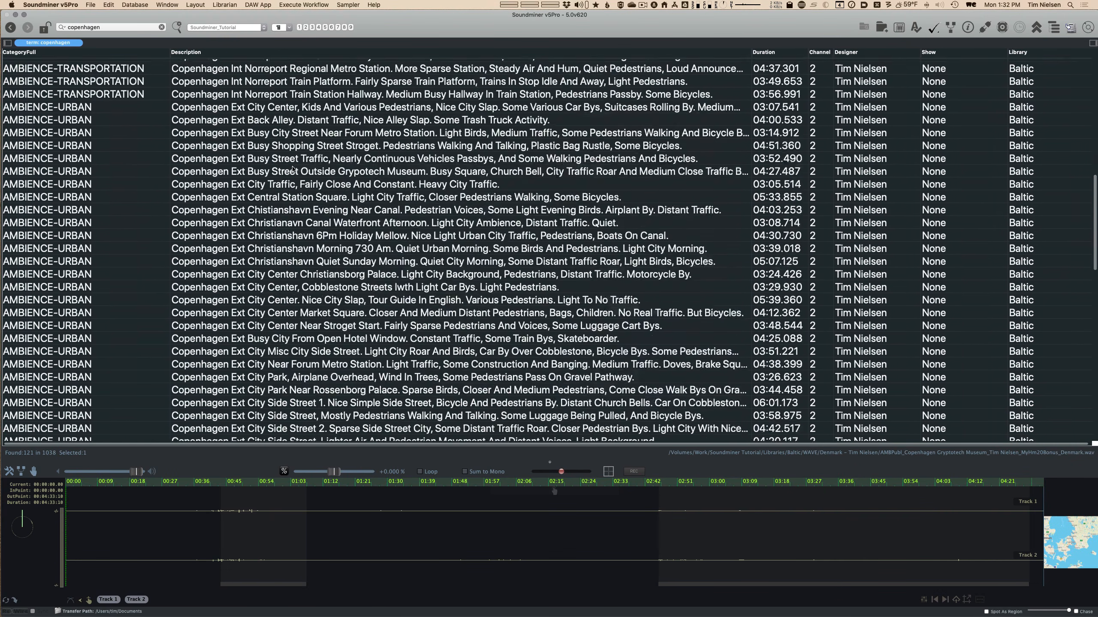
scroll(293, 169, down, 15)
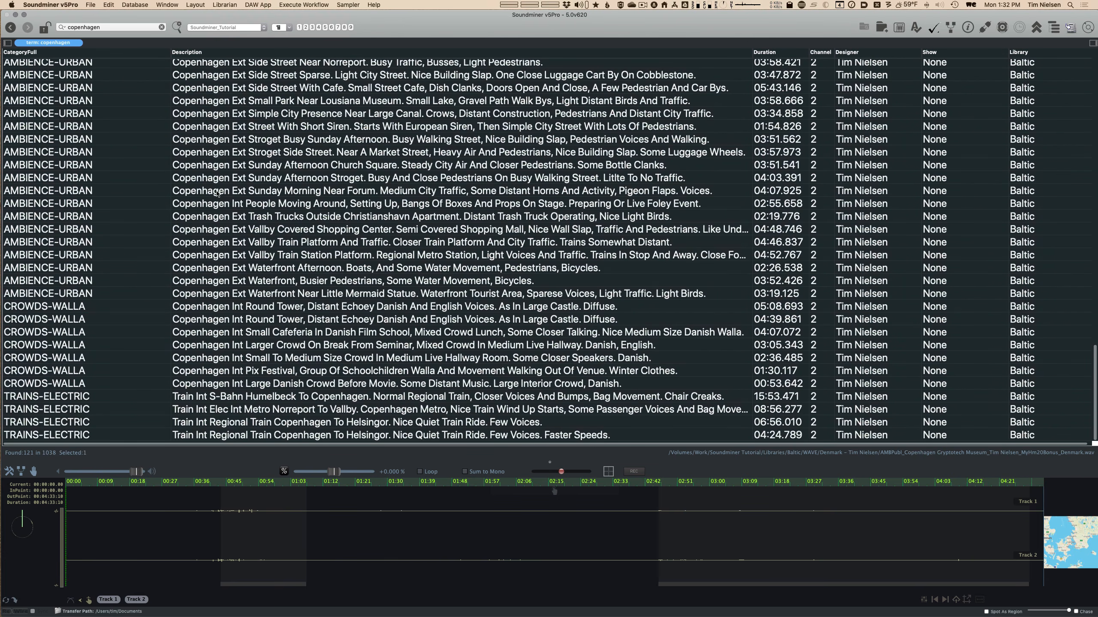
Add Location, Microphone, Manufacturer, UserCategory, VendorCategory and Notes to the database's full text search indexes and save them
scroll(220, 204, up, 20)
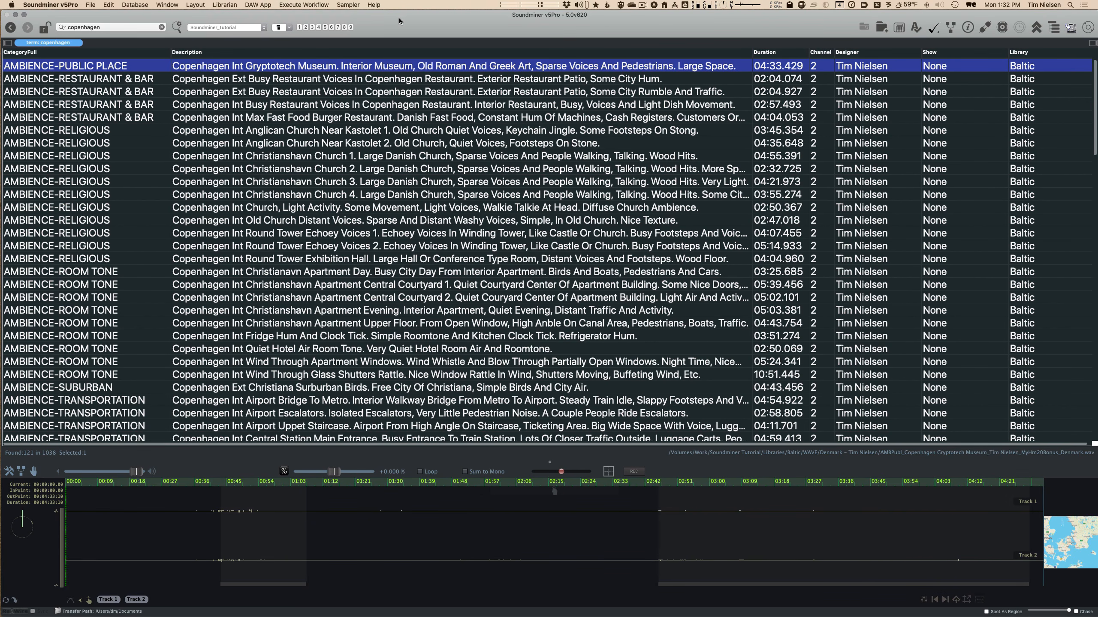
click(133, 4)
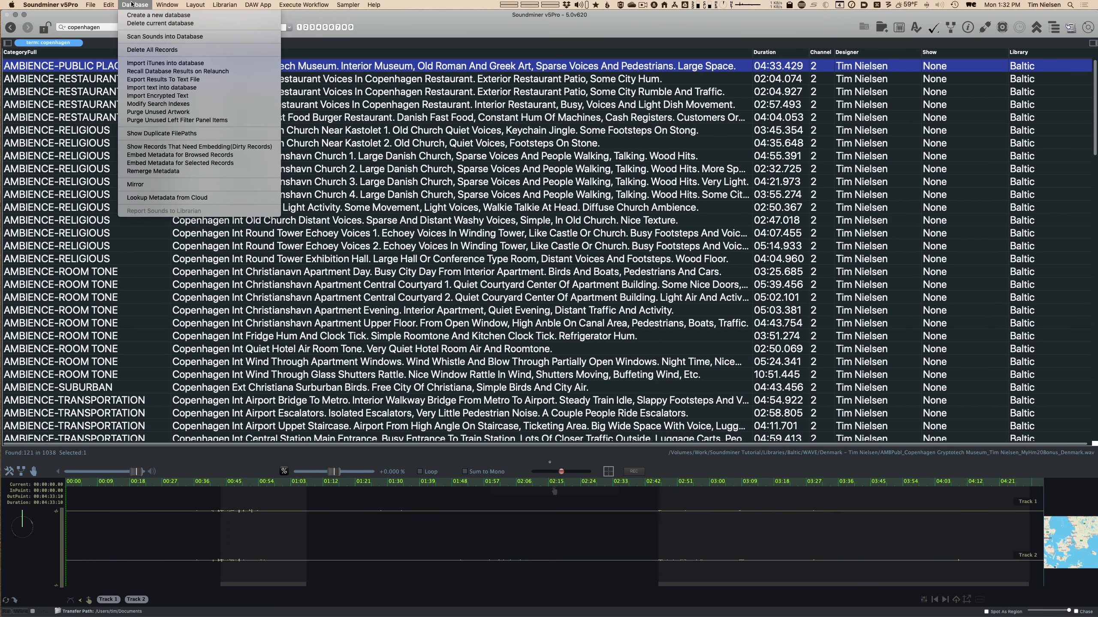
click(144, 104)
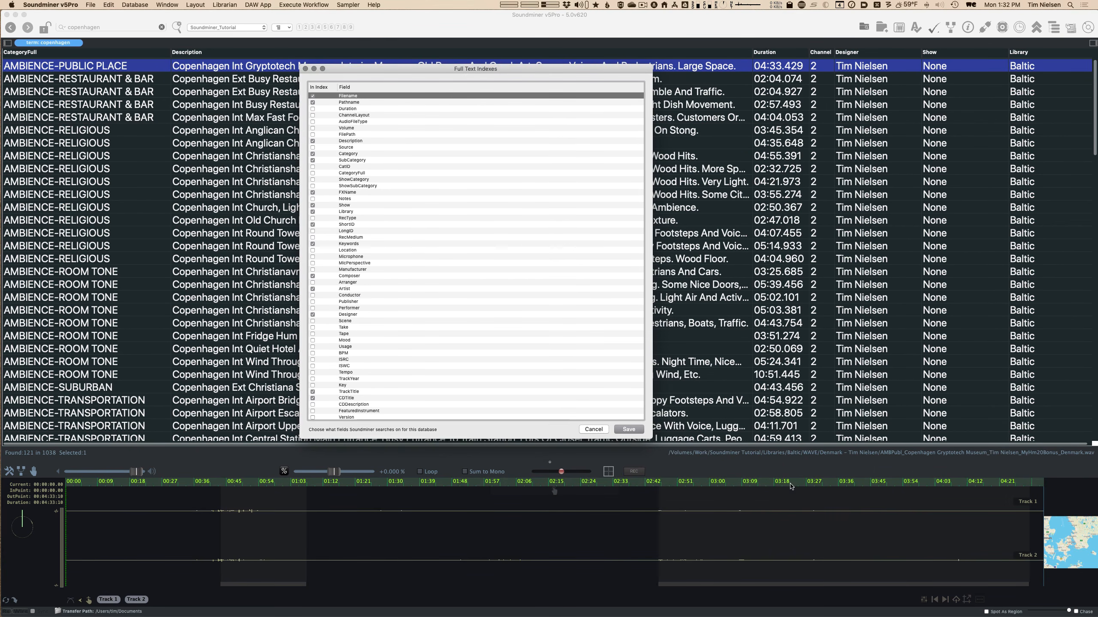
drag(652, 440, 733, 596)
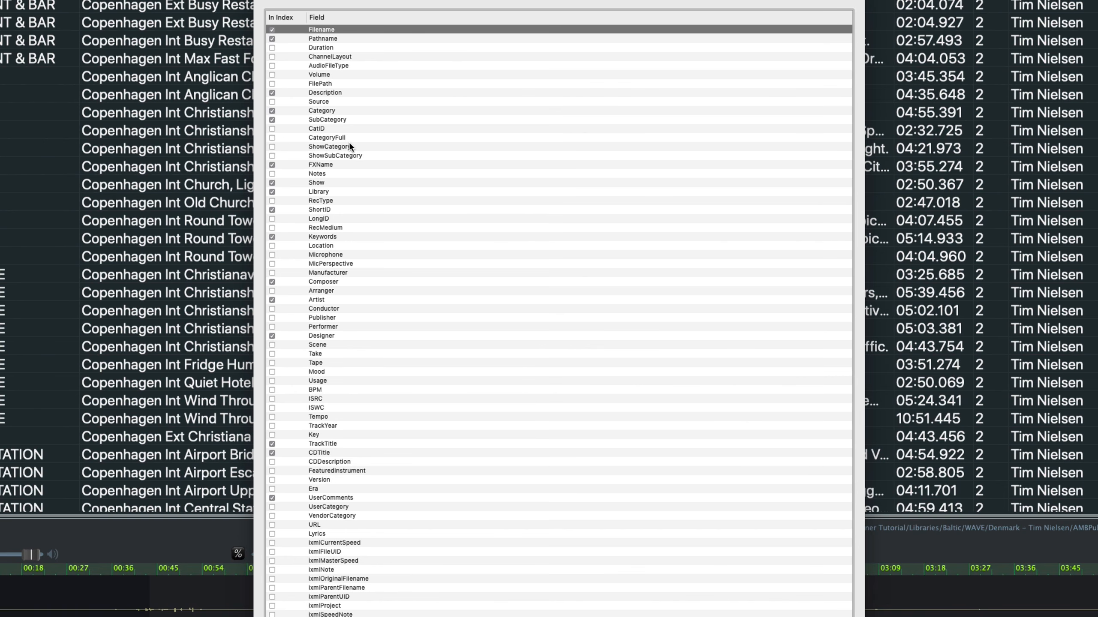
click(272, 245)
click(272, 255)
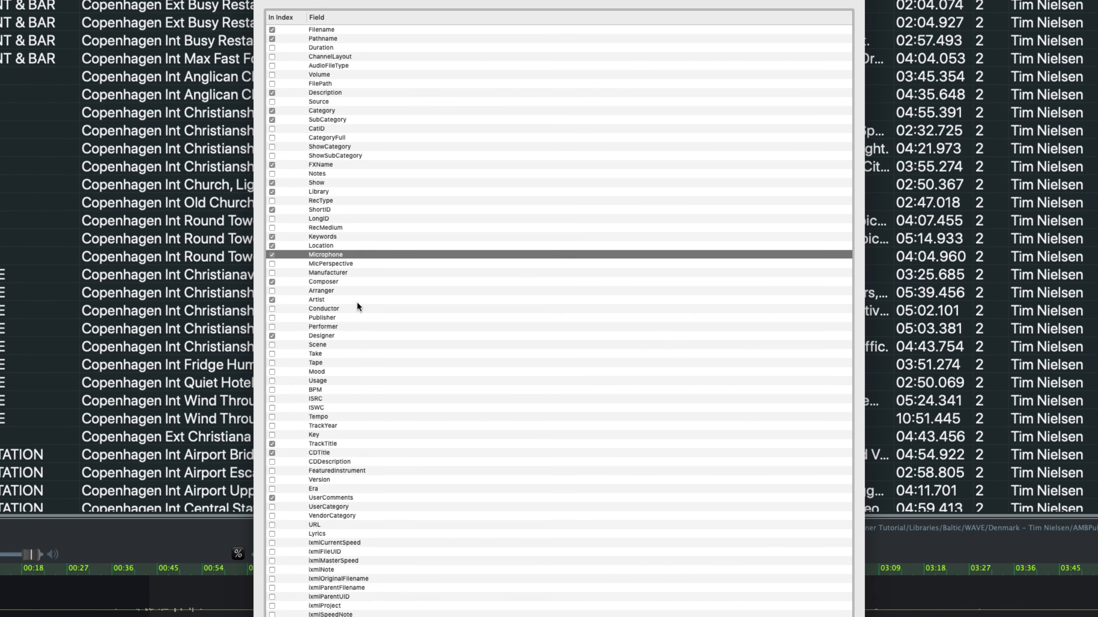
click(273, 273)
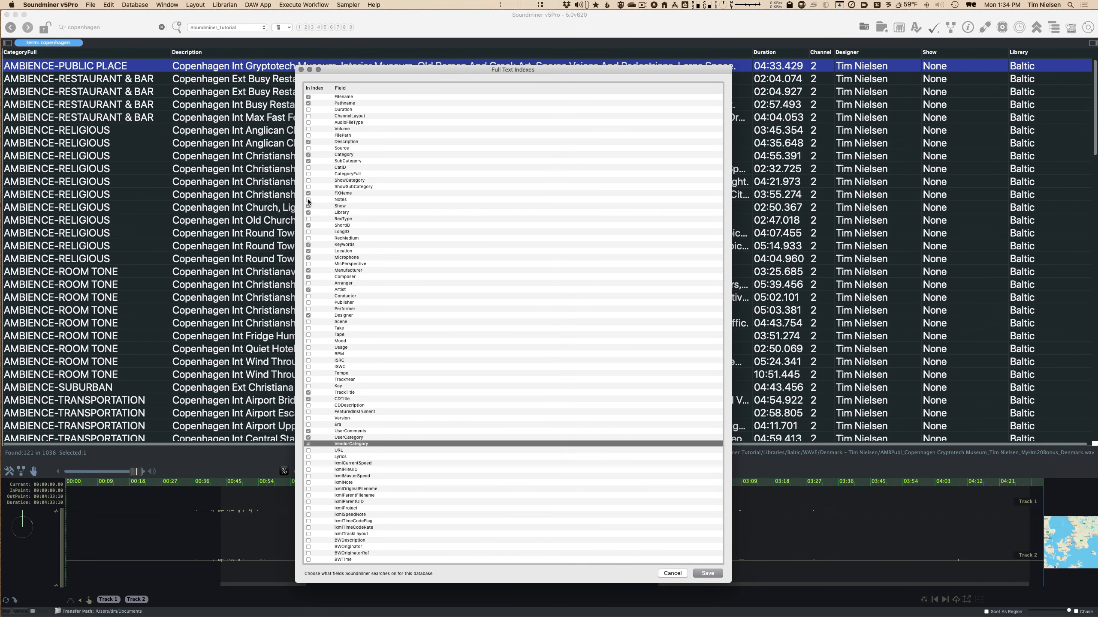
click(308, 200)
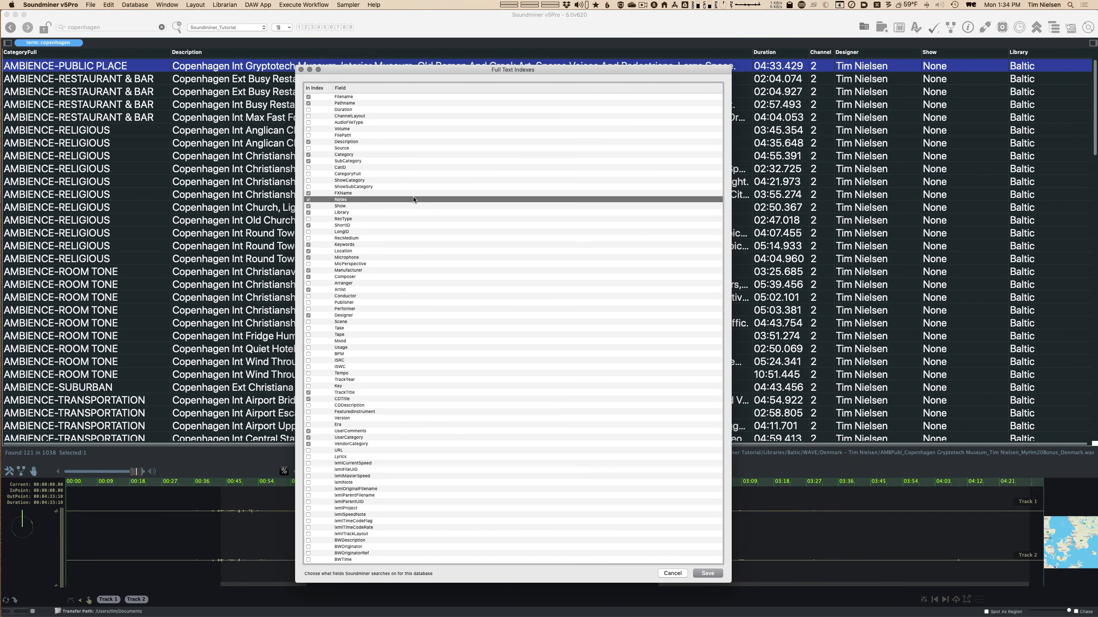
scroll(437, 438, down, 1)
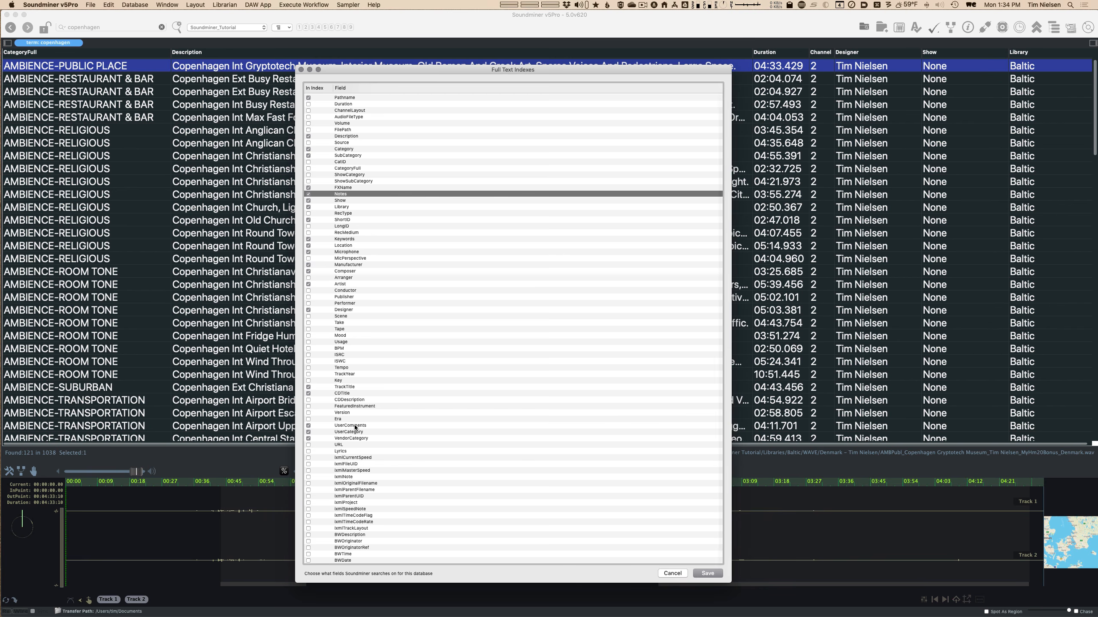
scroll(389, 181, up, 1)
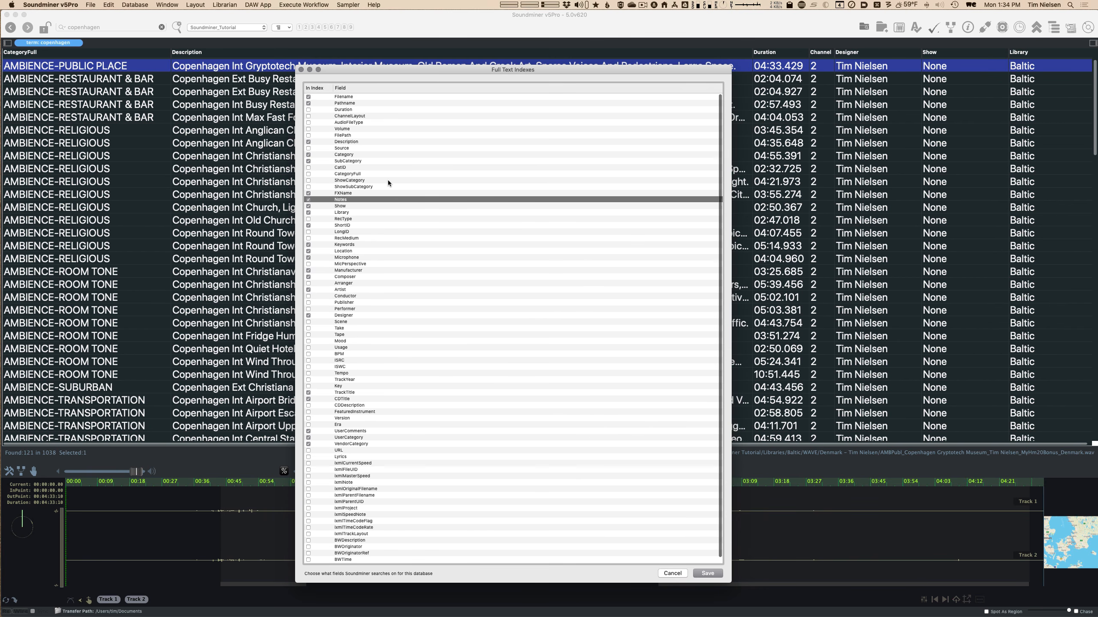
click(713, 573)
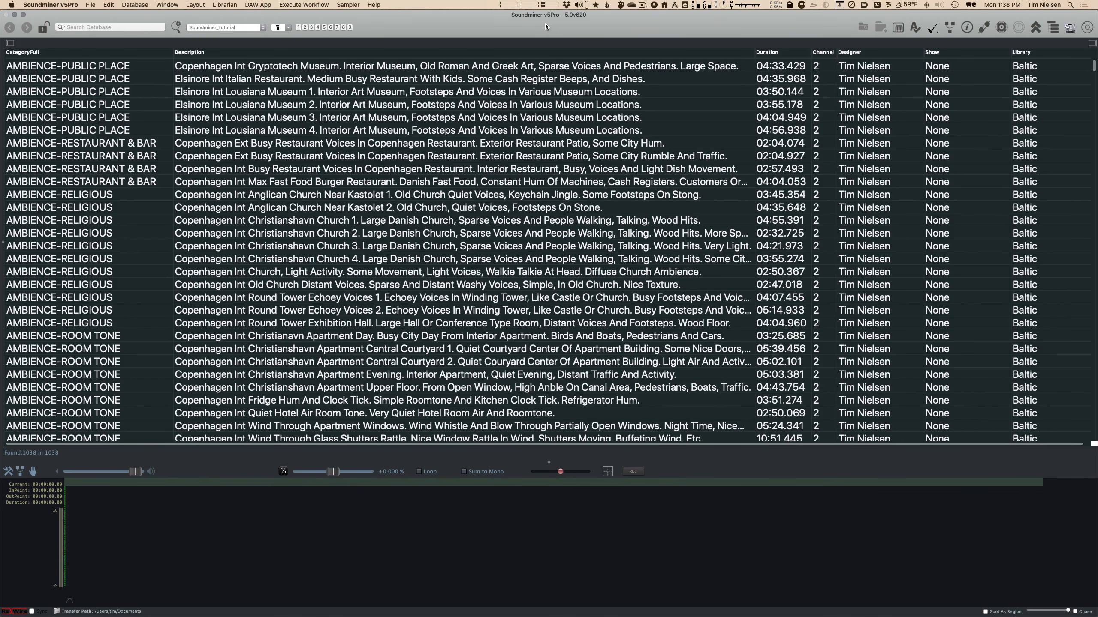
Search the database for "copenhagen" and refine the search to "copenhagen bar"
key(super+f)
text(copenhagen)
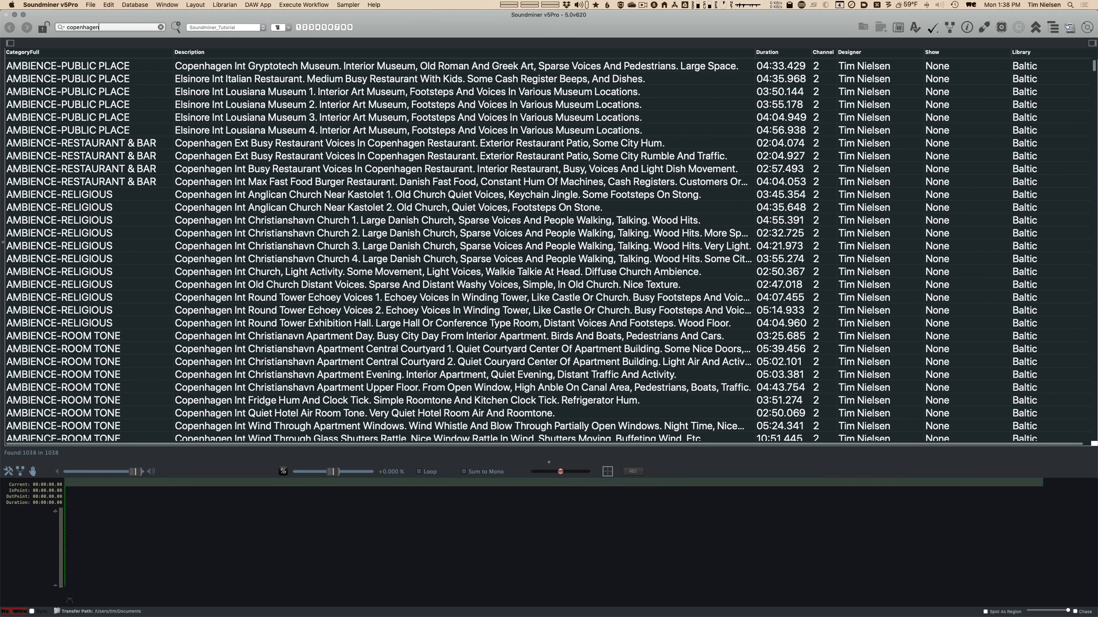
key(Return)
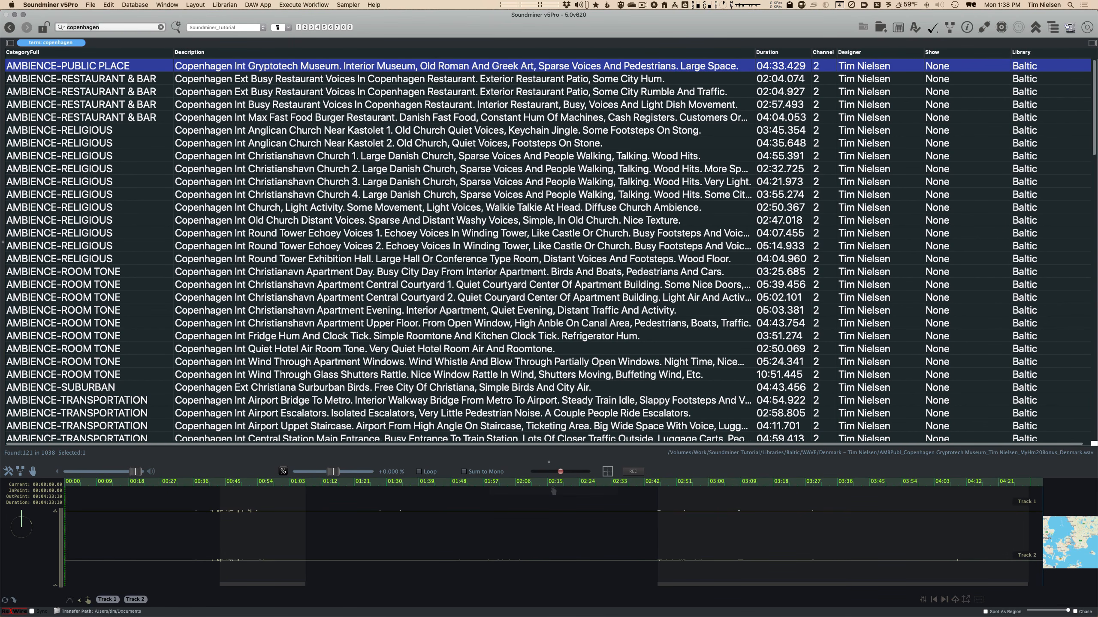
text(bar)
key(Return)
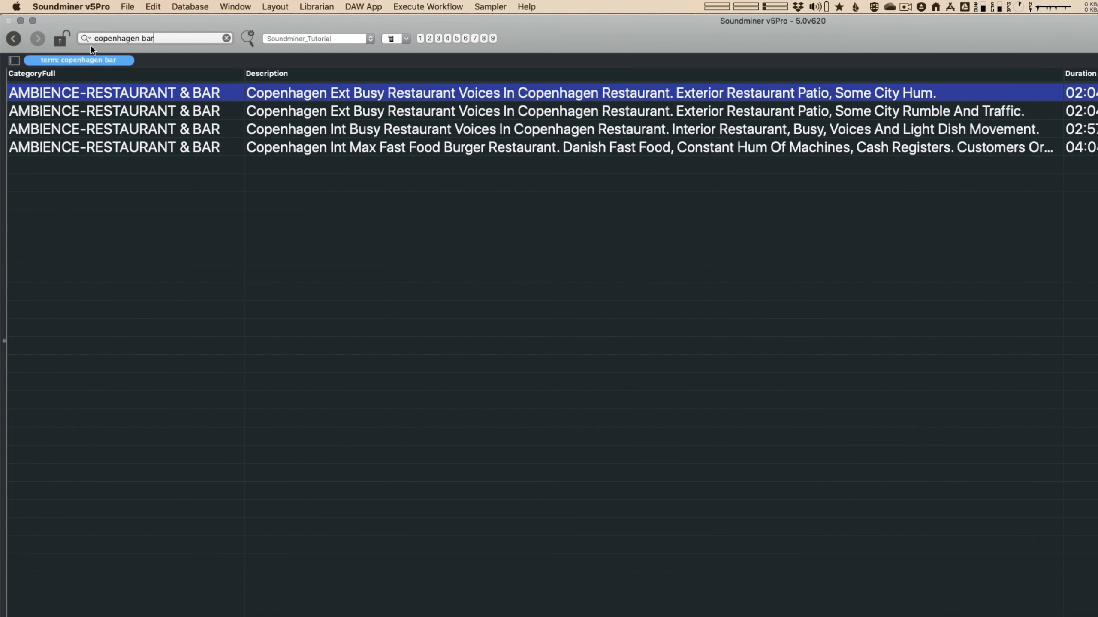
Lock the "copenhagen bar" results and search within them for "max"
mouse_move(106, 64)
click(61, 42)
drag(189, 38, 76, 24)
key(BackSpace)
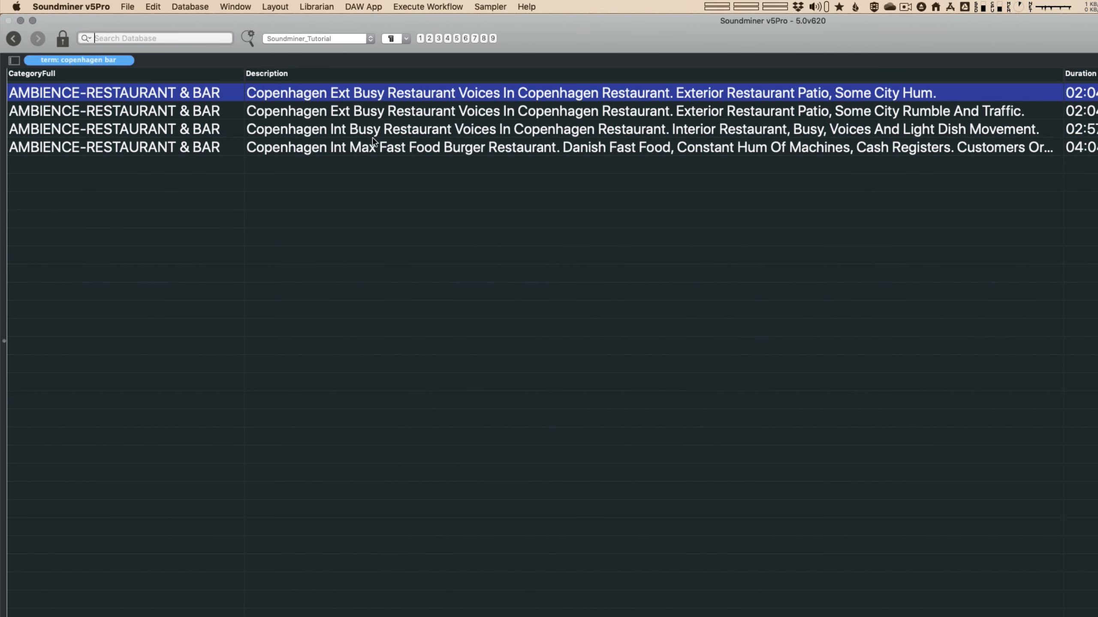
click(203, 40)
text(max)
key(Return)
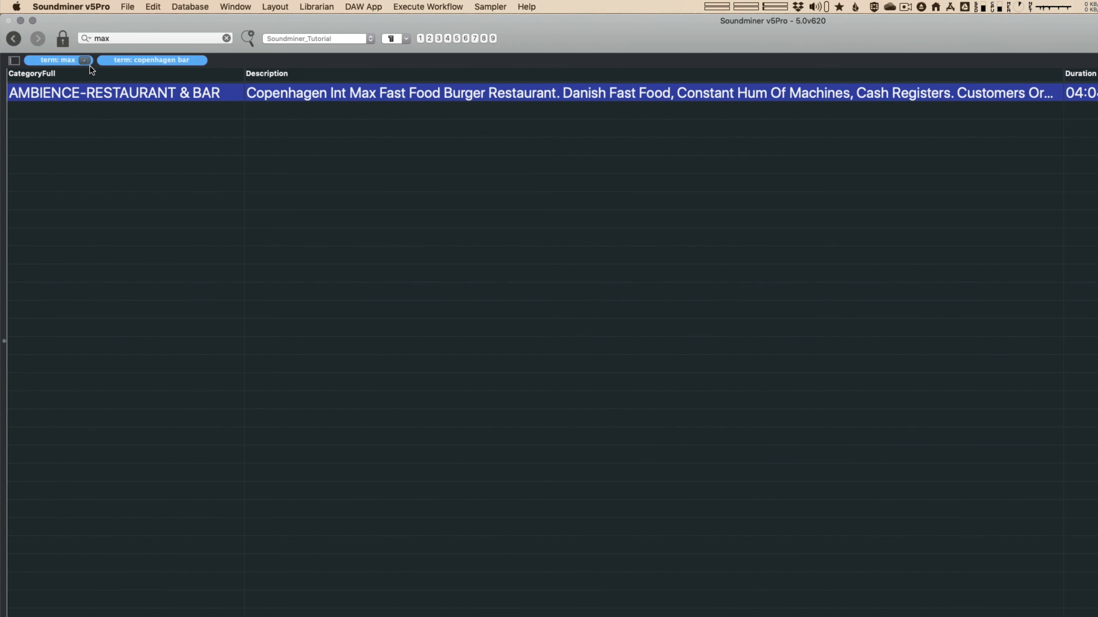
List all database records again, search them for "sweden" and browse the matching recordings
mouse_move(179, 66)
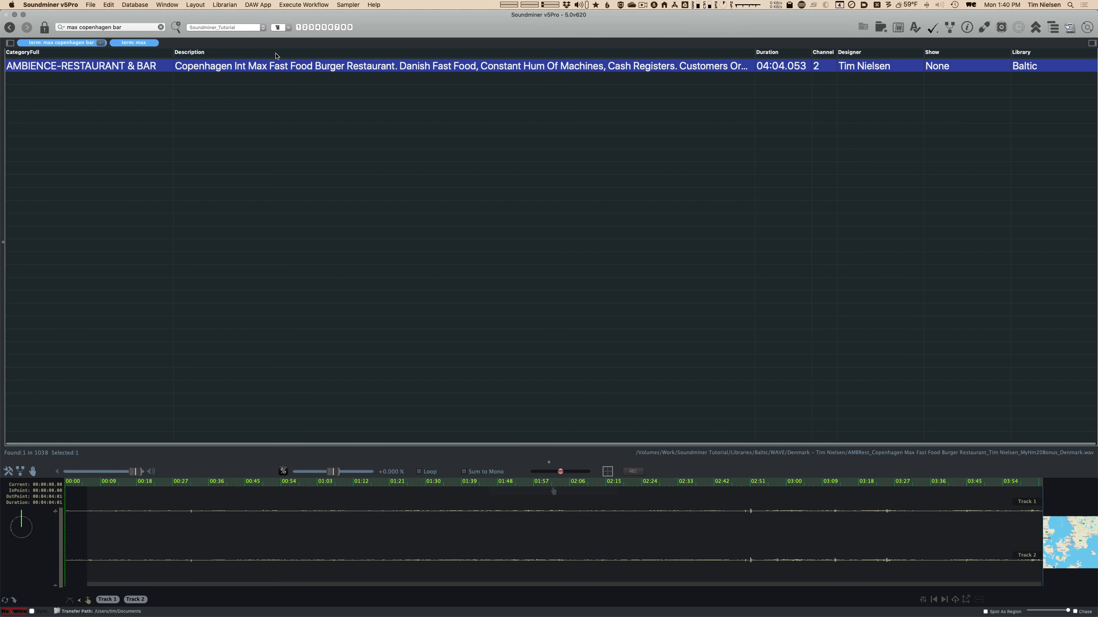
key(super+g)
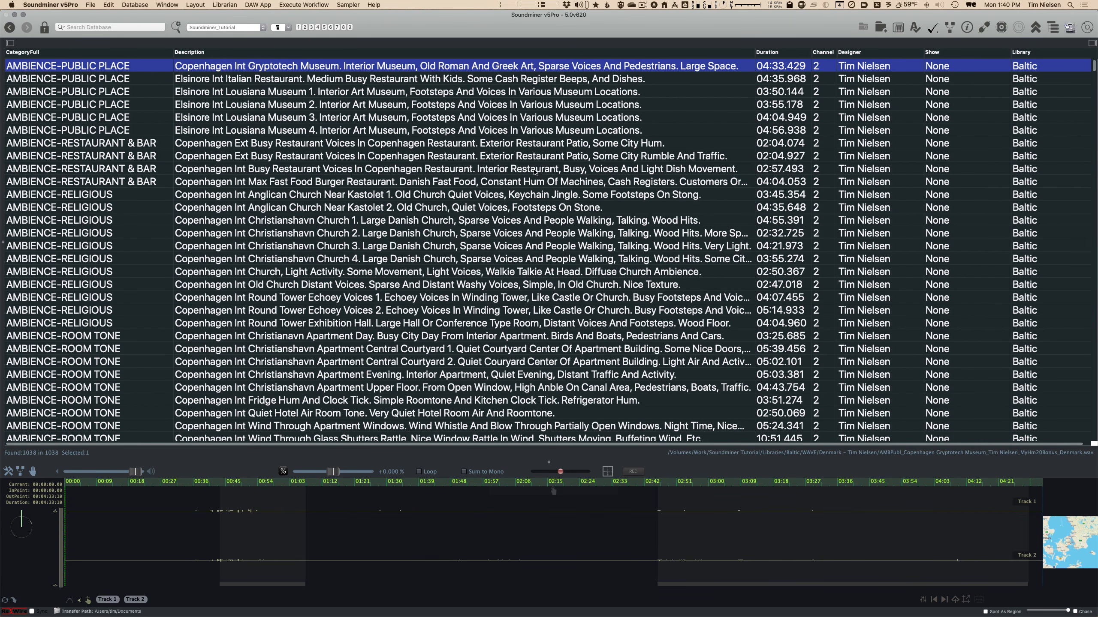
scroll(508, 189, down, 5)
scroll(508, 189, down, 3)
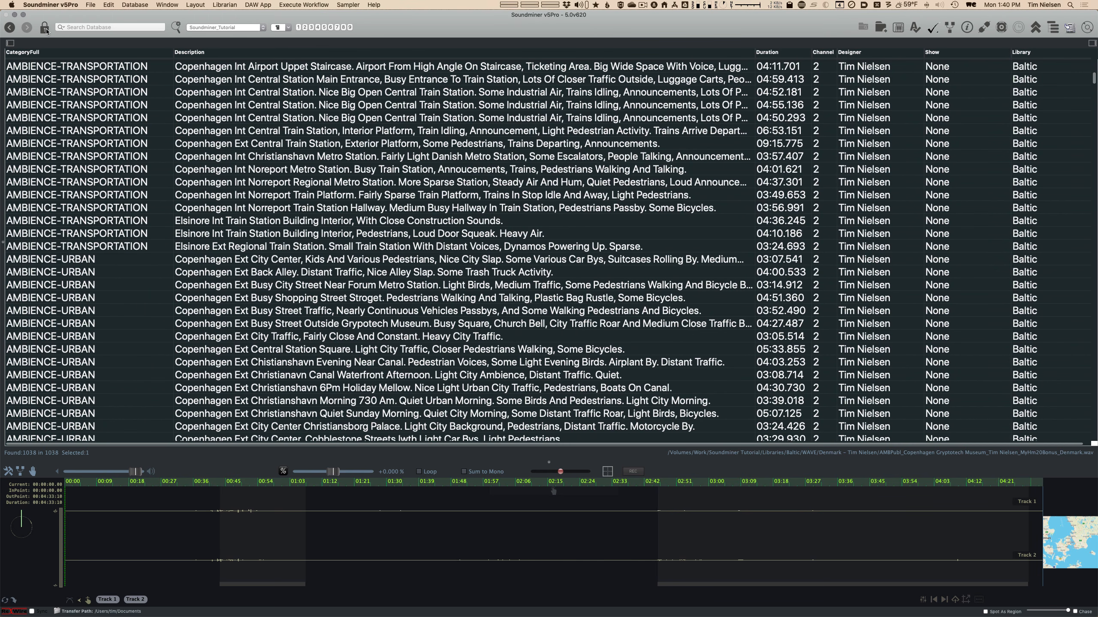
key(super+f)
text(sweden)
key(Return)
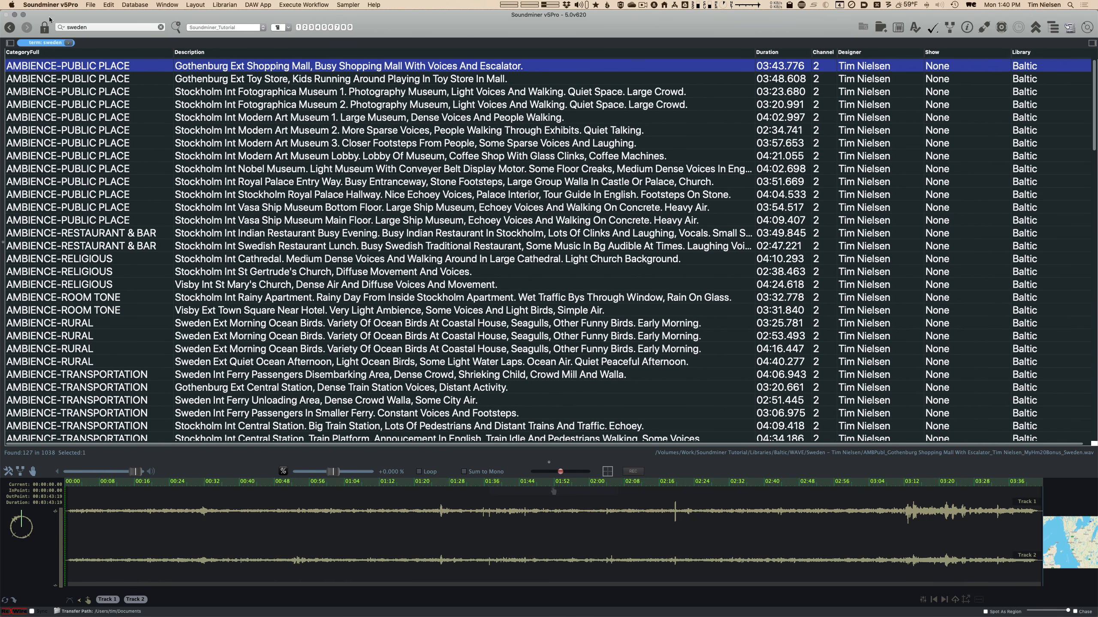
scroll(358, 236, down, 13)
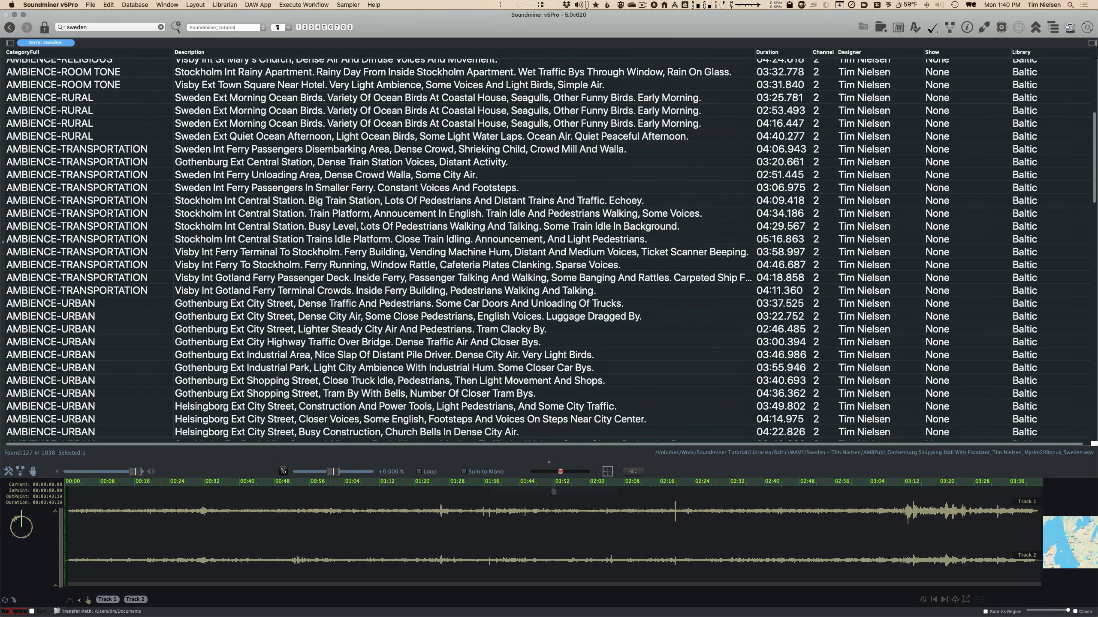
Narrow the locked "sweden" results to "dense" and select the Stockholm city center traffic recording
key(super+f)
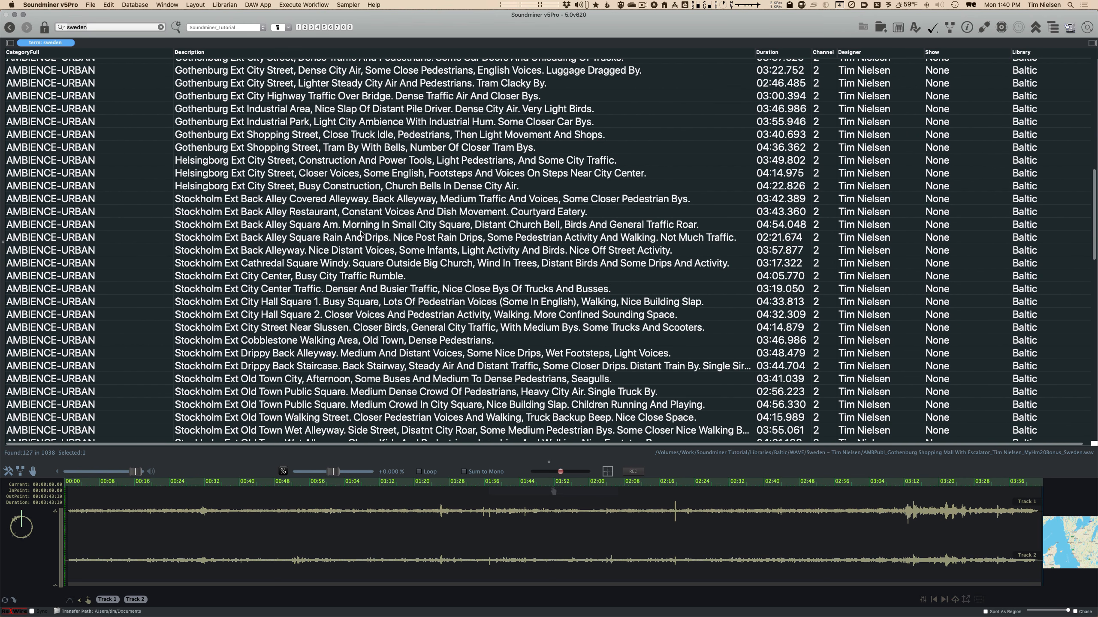
text(dense)
key(Return)
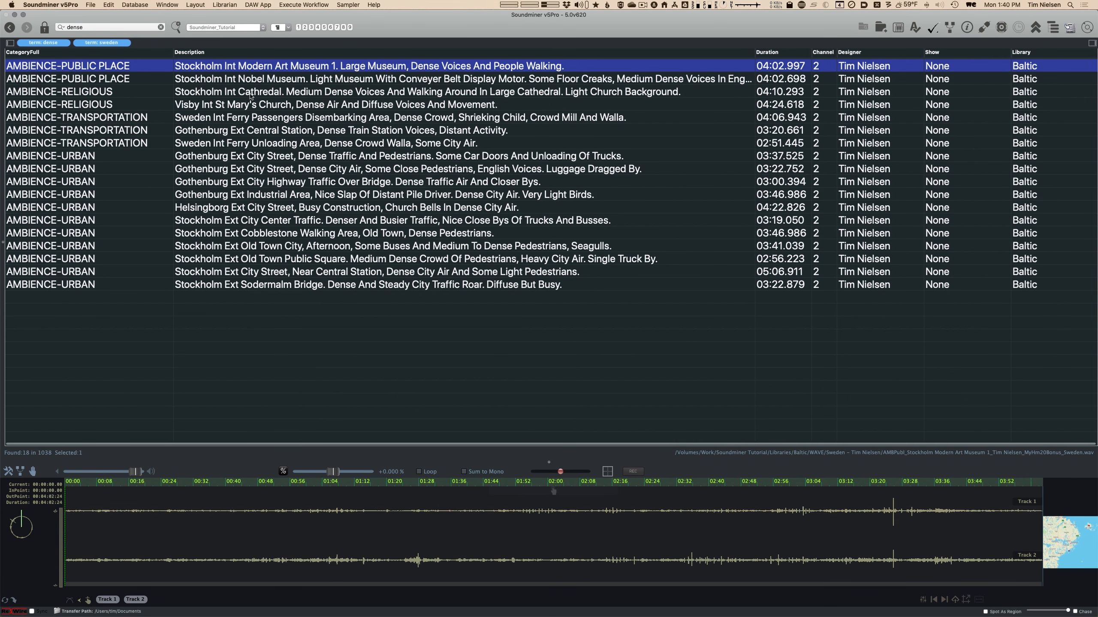
mouse_move(99, 45)
click(669, 220)
Narrow the locked results further to "crowd" and select the Sweden ferry unloading area recording
click(147, 29)
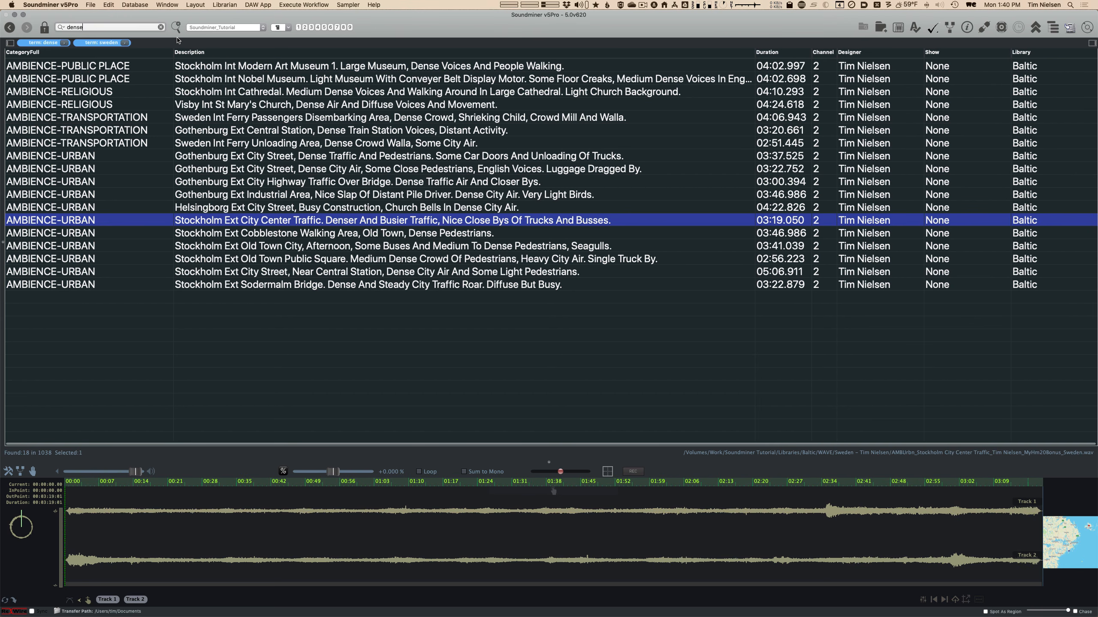
key(super+a)
text(crowd)
key(Return)
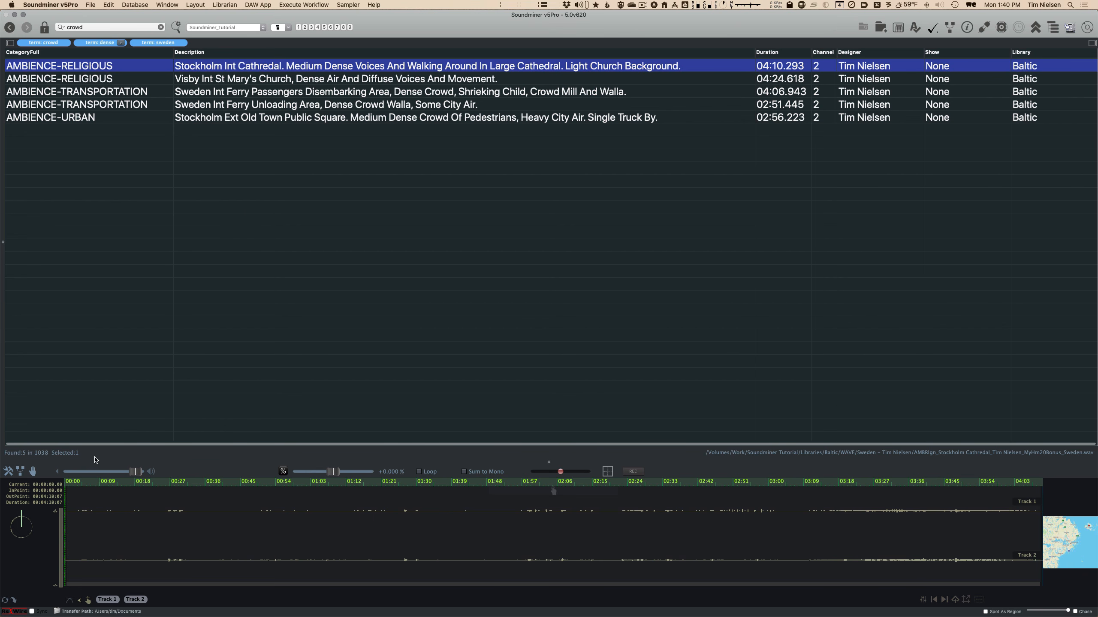
shift+click(380, 92)
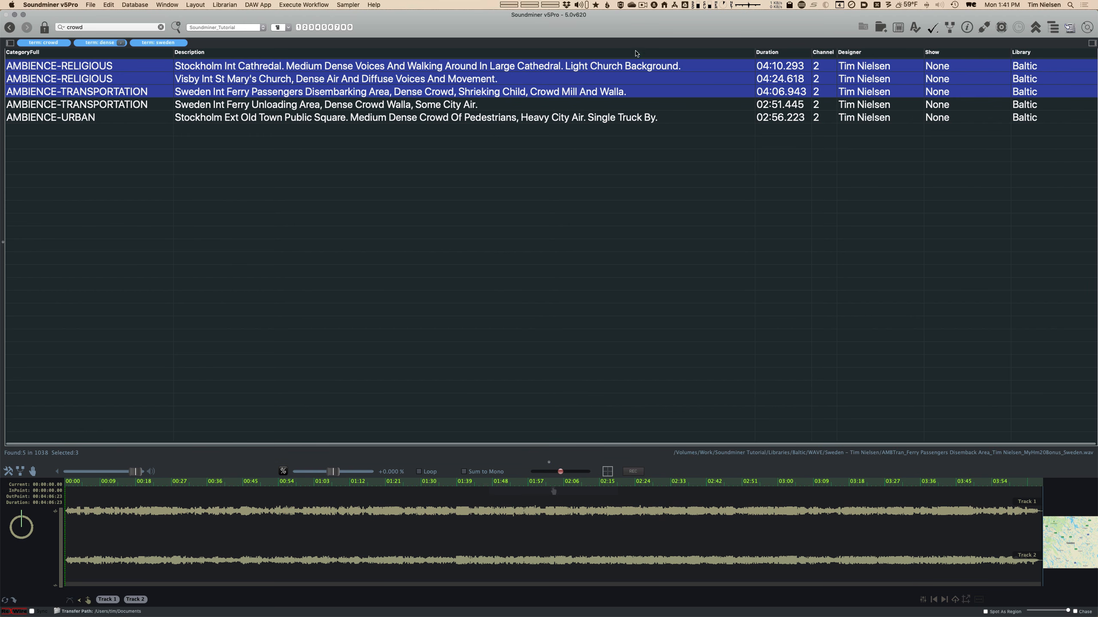
click(475, 106)
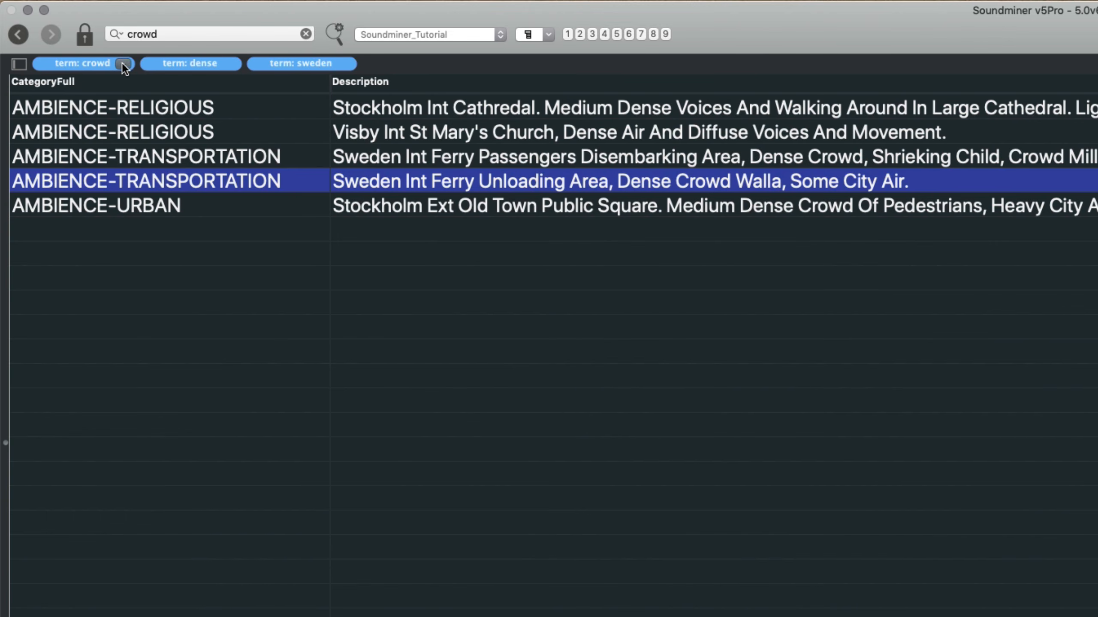
Remove the "sweden" and "dense" terms from the stacked search and browse the remaining "crowd" results
click(348, 63)
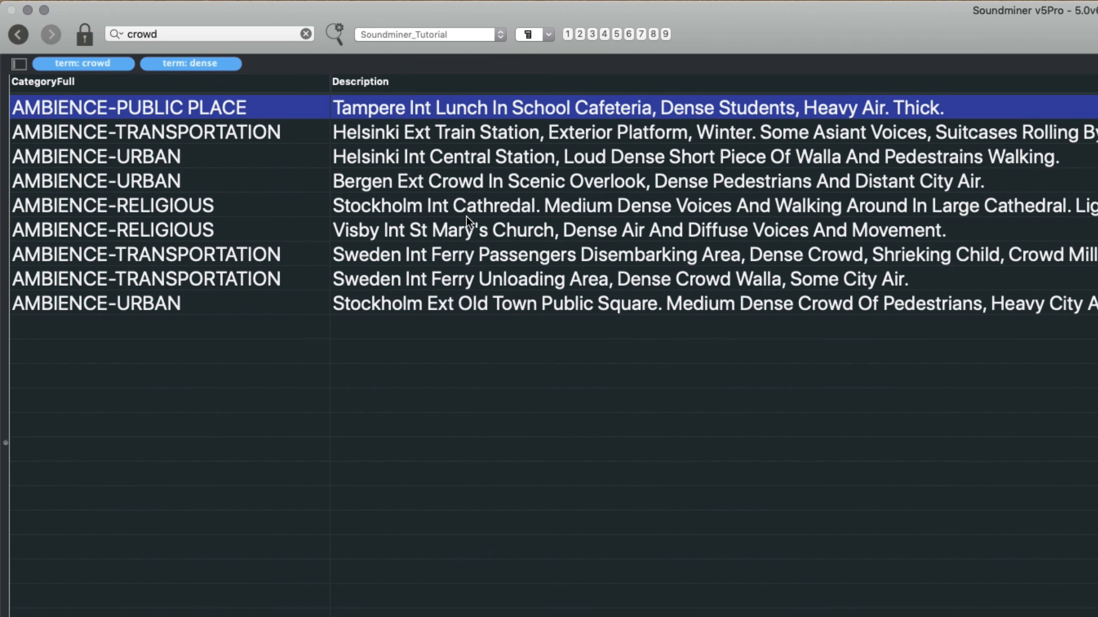
mouse_move(84, 61)
click(228, 64)
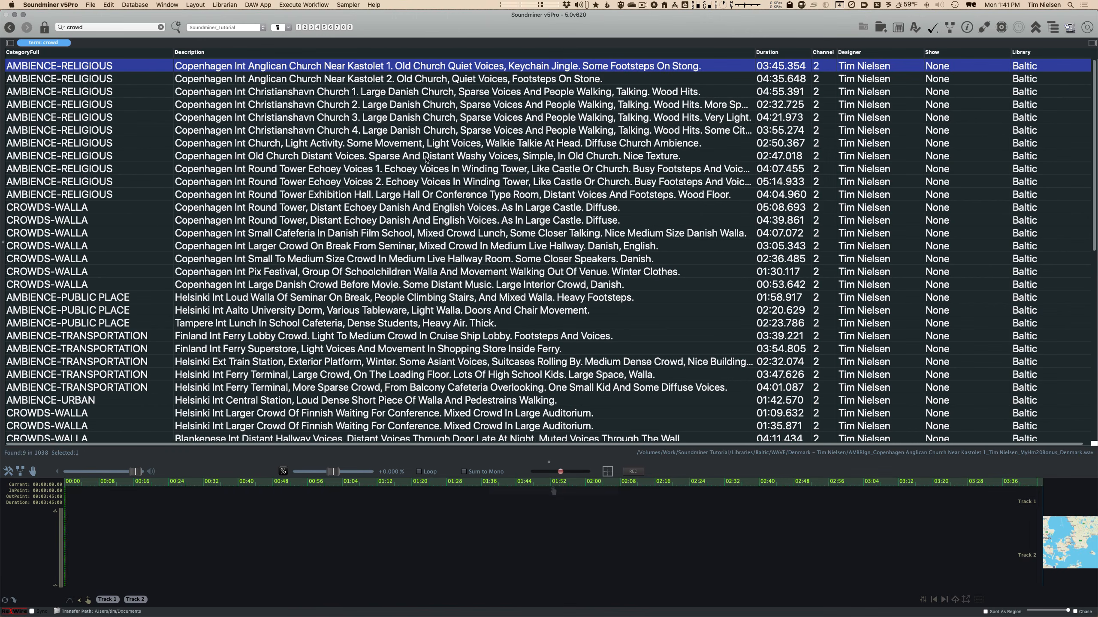
scroll(427, 139, down, 10)
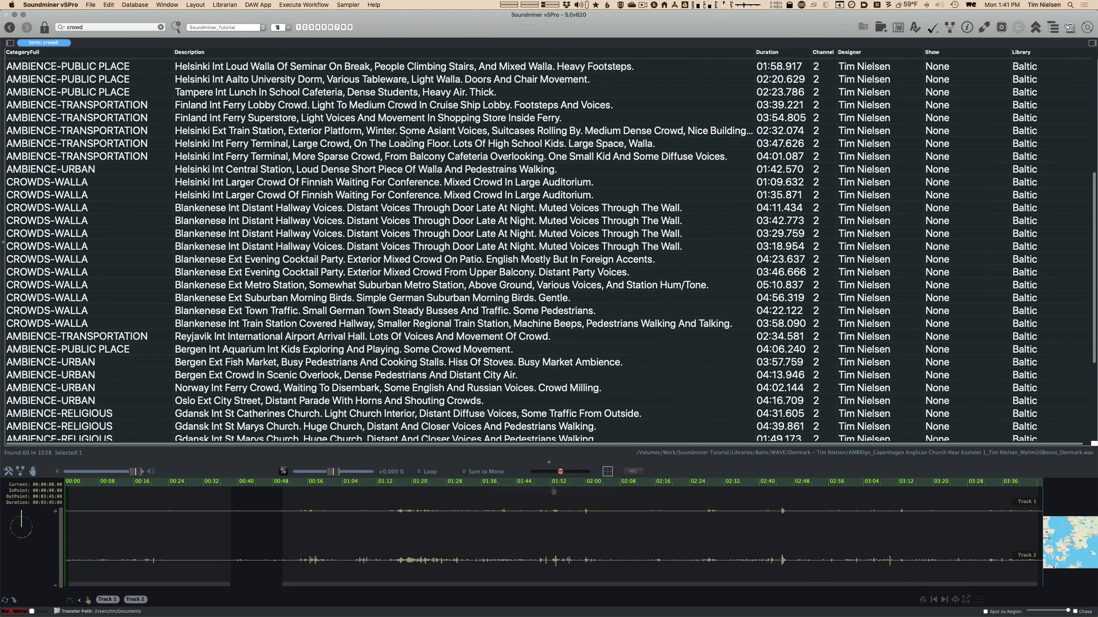
scroll(406, 143, up, 10)
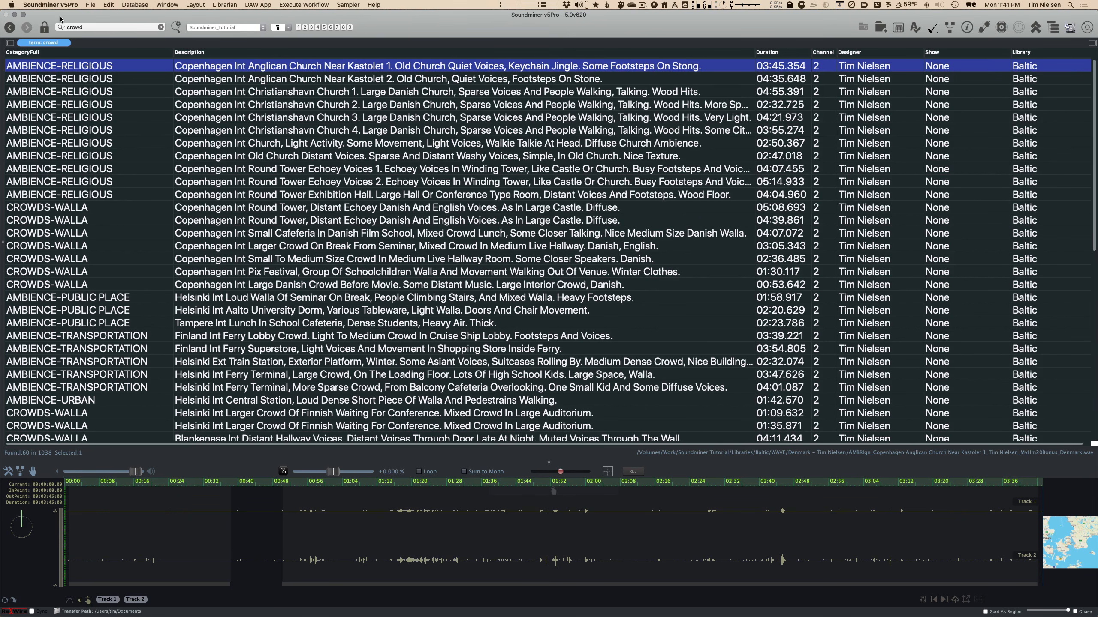
Unlock the search results and search the whole database for "crowd"
click(66, 42)
key(BackSpace)
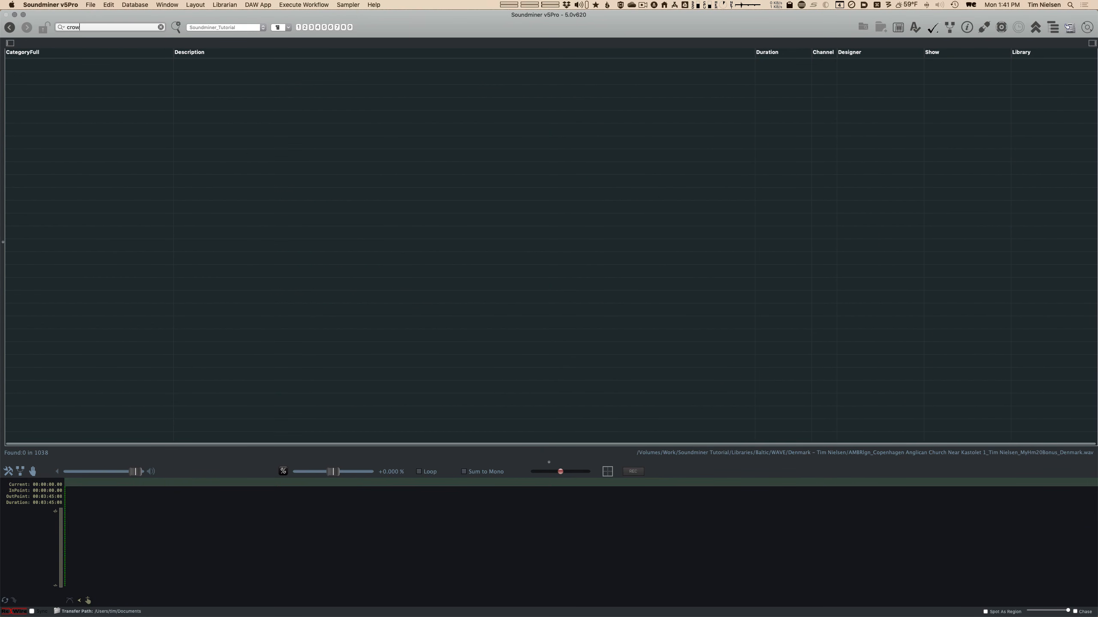
text(d)
key(Return)
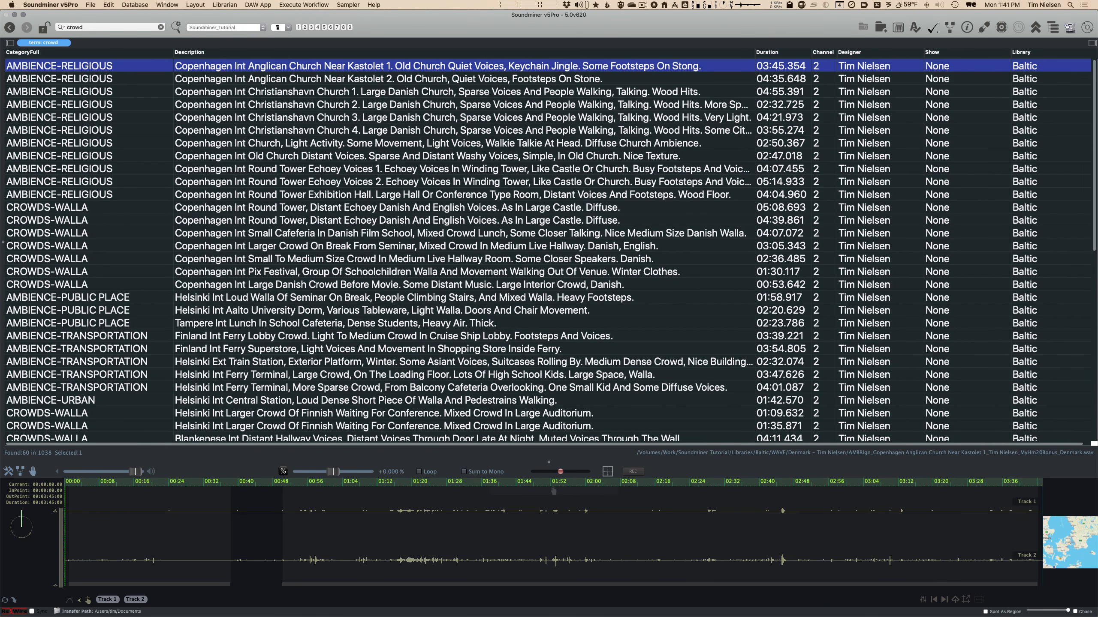
Replace the search term with "sweden" and run the search on the unlocked database
key(super+a)
text(swden)
key(BackSpace)
key(BackSpace)
key(BackSpace)
text(eden)
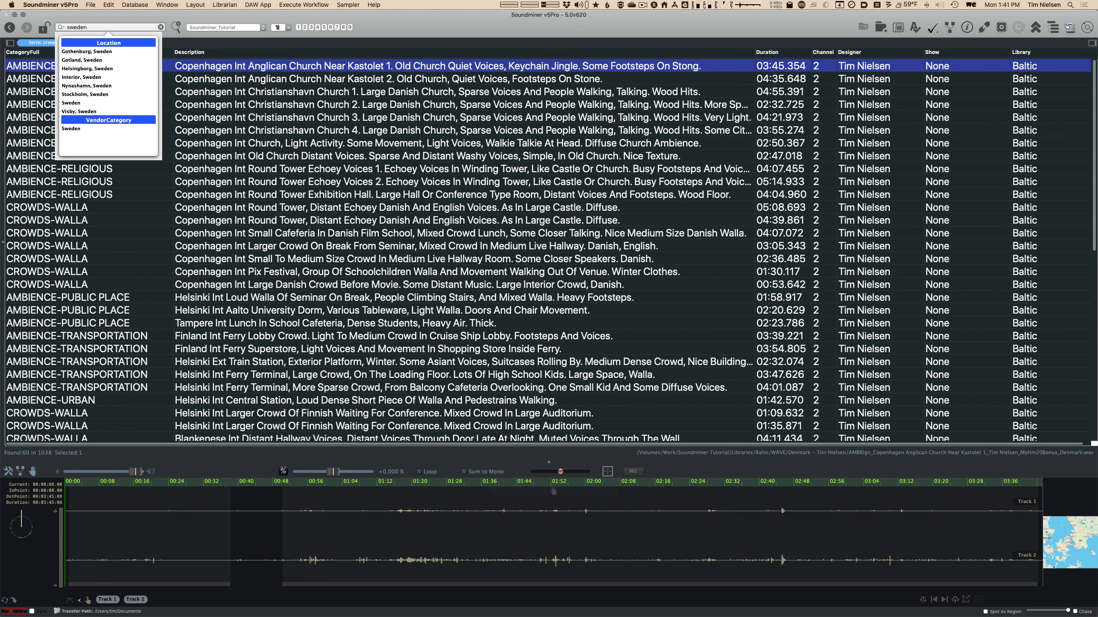
key(Return)
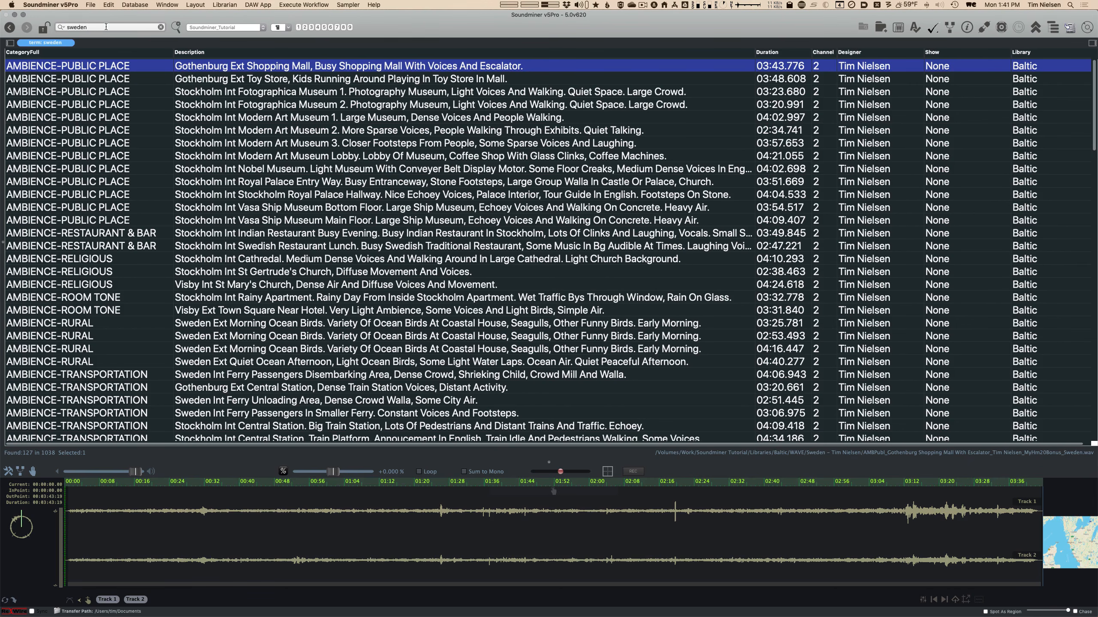
Clear the search term and run the empty search
key(super+a)
key(BackSpace)
key(Return)
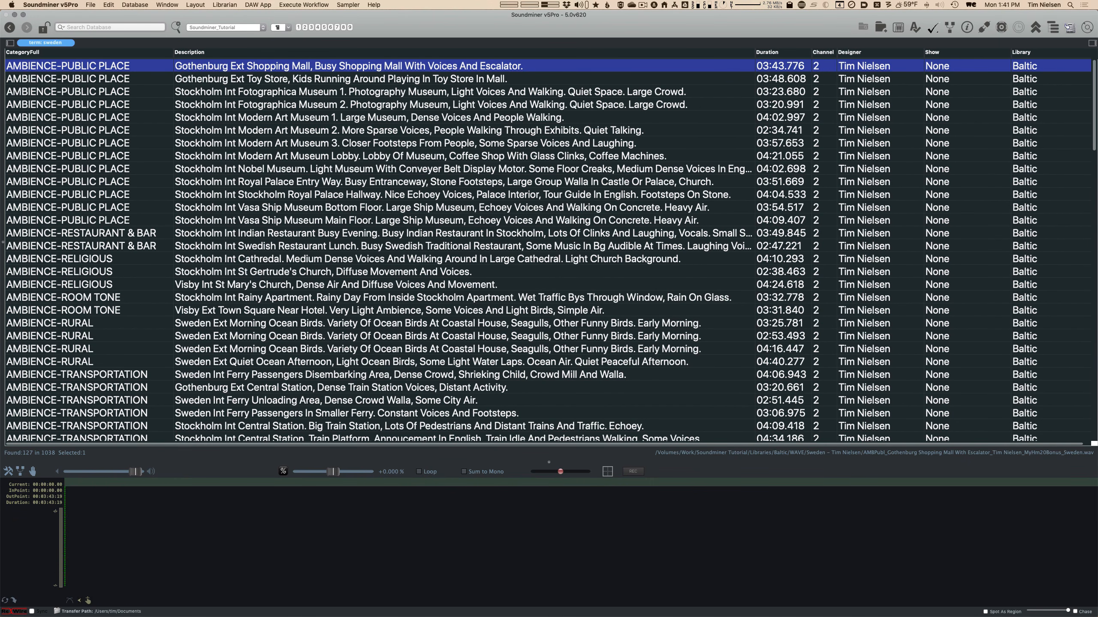
Enter "swe" as the search term and filter by the suggested location Gotland, Sweden
text(swe)
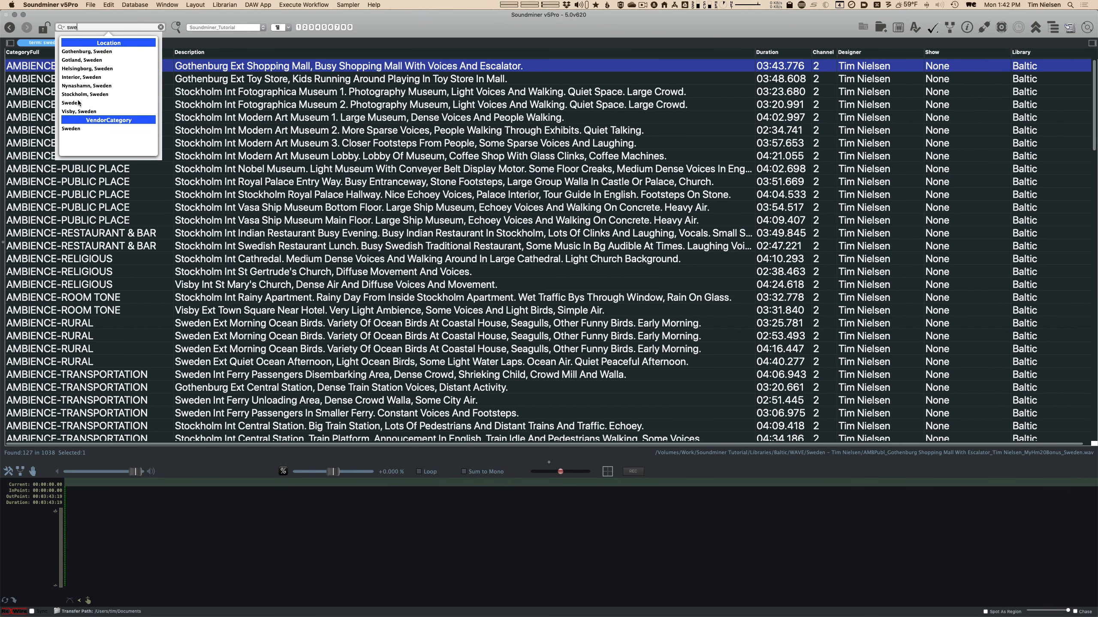
click(89, 61)
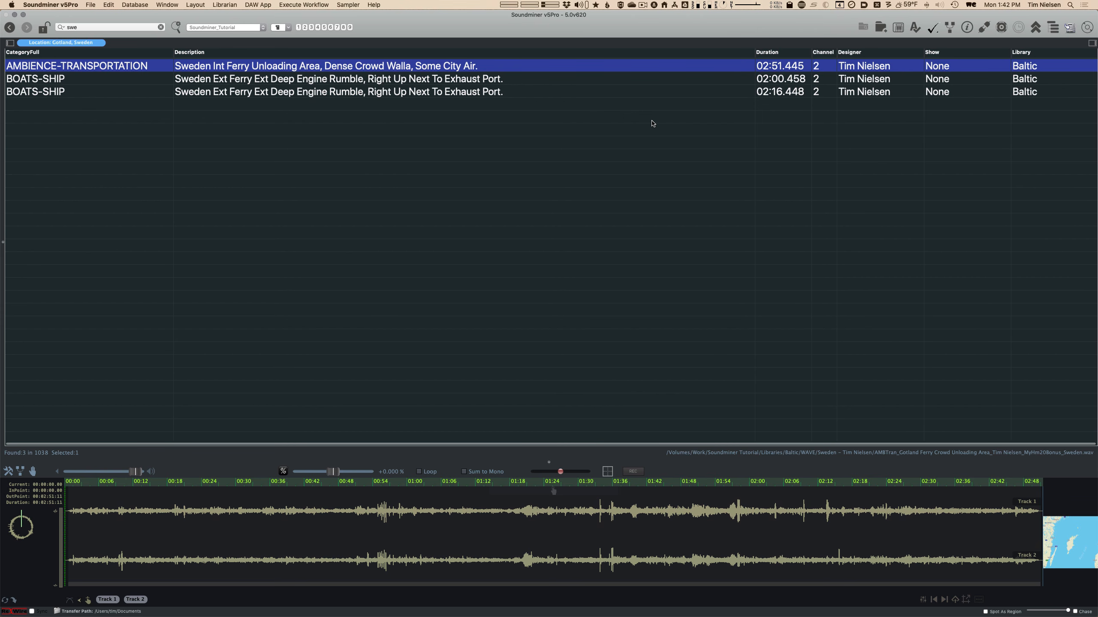
Replace the search term with "crowd" and filter by the suggested category CROWDS
text(den)
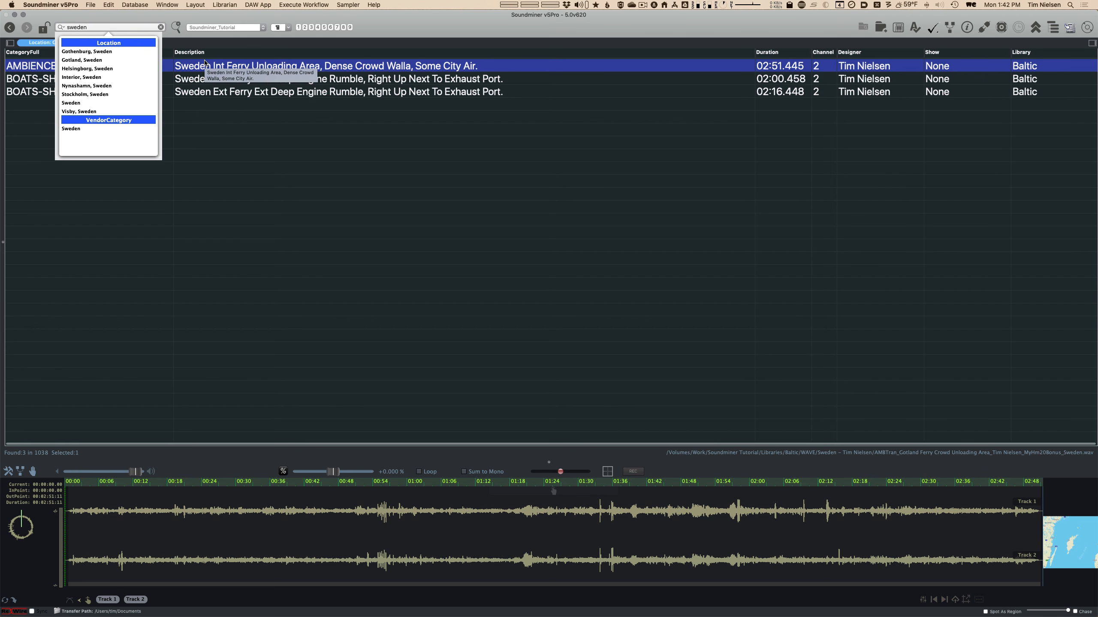
key(BackSpace)
key(BackSpace)
key(BackSpace)
key(BackSpace)
key(BackSpace)
key(BackSpace)
text(crowd)
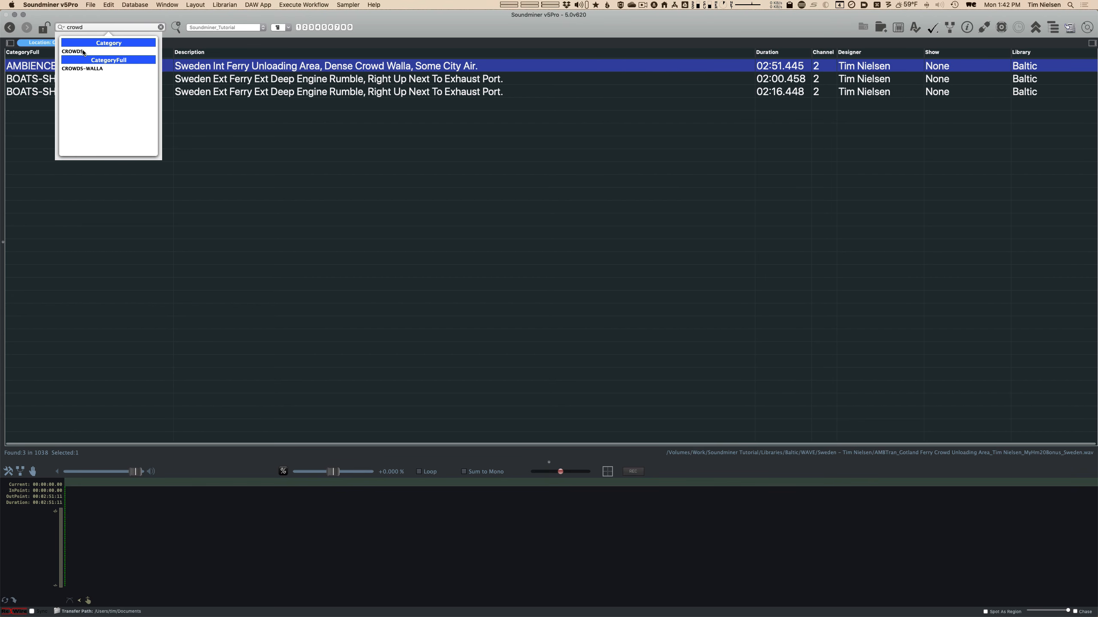
click(73, 52)
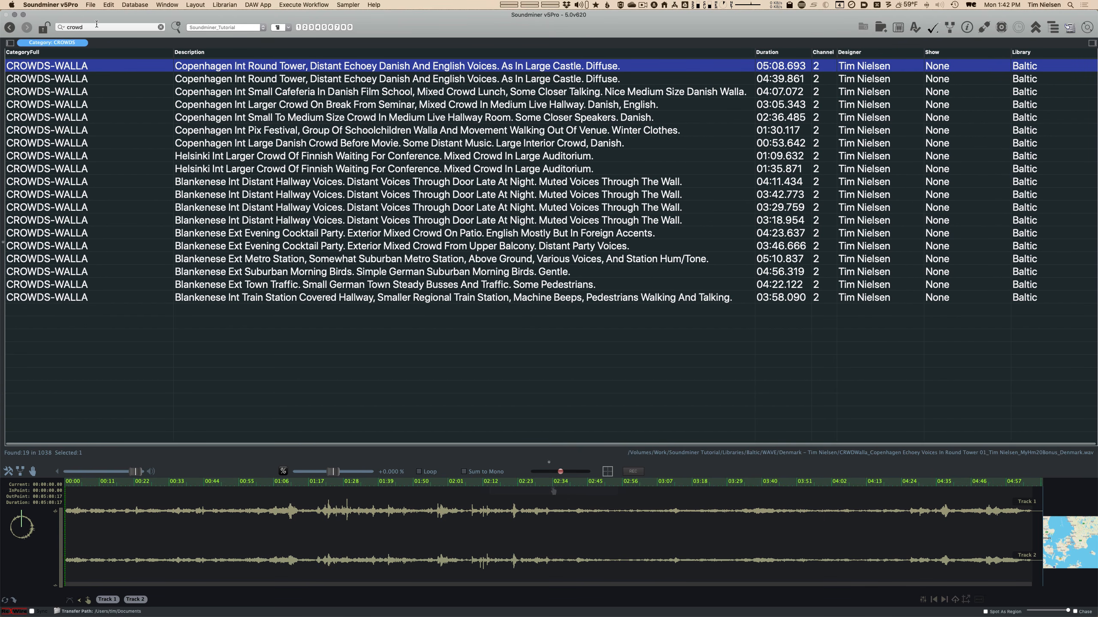
Search for "ambience" and filter by the suggested full category AMBIENCE-RESTAURANT & BAR
double_click(115, 31)
text(ambience)
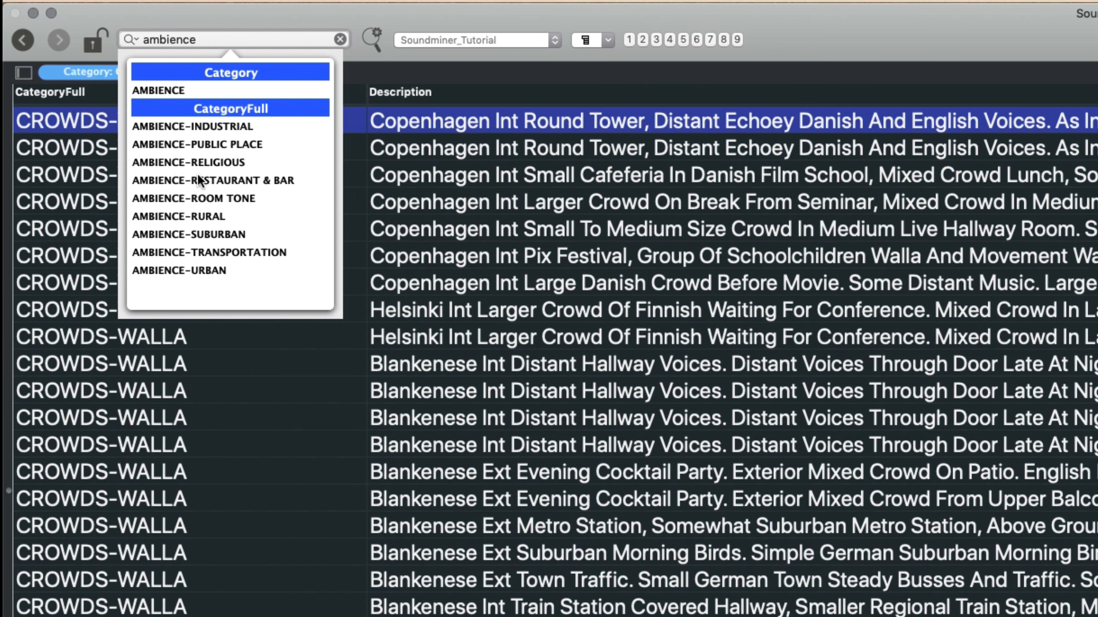
click(219, 179)
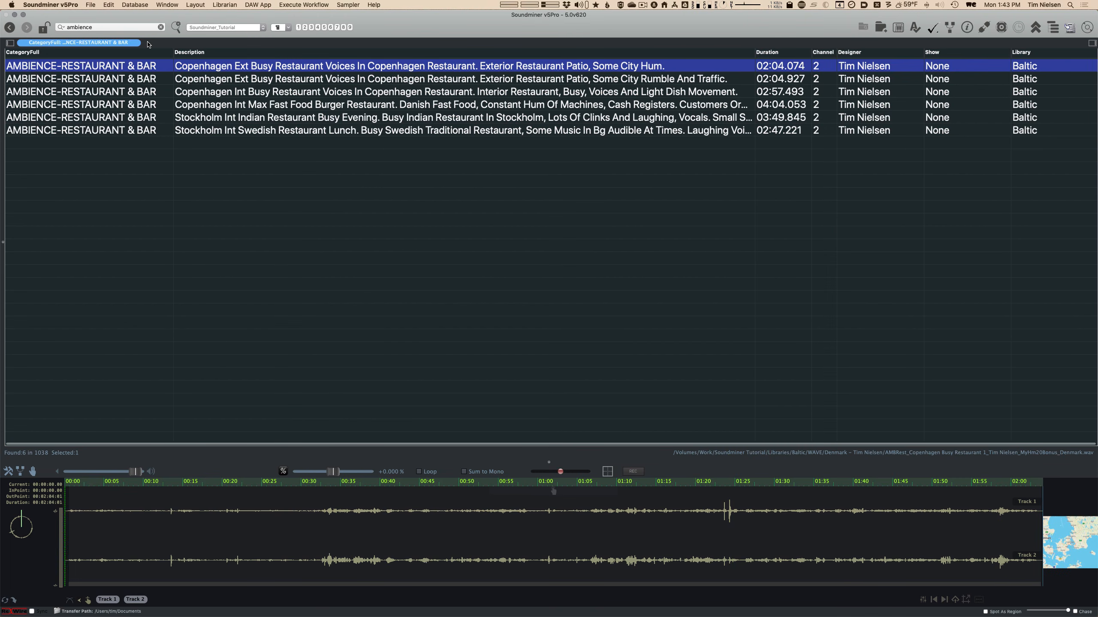
Show and hide the linked filter search panel, and select the Stockholm Int Swedish Restaurant Lunch recording
click(8, 43)
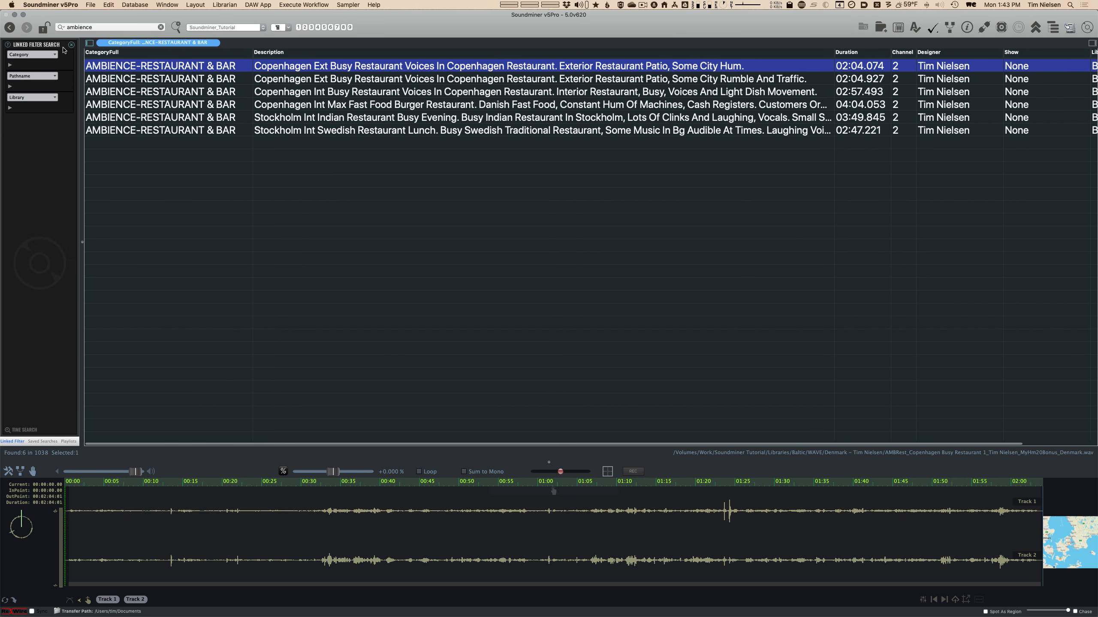
click(89, 43)
click(281, 104)
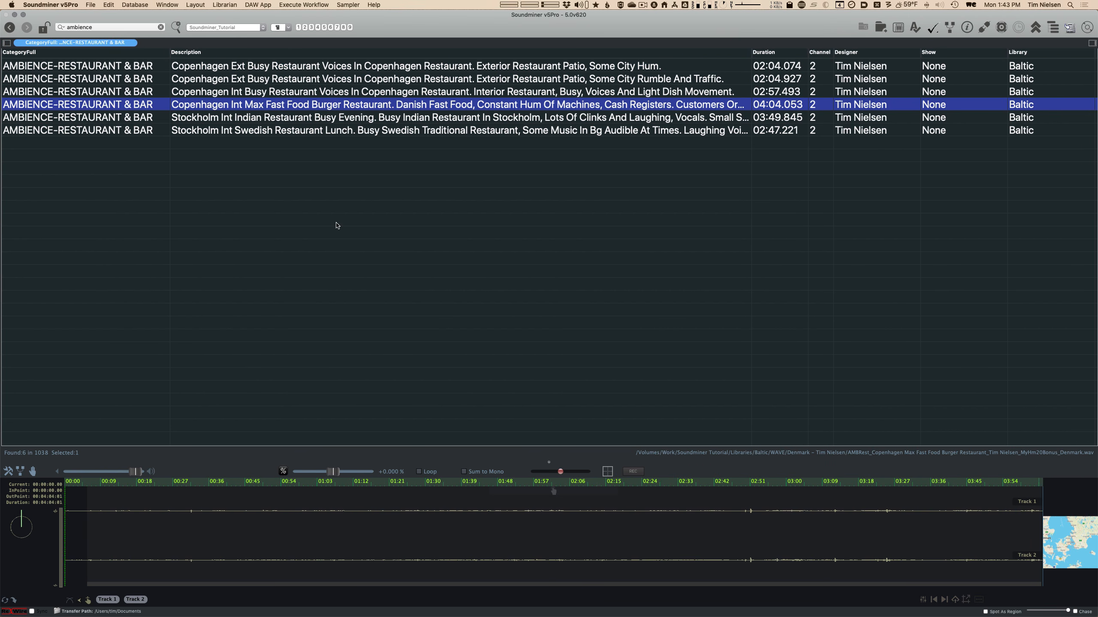
click(295, 130)
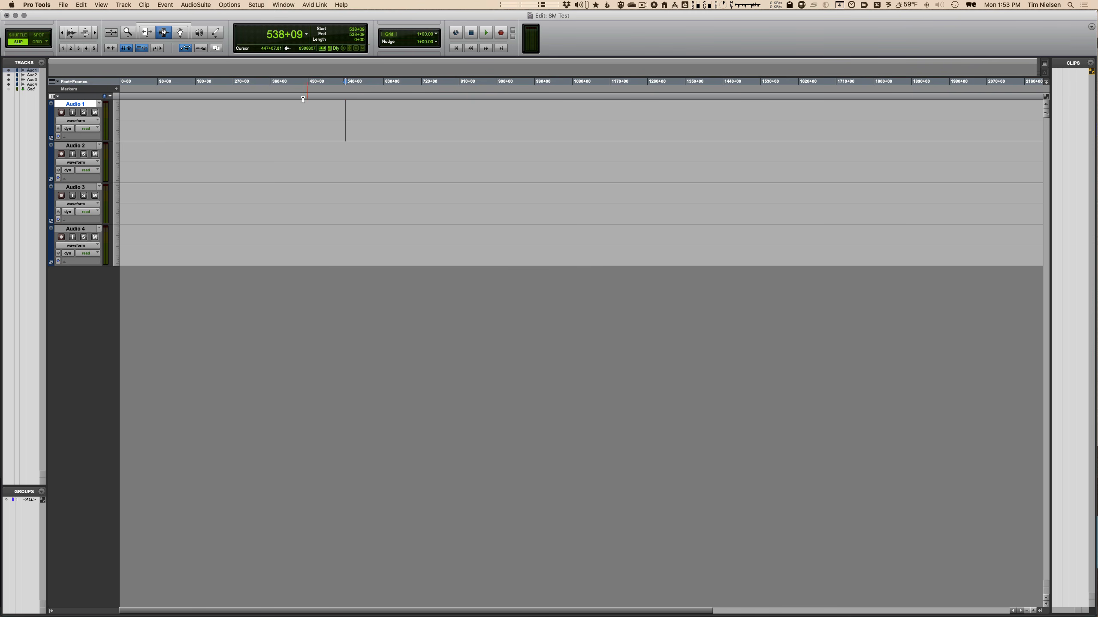
Place the Pro Tools edit cursor at 396+04 on Audio 1 and spot Soundminer's selected Swedish Restaurant Lunch recording there
click(236, 125)
drag(205, 123, 582, 125)
click(285, 122)
key(super+Tab)
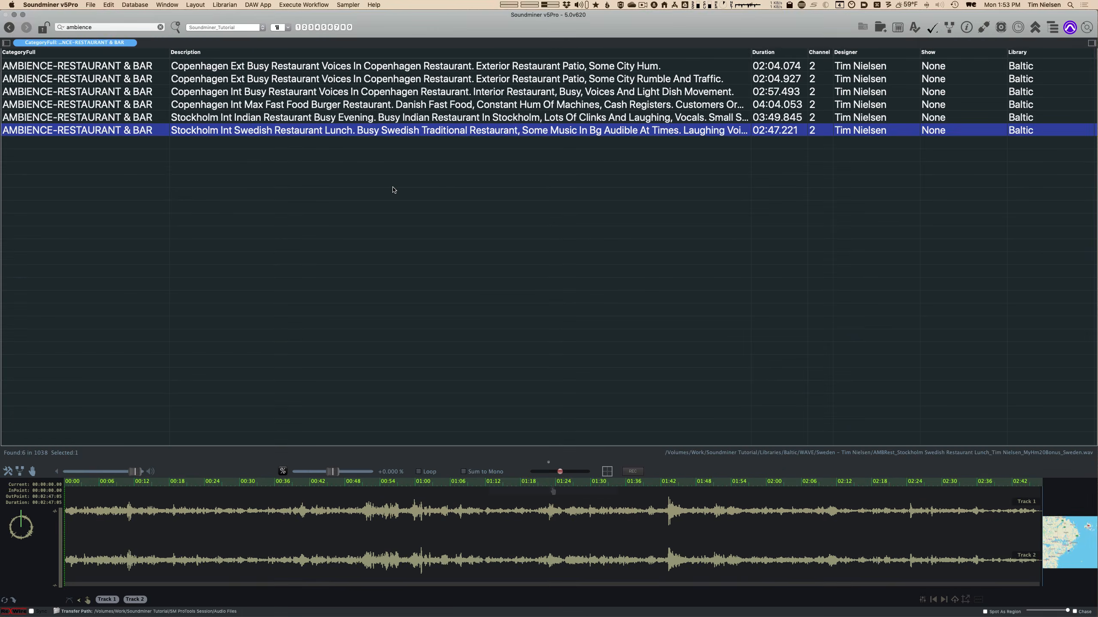
key(s)
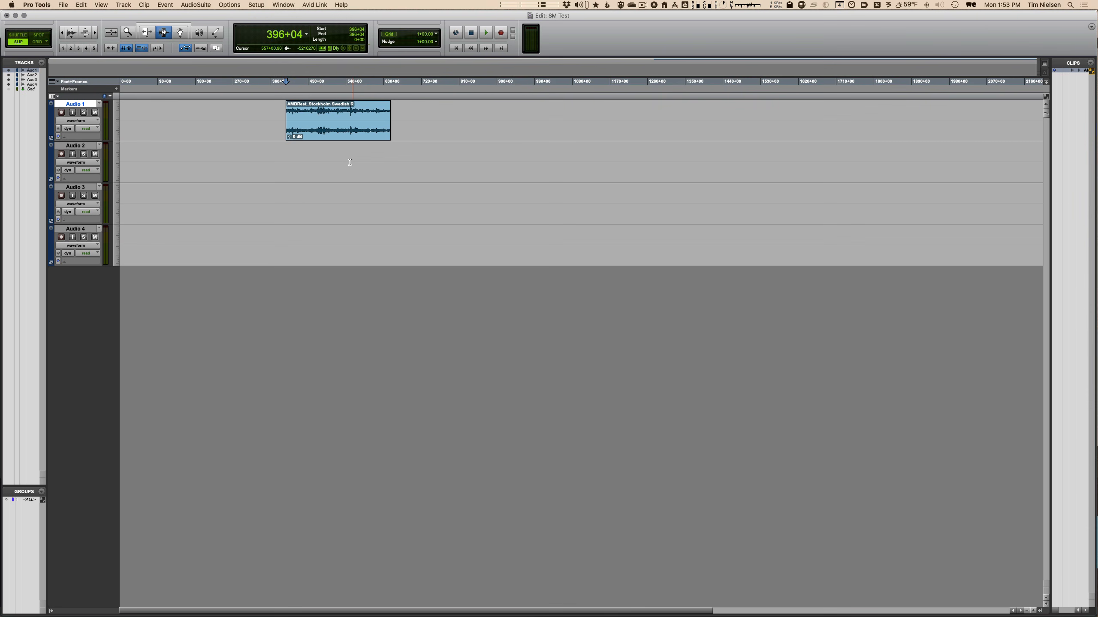
Move the Stockholm Swedish clip on Audio 1 to start at 567+04, and view its file in the session's Audio Files folder in Finder
click(326, 137)
key(F8)
drag(328, 121, 399, 99)
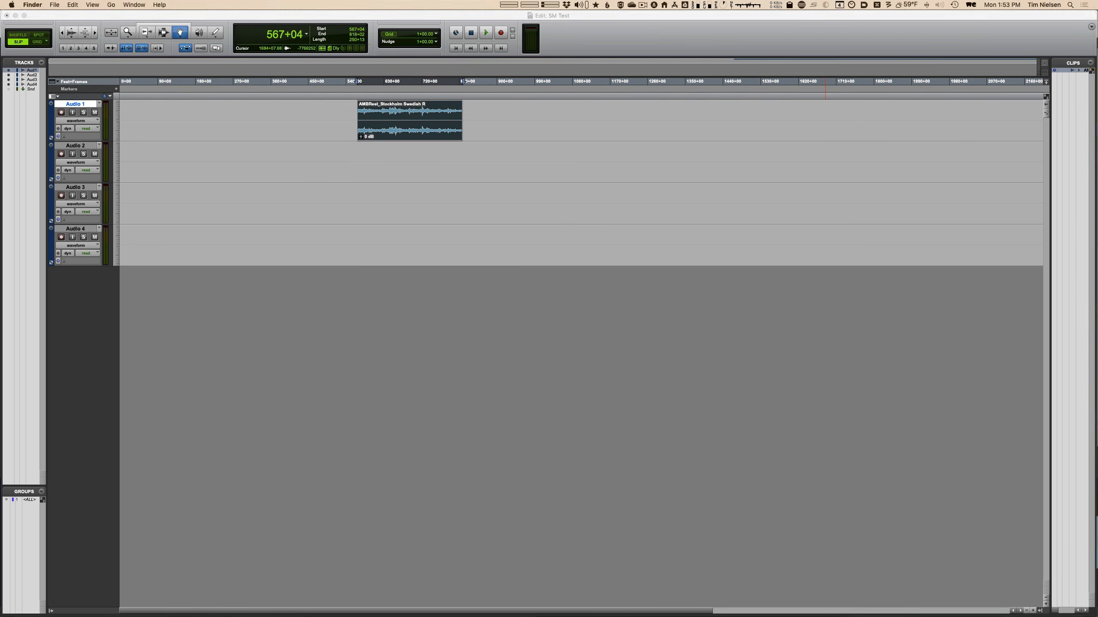
drag(1097, 145, 707, 145)
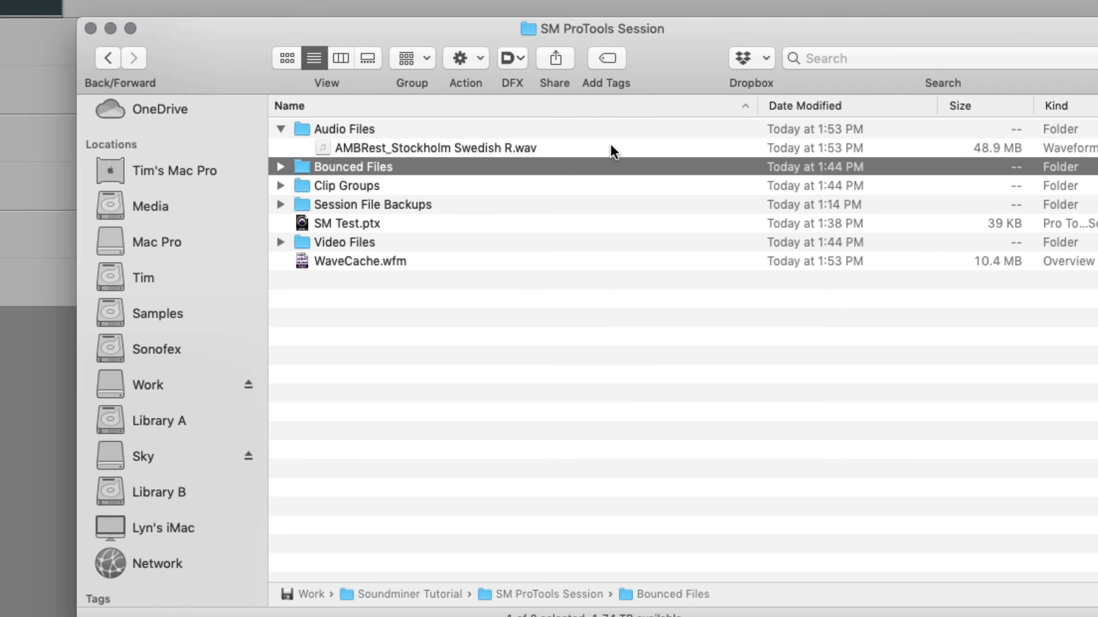
Switch to Soundminer and set the filename length limit in the transfer preferences to 255
key(super+Tab)
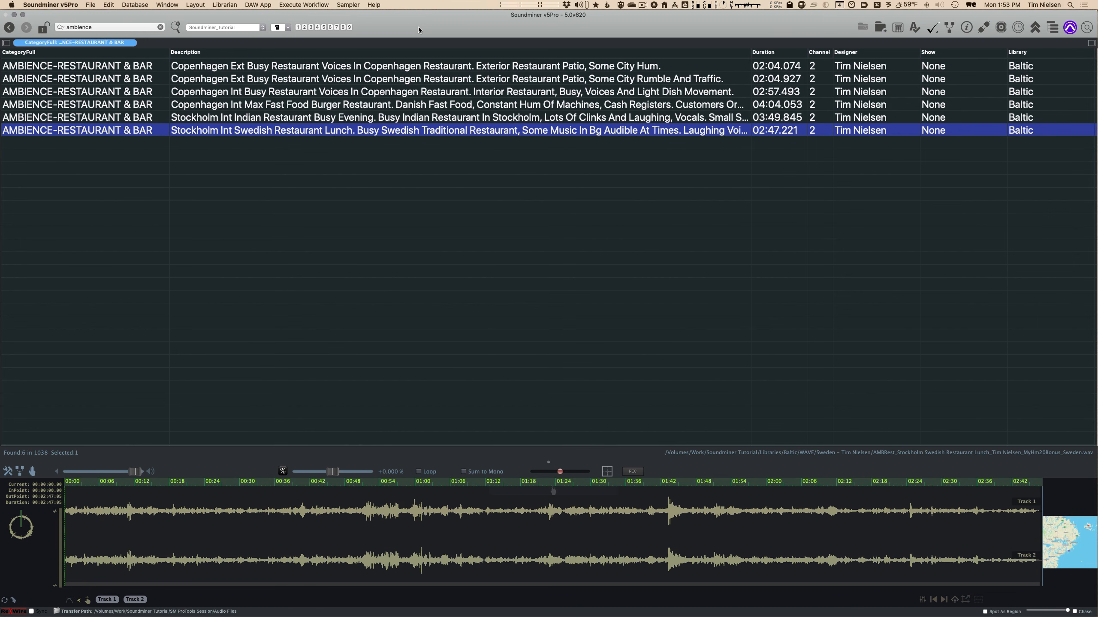
key(super+comma)
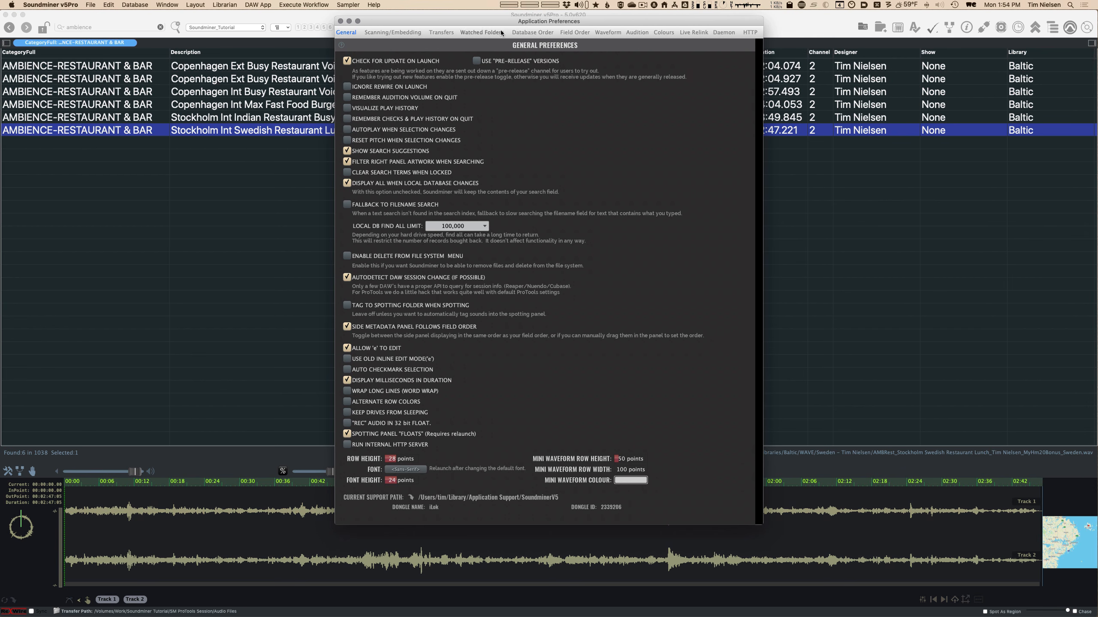
click(441, 32)
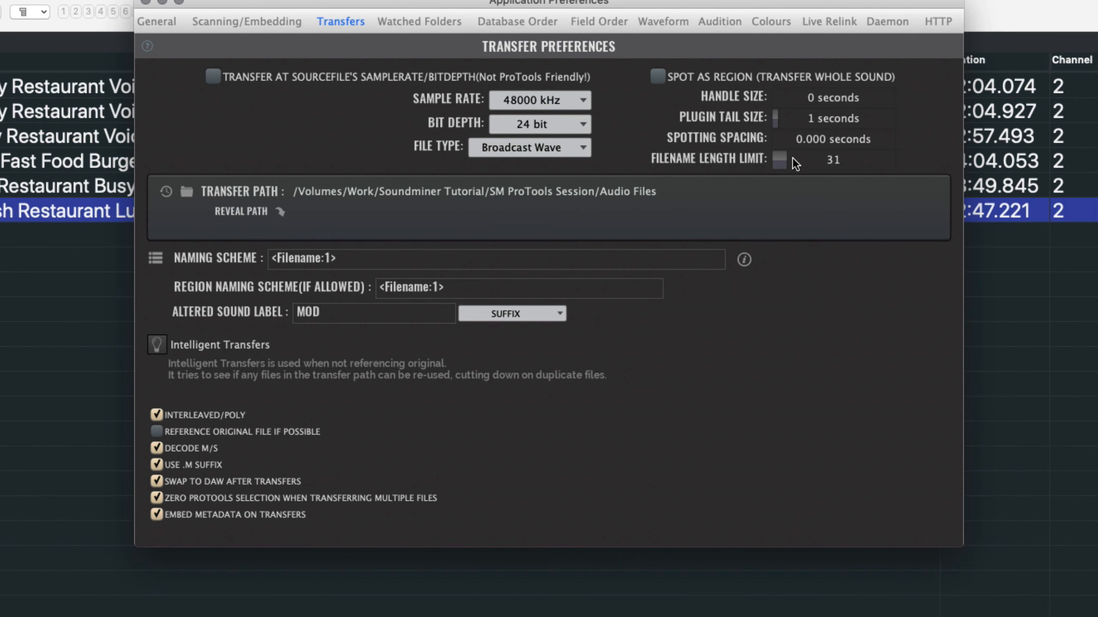
drag(849, 164, 900, 161)
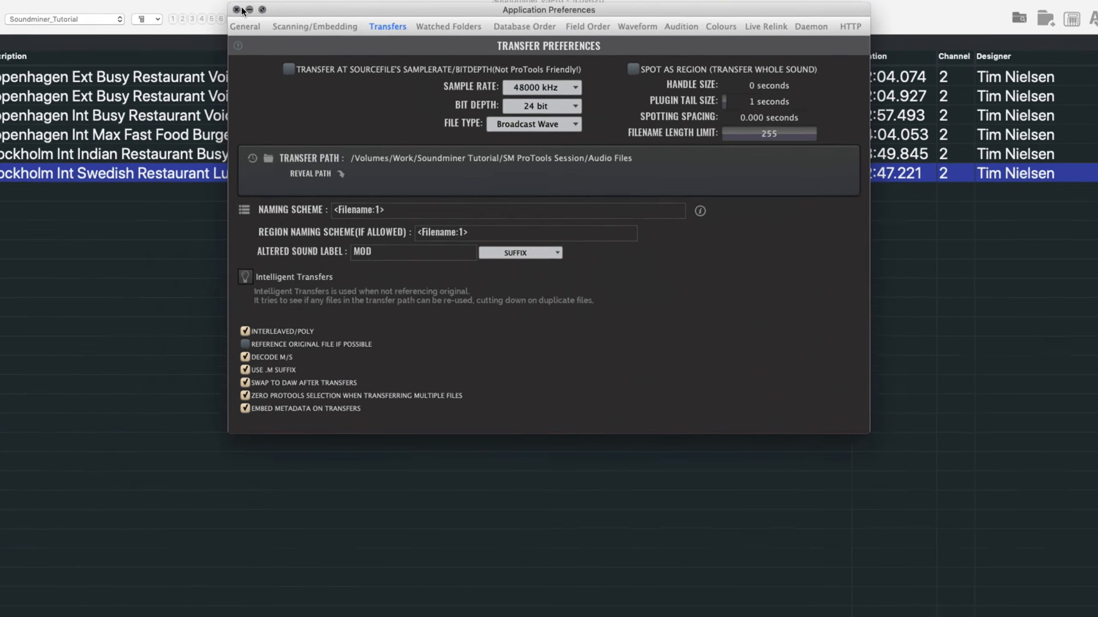
click(146, 2)
Spot the Copenhagen Int Max Fast Food Burger Restaurant recording onto Audio 1 in Pro Tools at 889+13
key(Up)
key(Up)
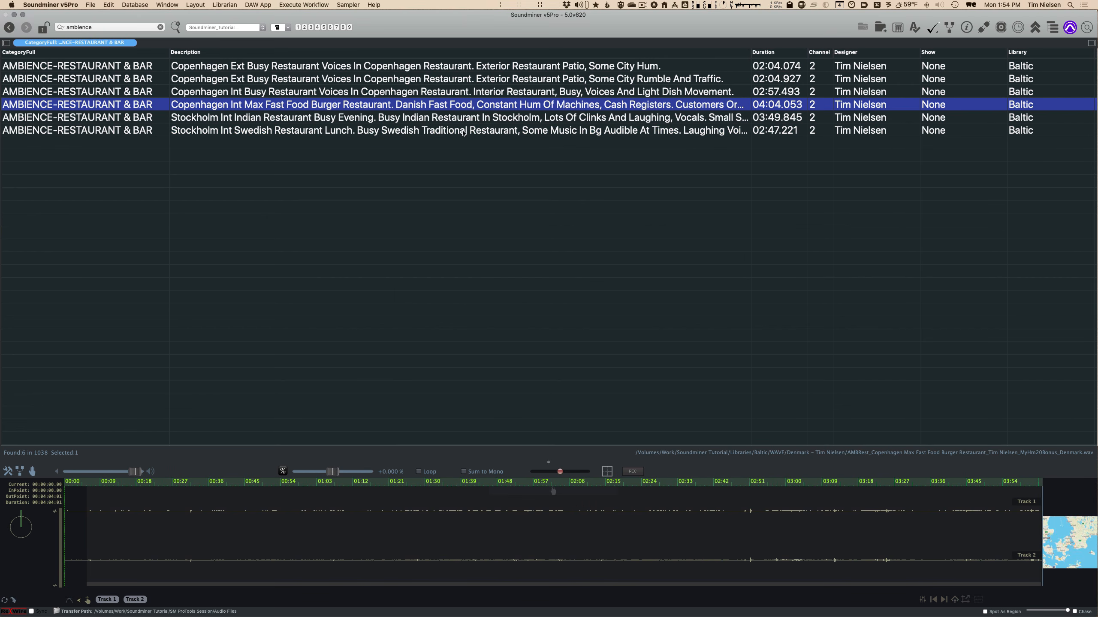
key(super+Tab)
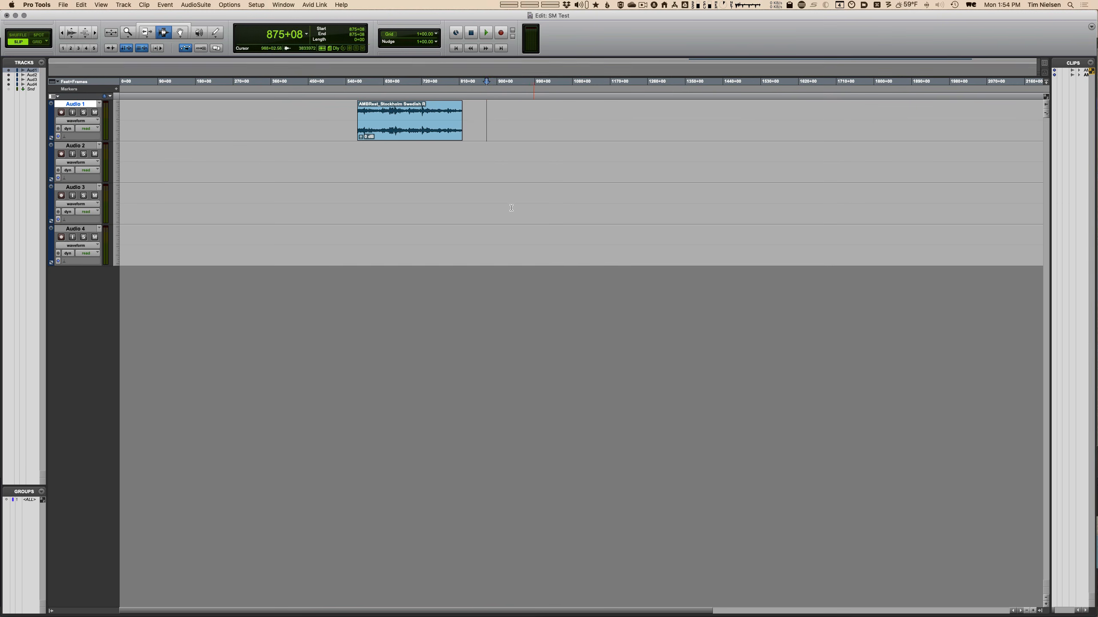
click(492, 130)
key(super+Tab)
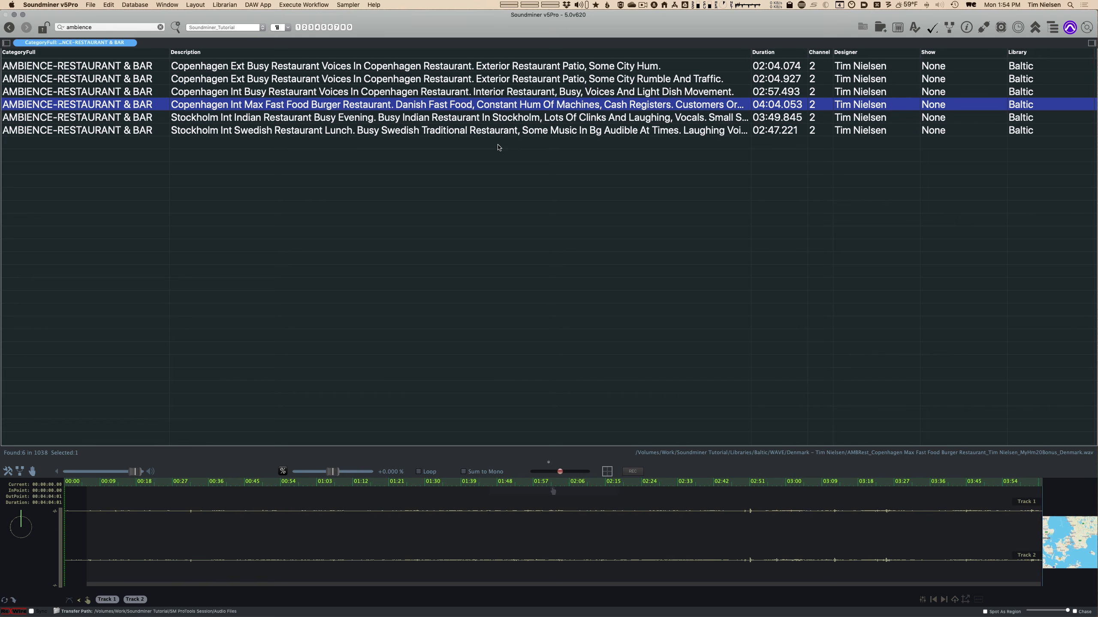
key(s)
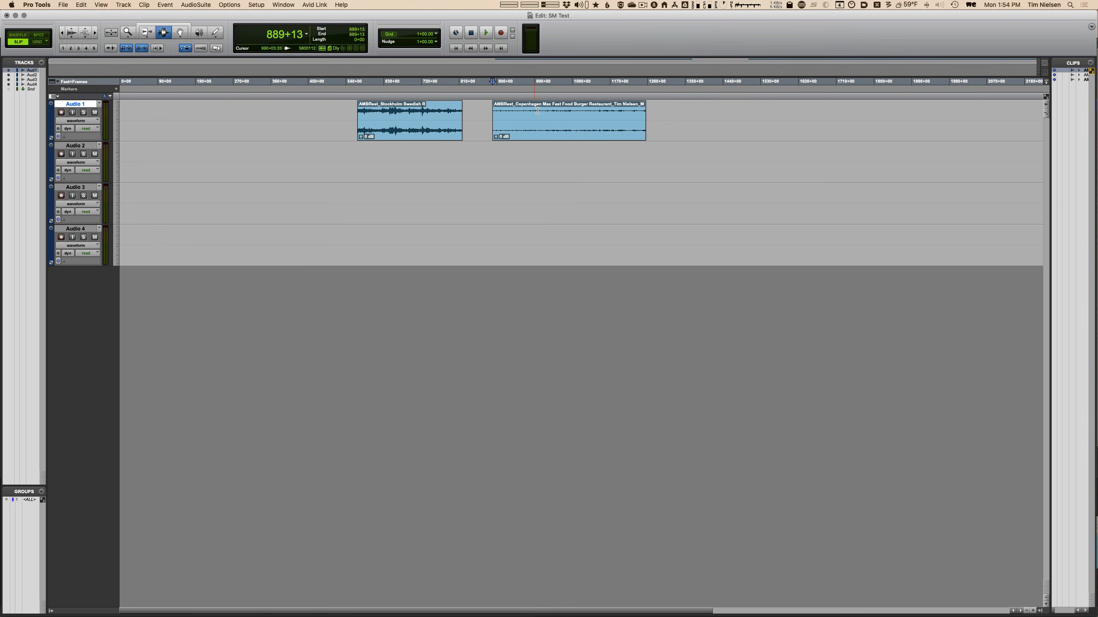
Examine the full names of the transferred files in the session's Audio Files folder in Finder, and return to Pro Tools
click(559, 111)
key(super+Tab)
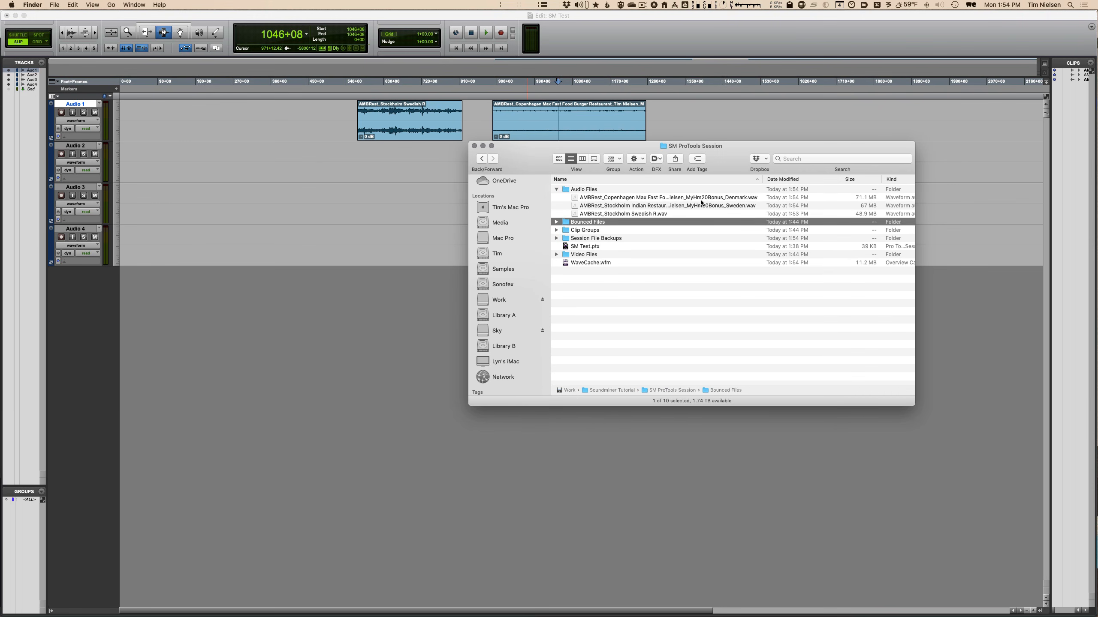
click(724, 201)
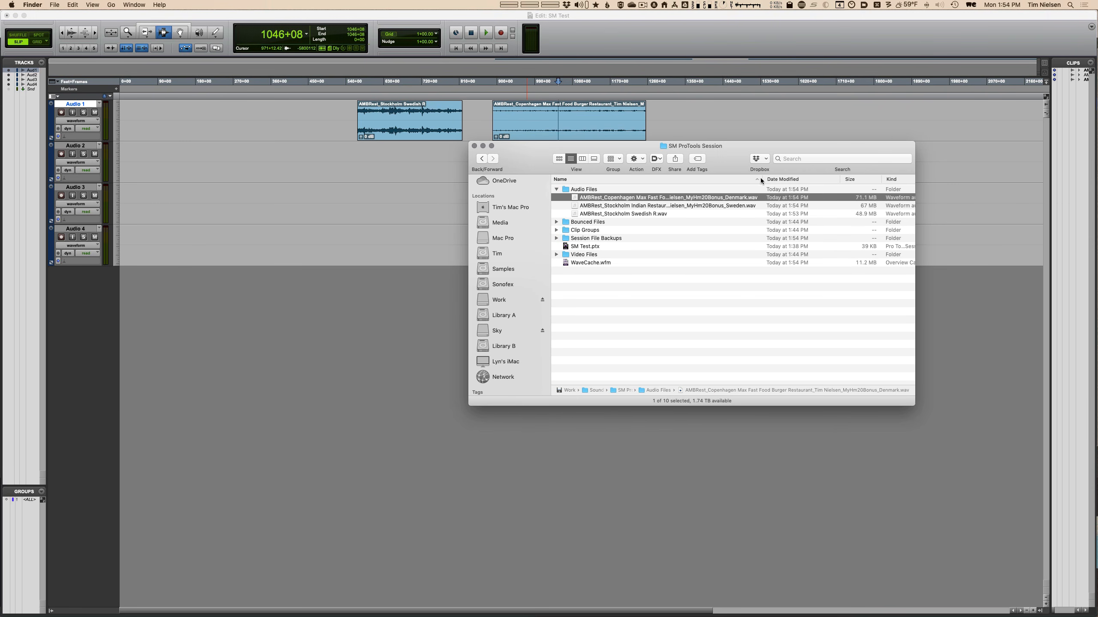
drag(760, 178, 922, 182)
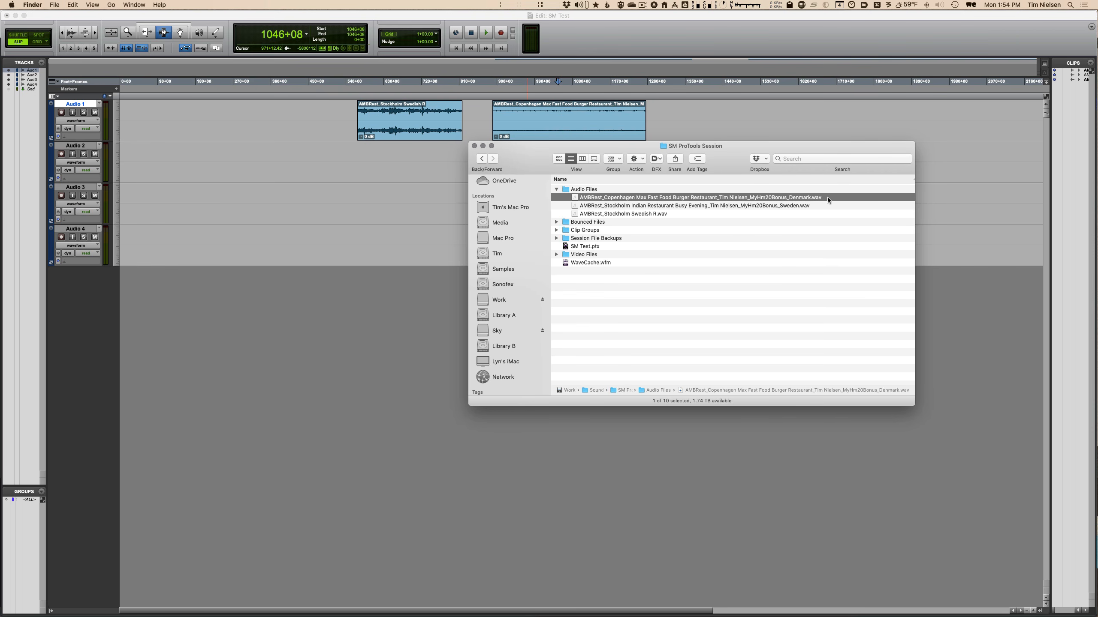
drag(726, 157, 522, 290)
click(537, 173)
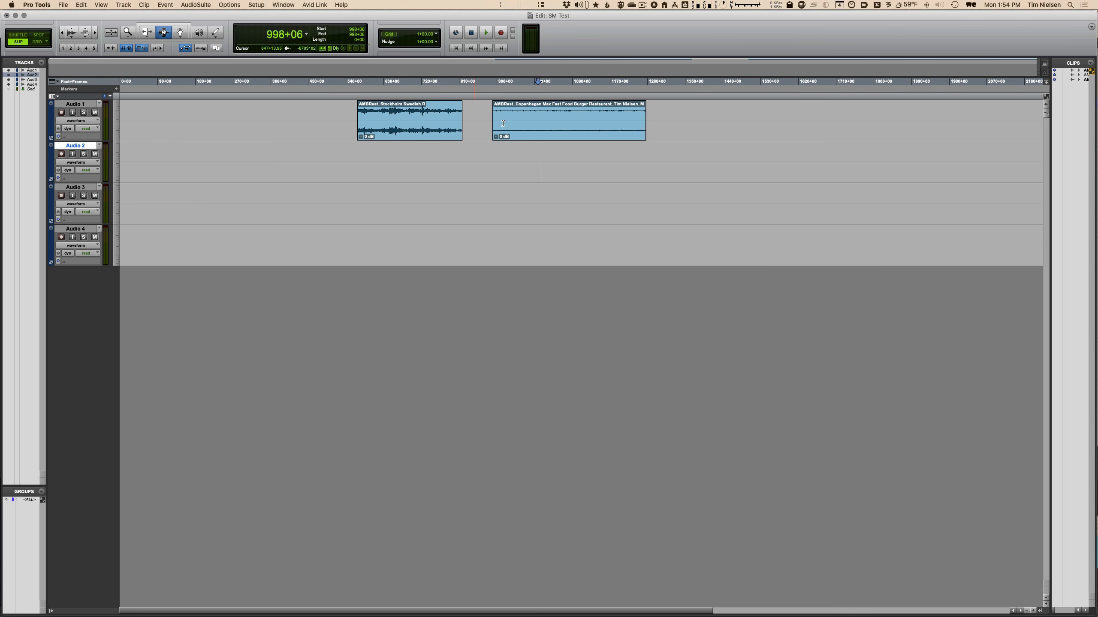
Fill the gap between the two clips on Audio 1 with Soundminer's Copenhagen Ext Busy Restaurant recording with city rumble and traffic
double_click(472, 115)
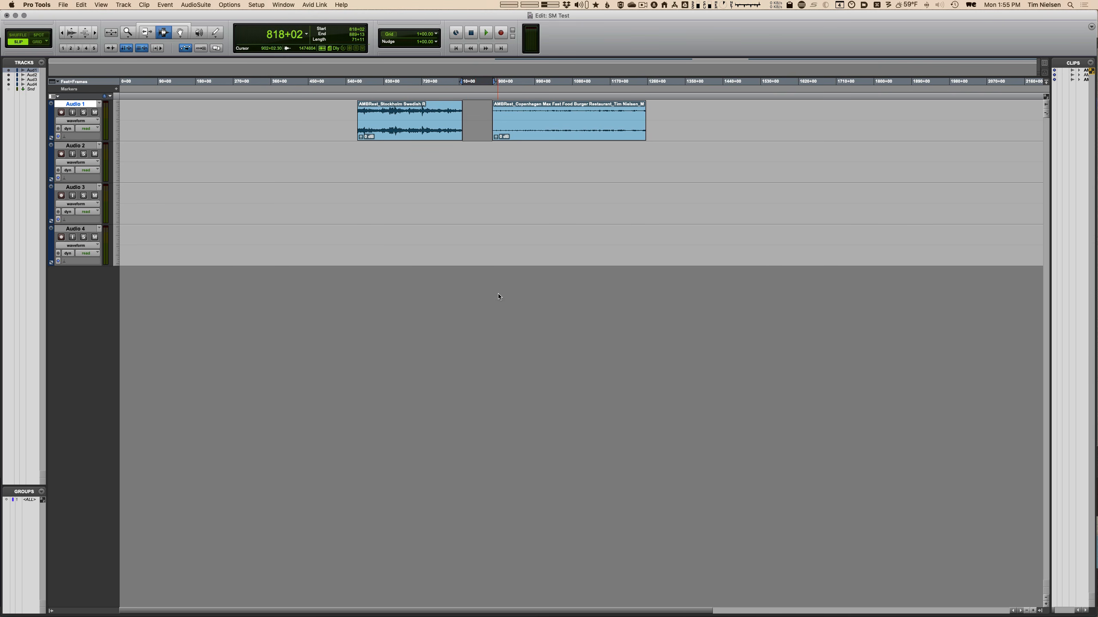
key(super+Tab)
key(super+Tab)
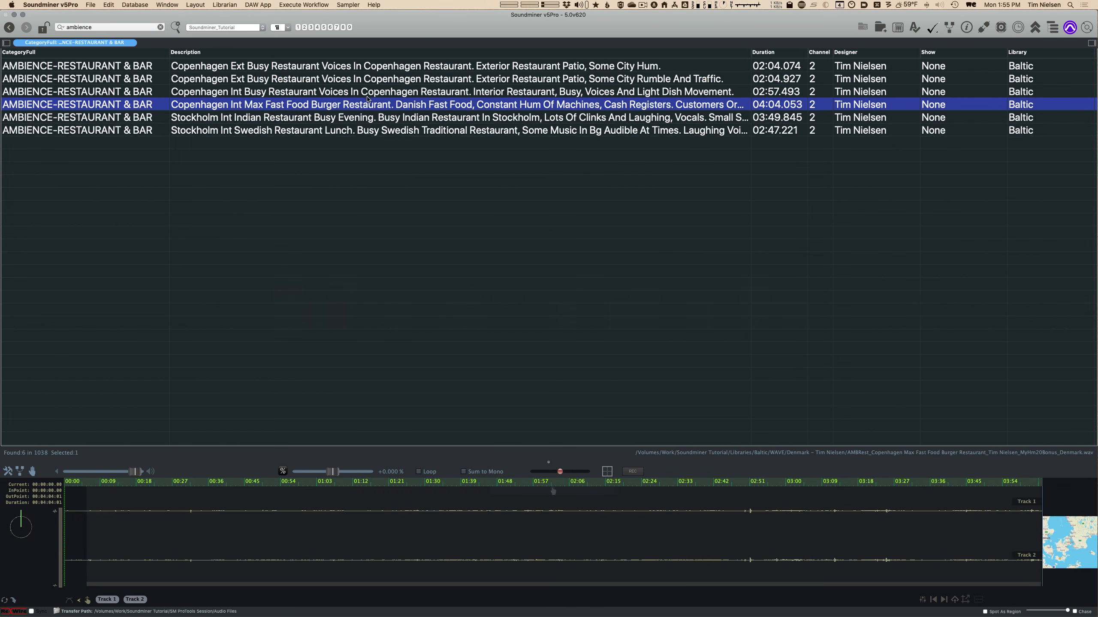
key(Up)
key(Up)
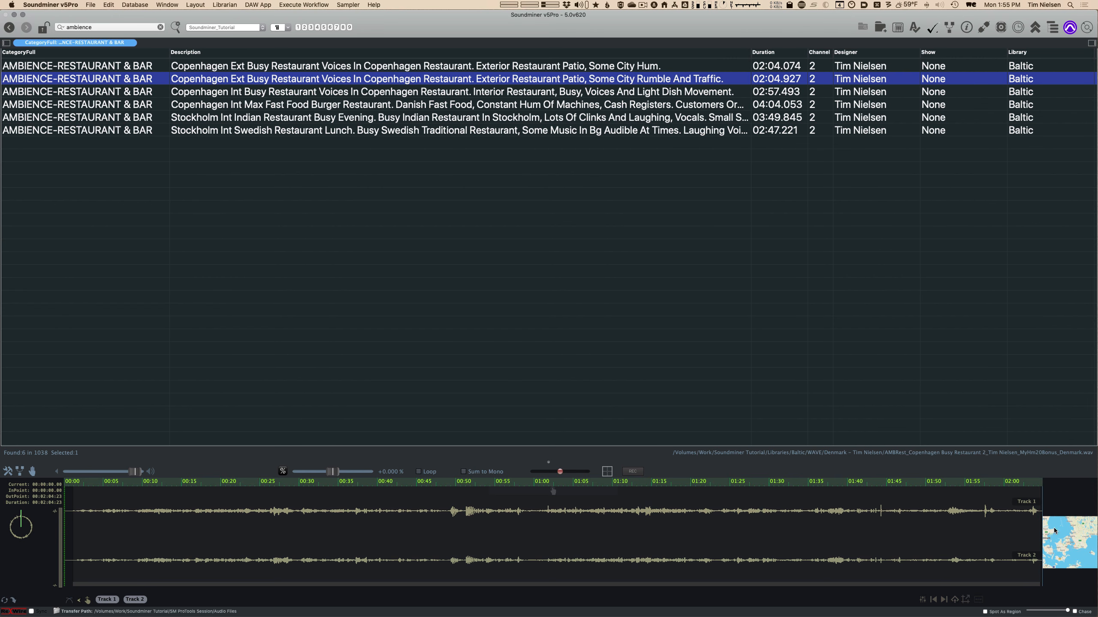
key(s)
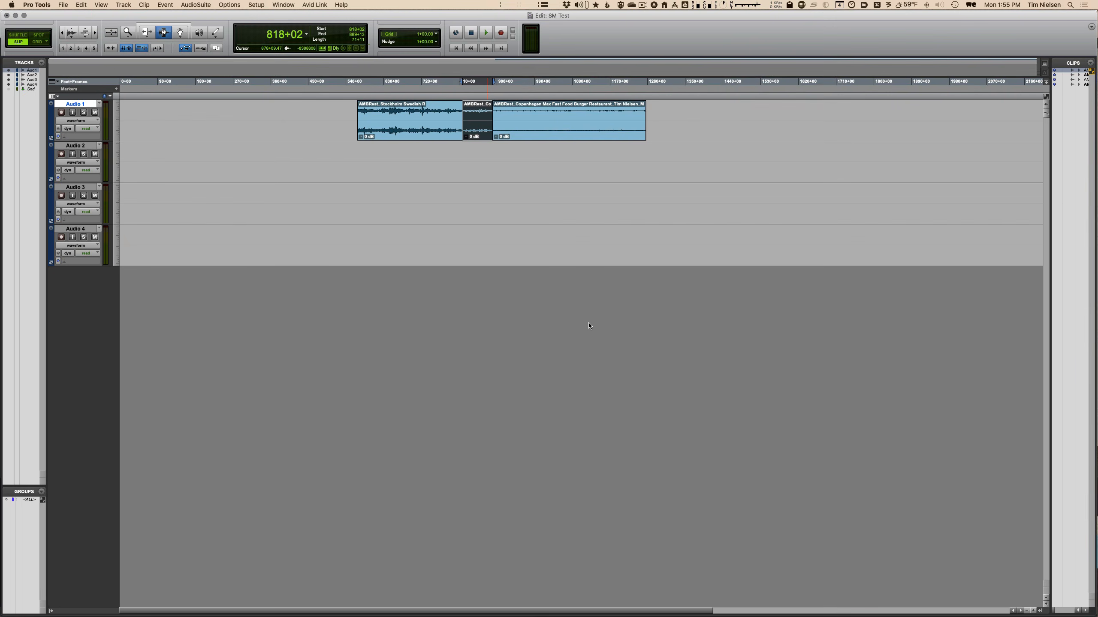
Spot the full-length Copenhagen Ext Busy Restaurant recording just after the last clip on Audio 1, with no timeline range selected
key(super+Tab)
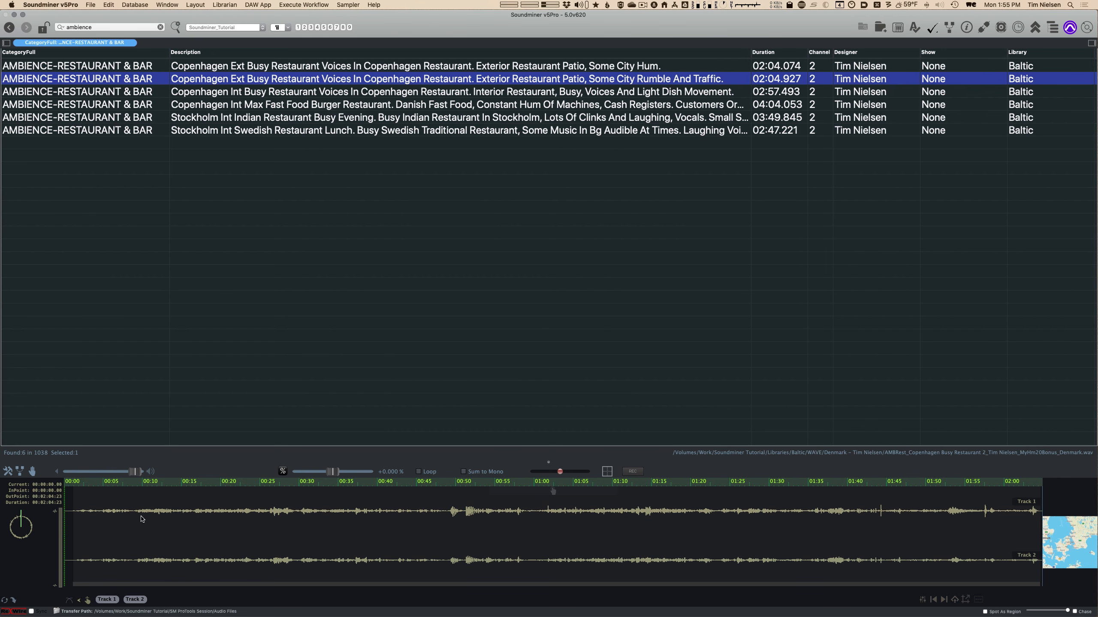
key(super+Tab)
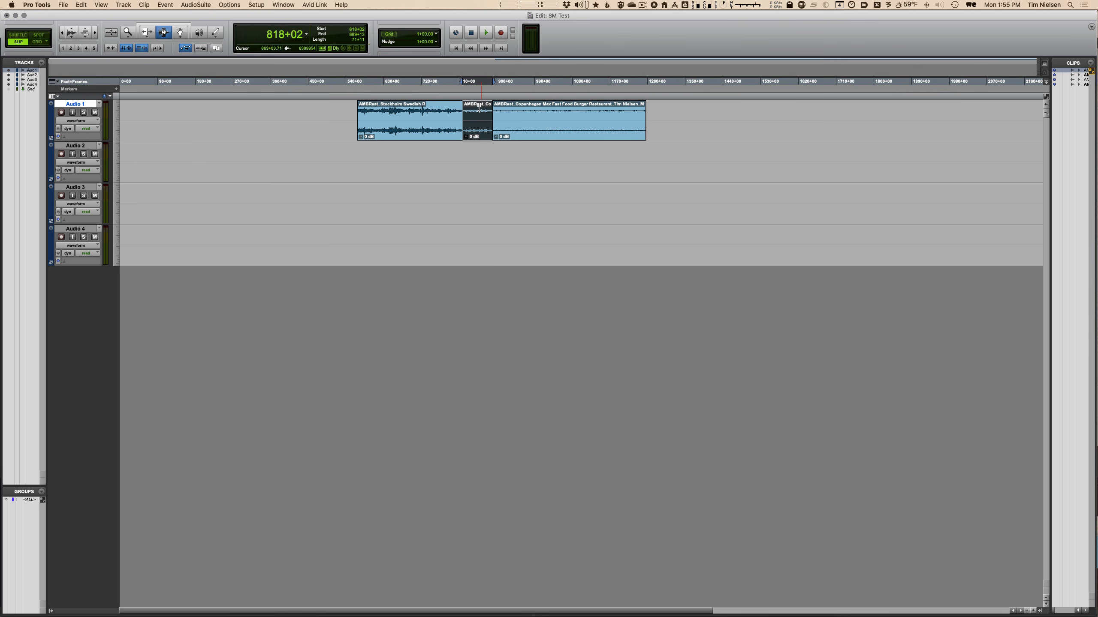
click(484, 126)
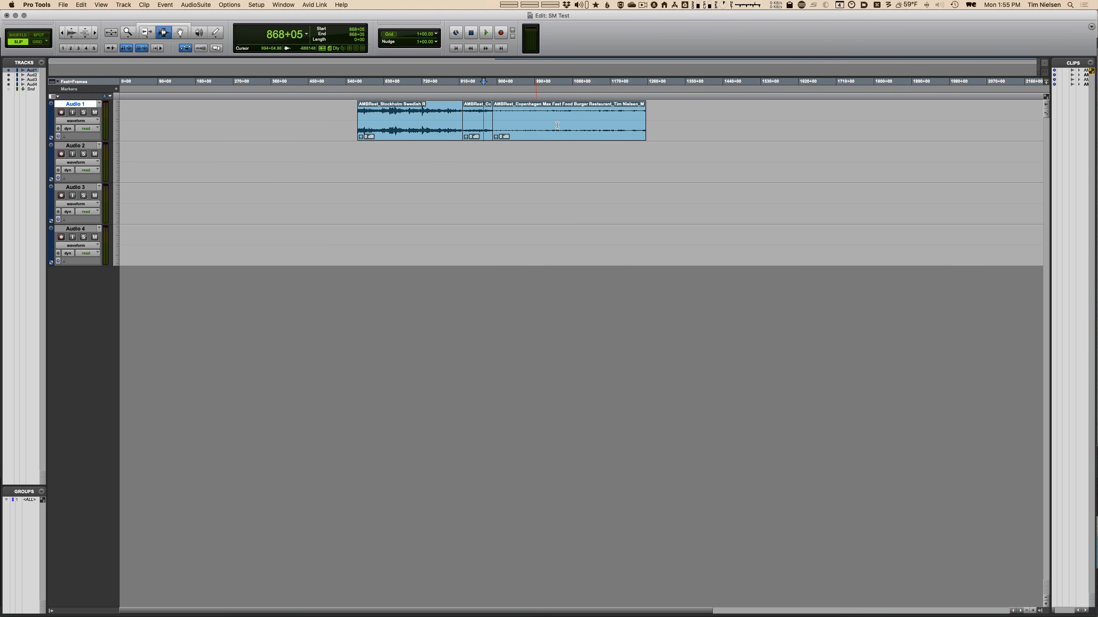
click(648, 122)
key(super+Tab)
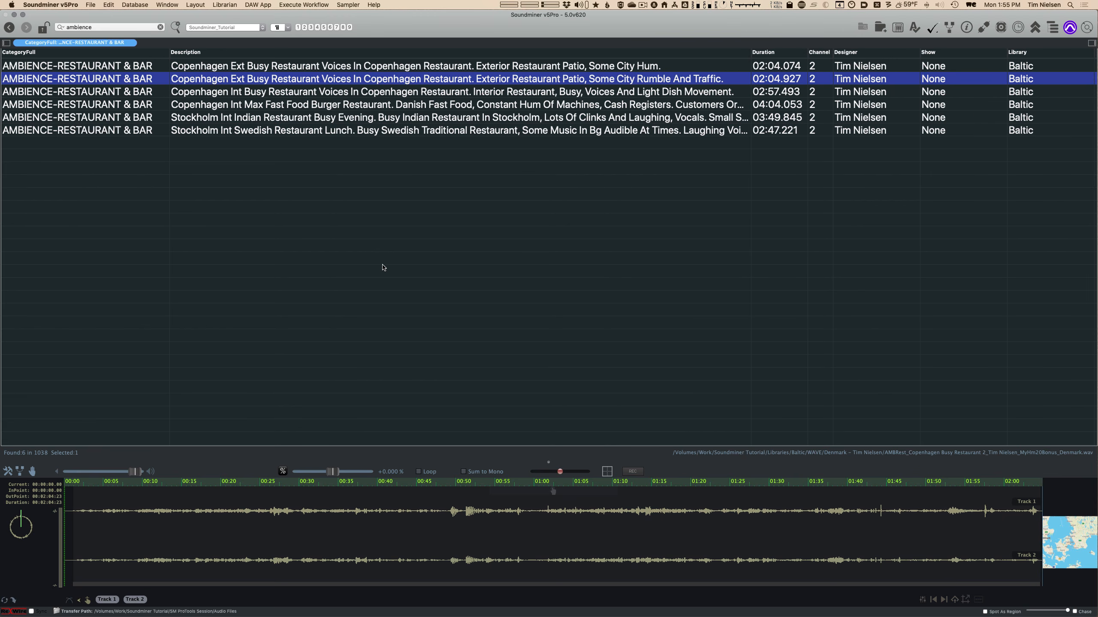
key(s)
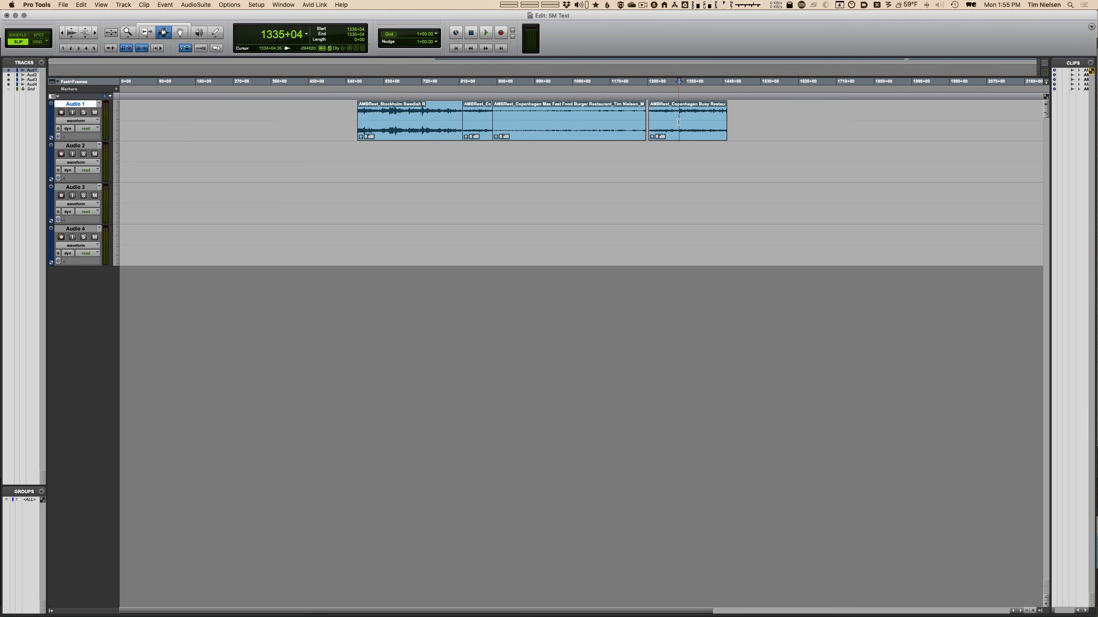
Try to mark a section of about 9 seconds in the Copenhagen Ext city rumble recording in Soundminer, and dismiss the error messages
click(735, 126)
key(super+Tab)
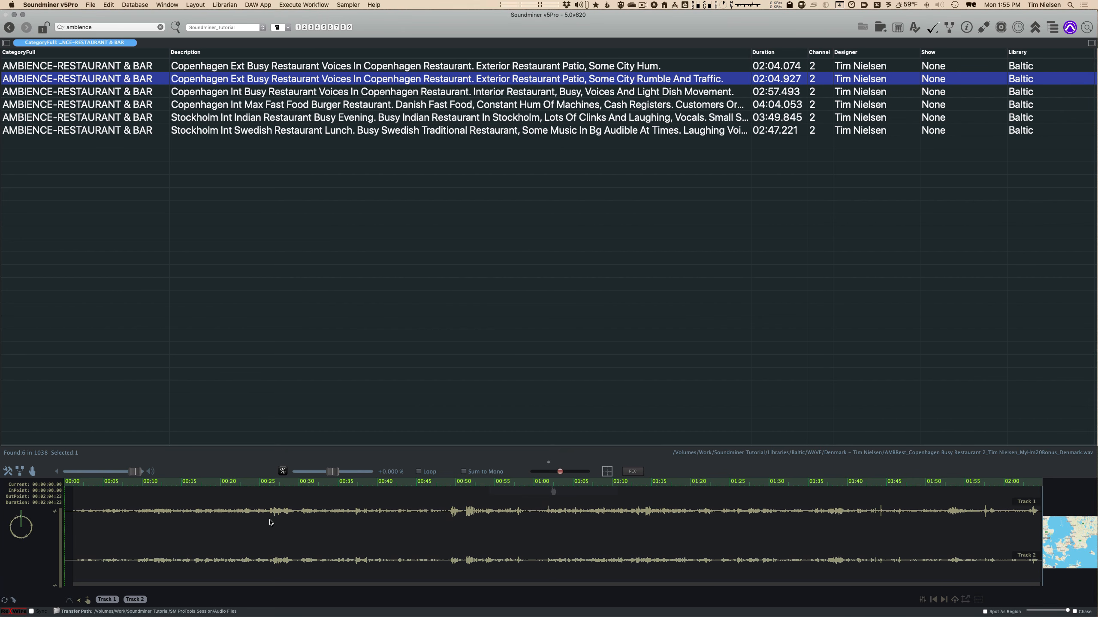
drag(270, 522, 339, 531)
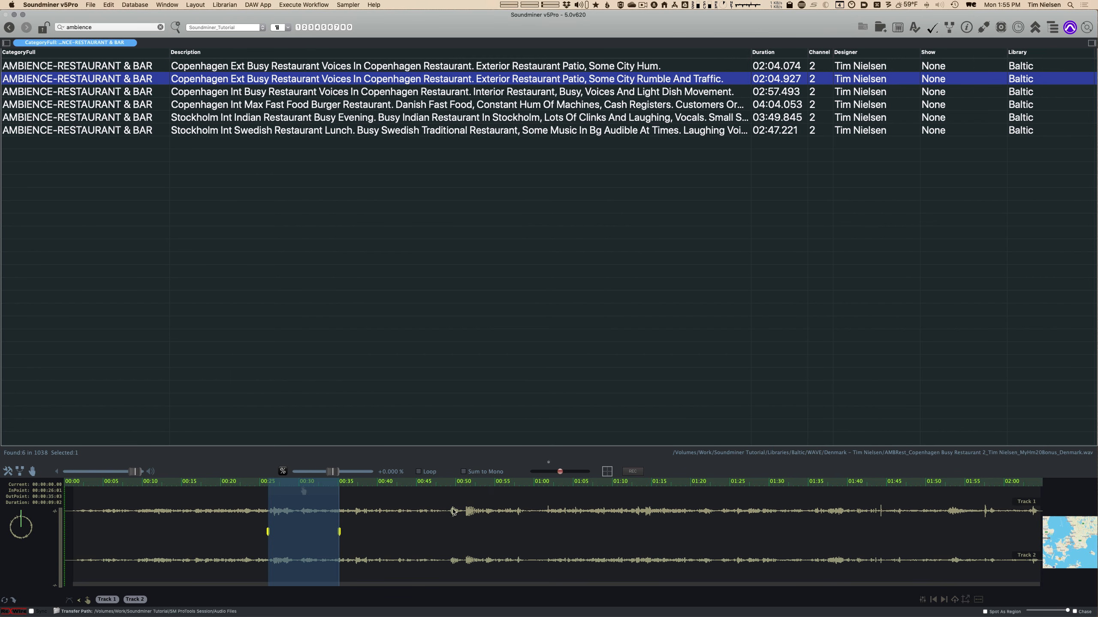
key(Down)
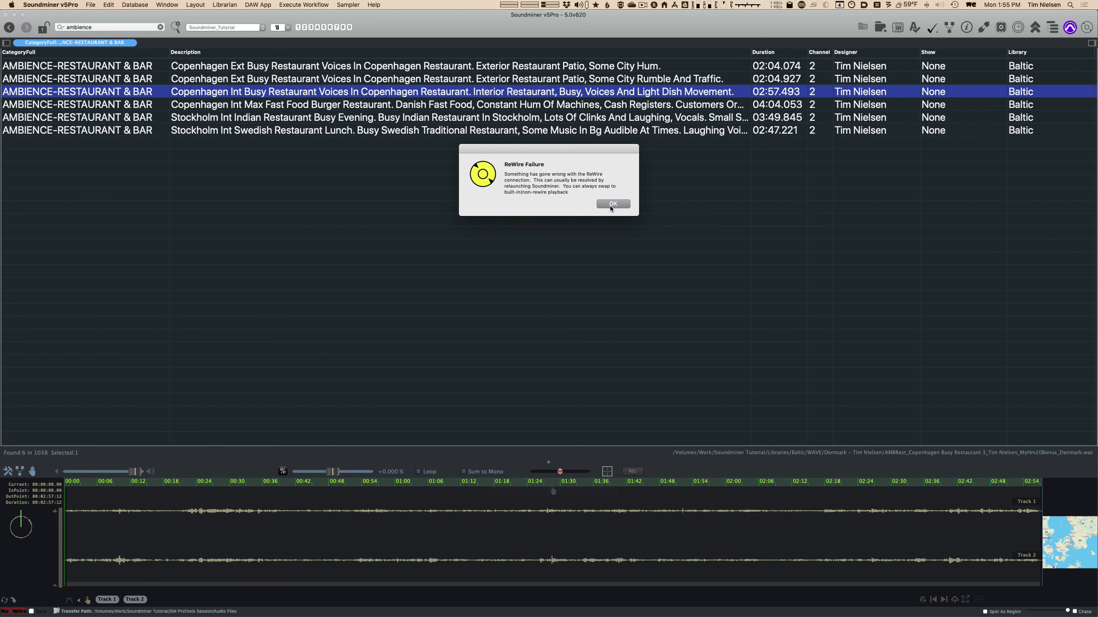
click(610, 207)
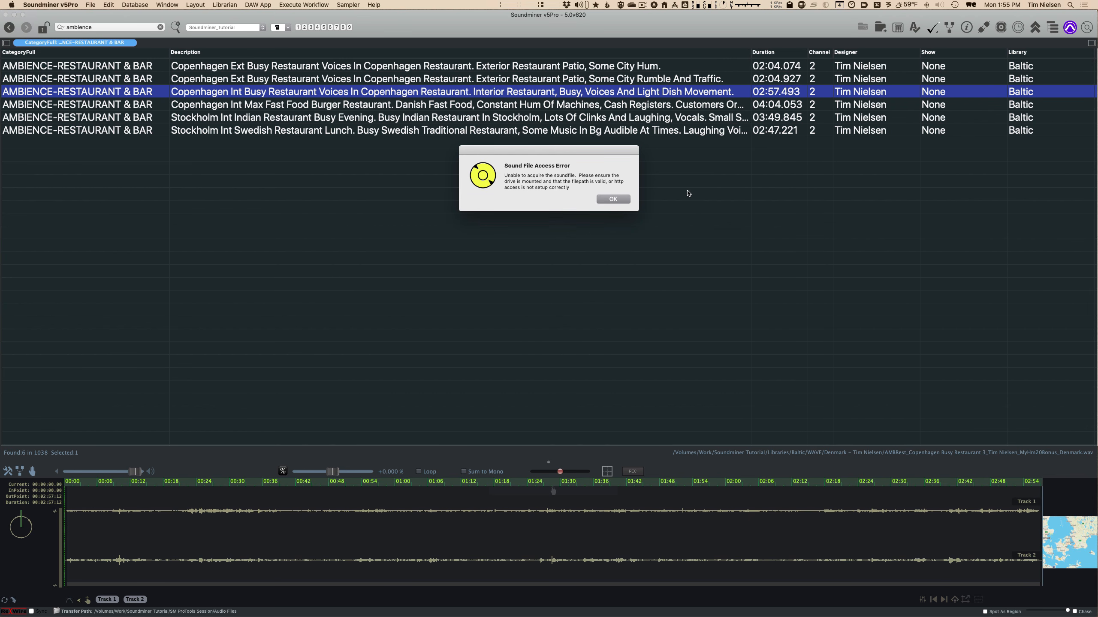
click(616, 200)
Spot a section of about 8 seconds of Soundminer's Stockholm Int Swedish Restaurant Lunch recording onto Audio 1 in Pro Tools at 1588+03
click(530, 131)
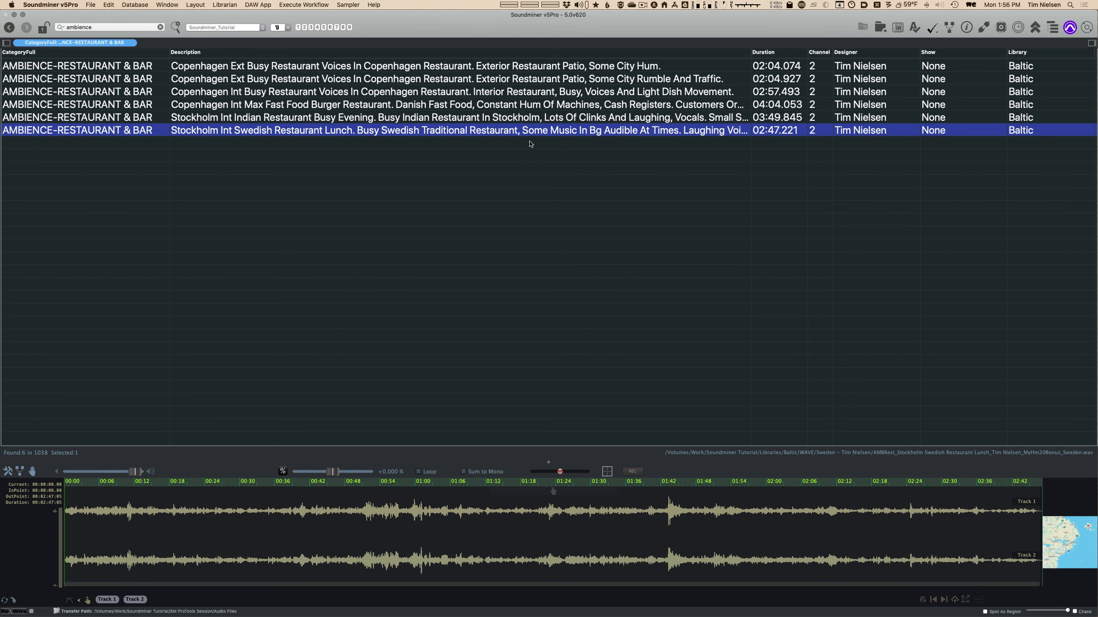
click(317, 515)
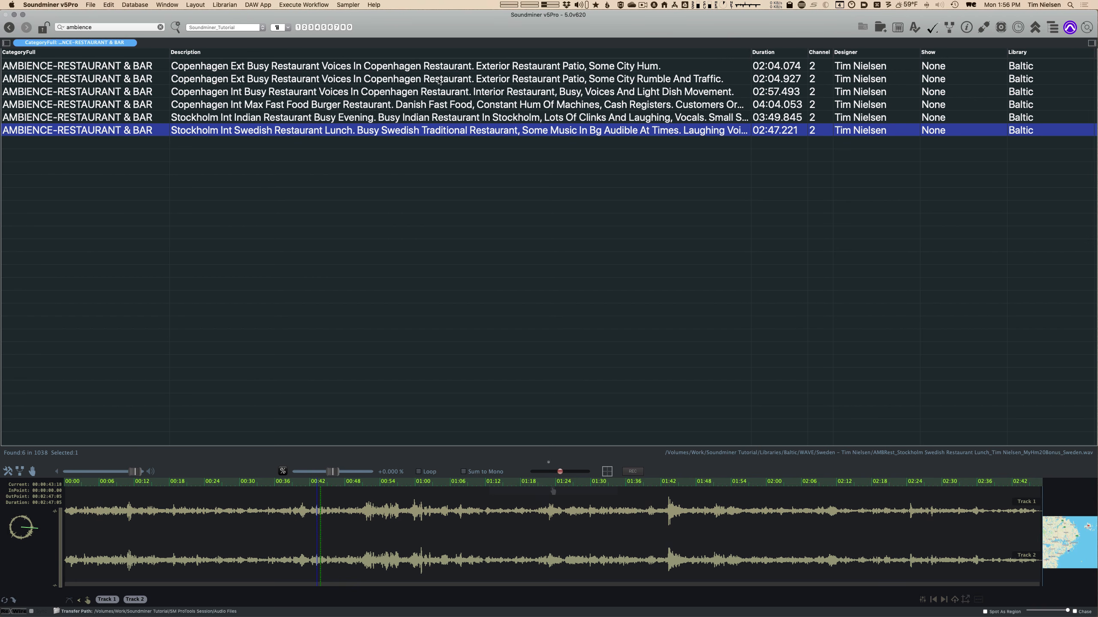
key(super+Tab)
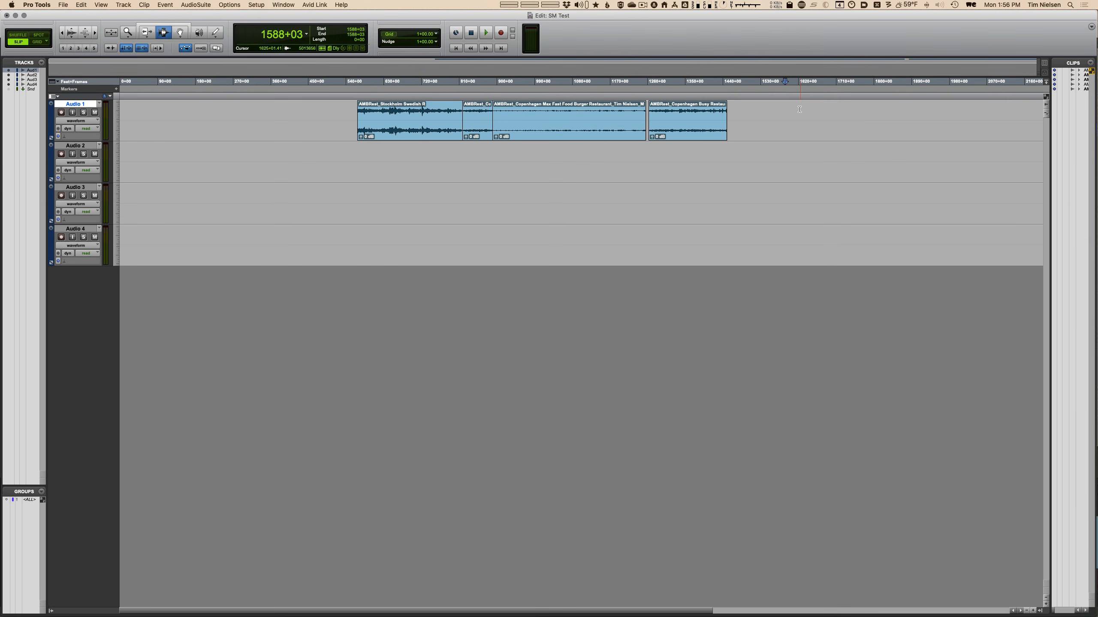
key(super+Tab)
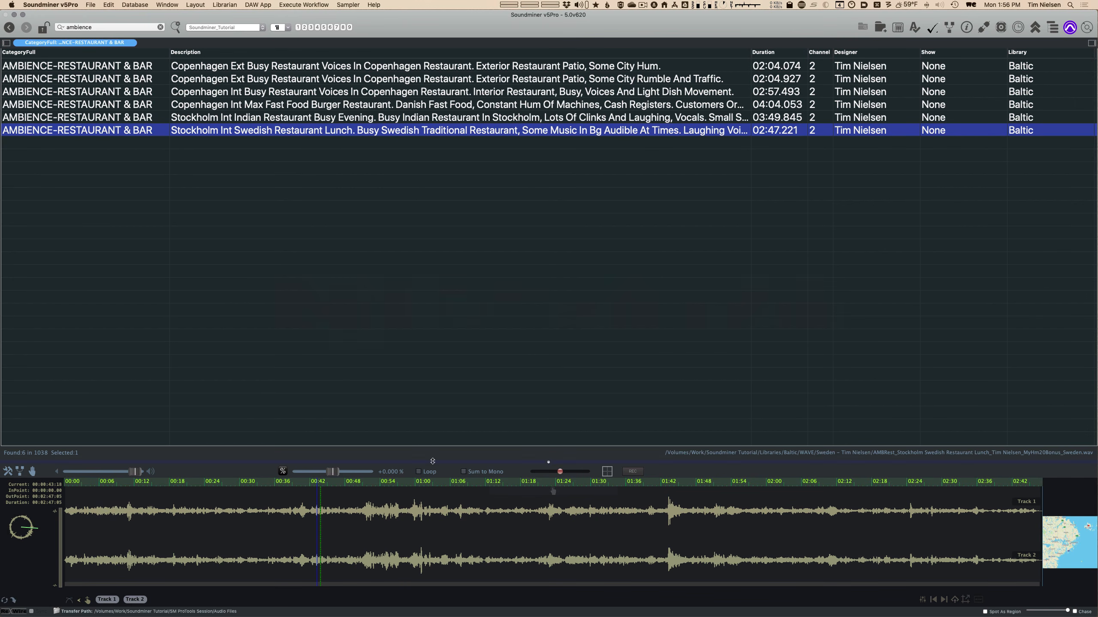
drag(361, 518, 406, 519)
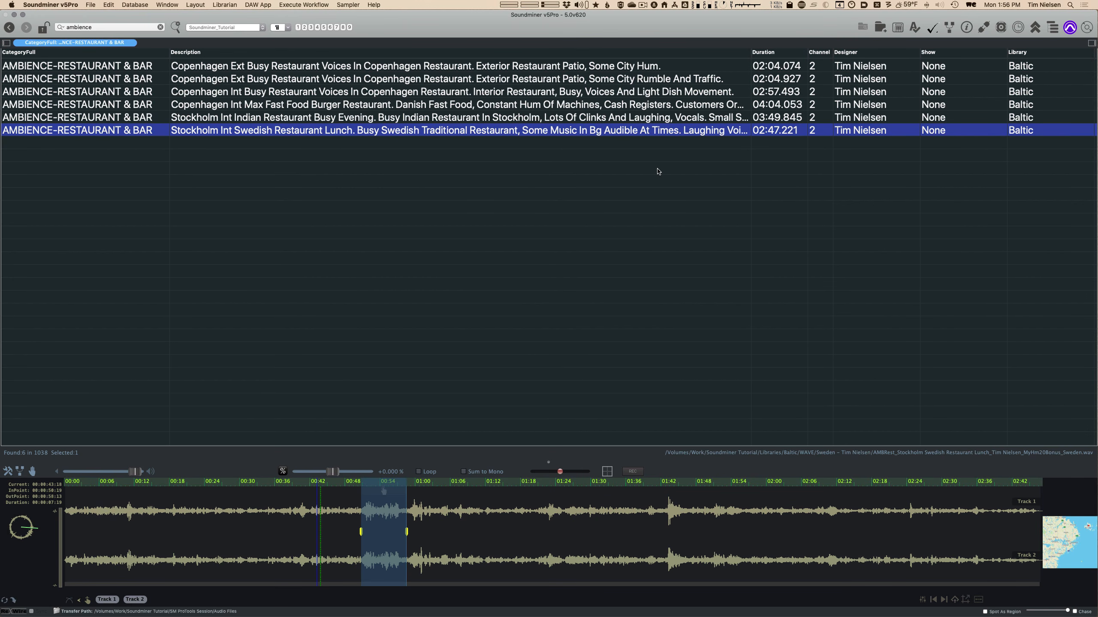
key(super+Tab)
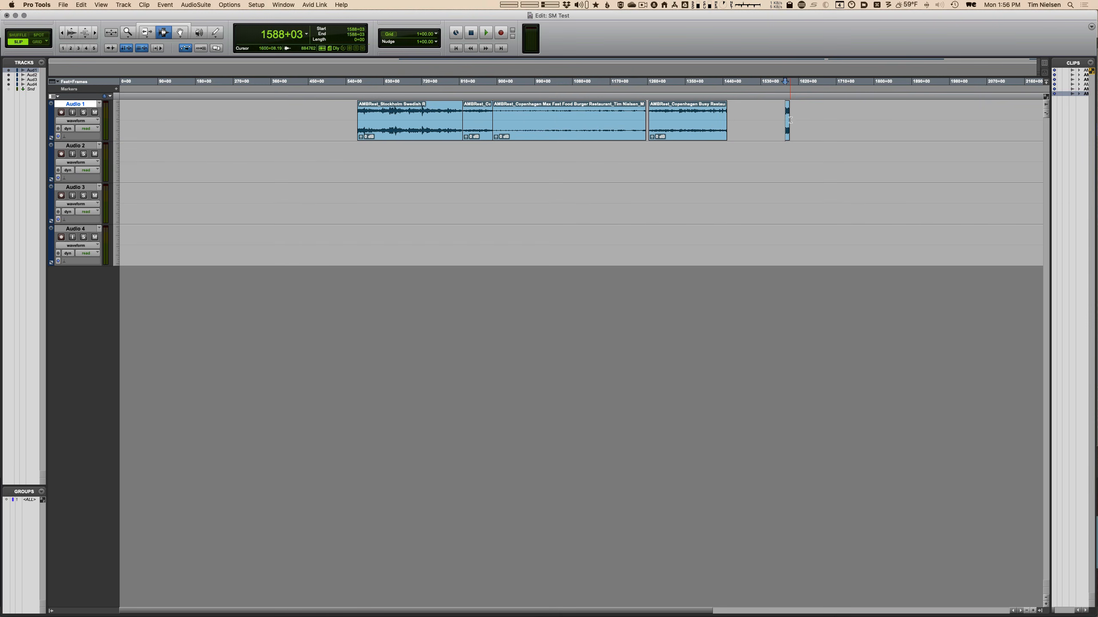
Examine the short Stockholm clip on Audio 1 up close, select it and try to extend it beyond its end
drag(790, 120, 789, 120)
key(super+bracketright)
key(super+bracketright)
key(super+bracketright)
key(super+bracketright)
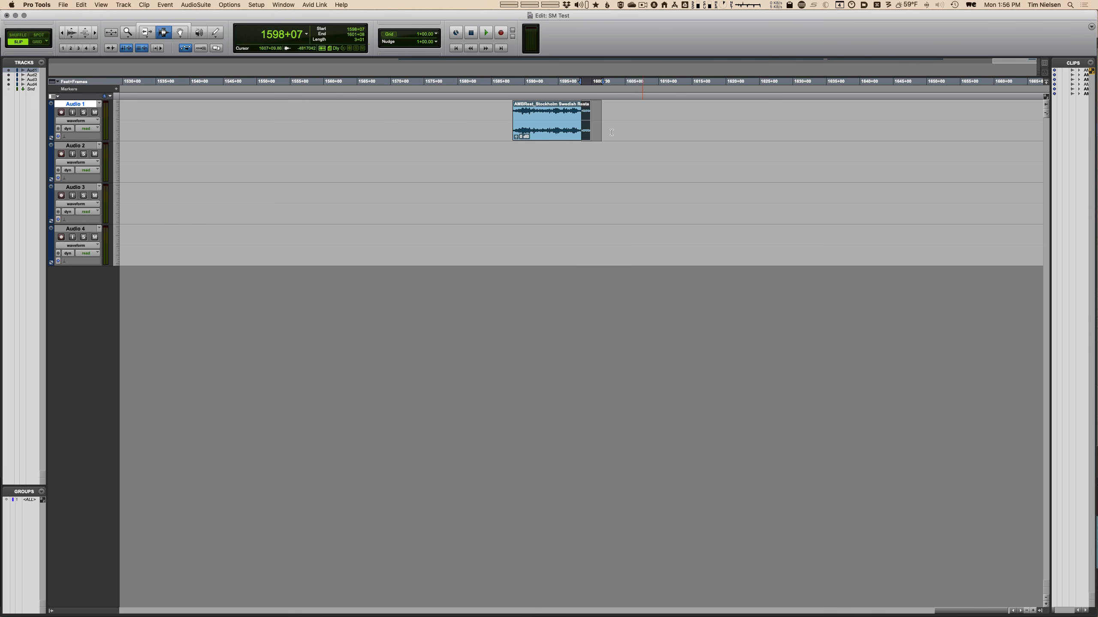
click(567, 123)
double_click(561, 105)
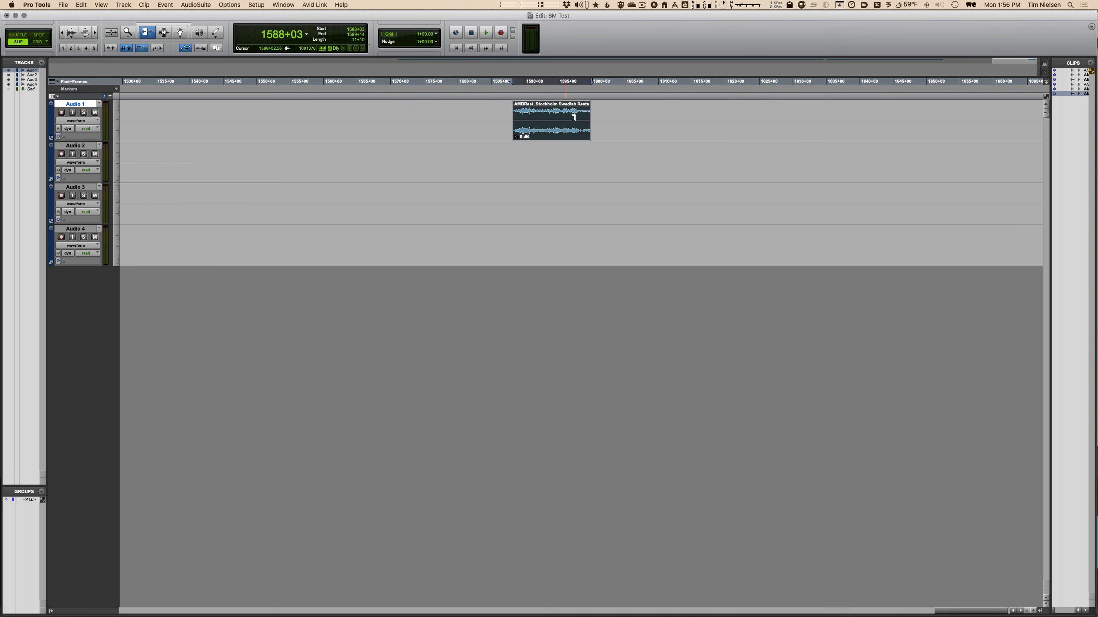
key(F7)
Enable Spot As Region in Soundminer and spot about 6 seconds of the Copenhagen Ext city hum recording onto Audio 1 at 1607+12
key(super+Tab)
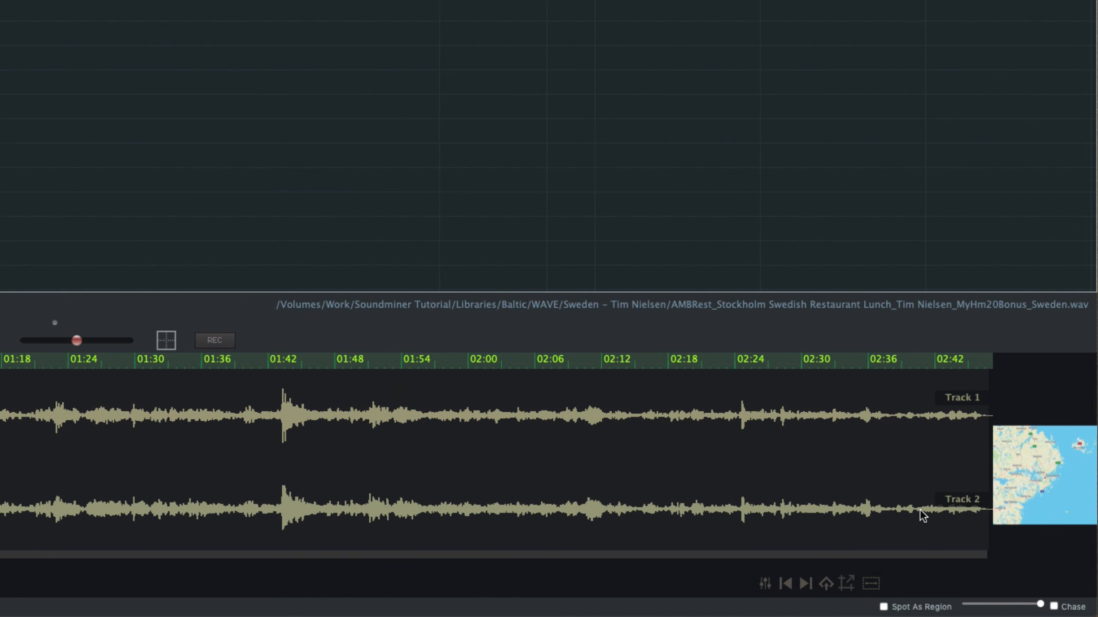
click(884, 607)
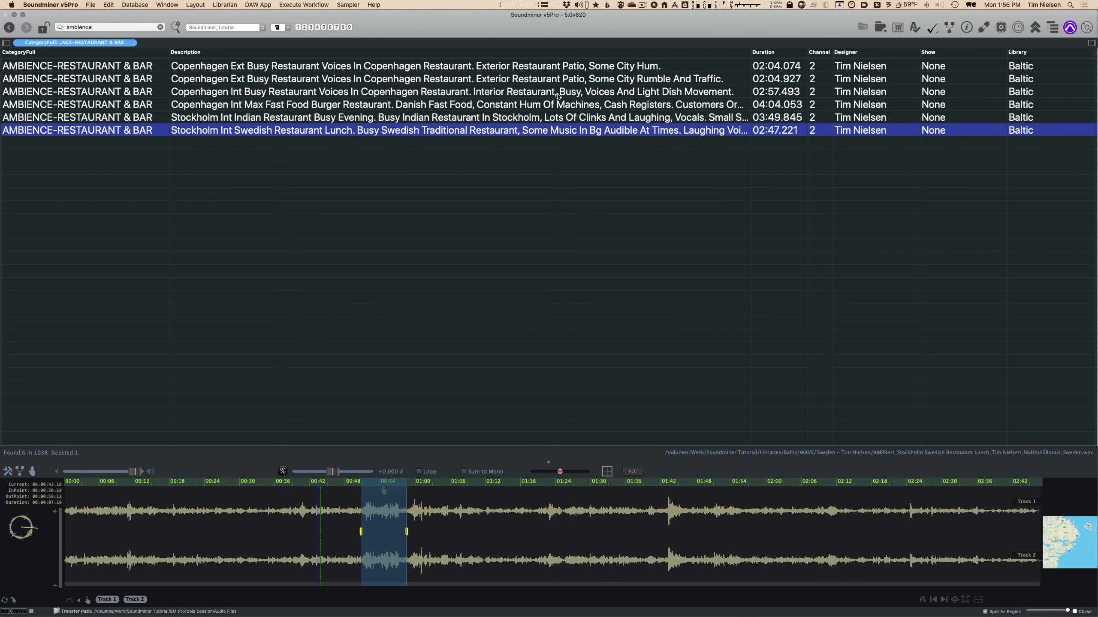
click(555, 65)
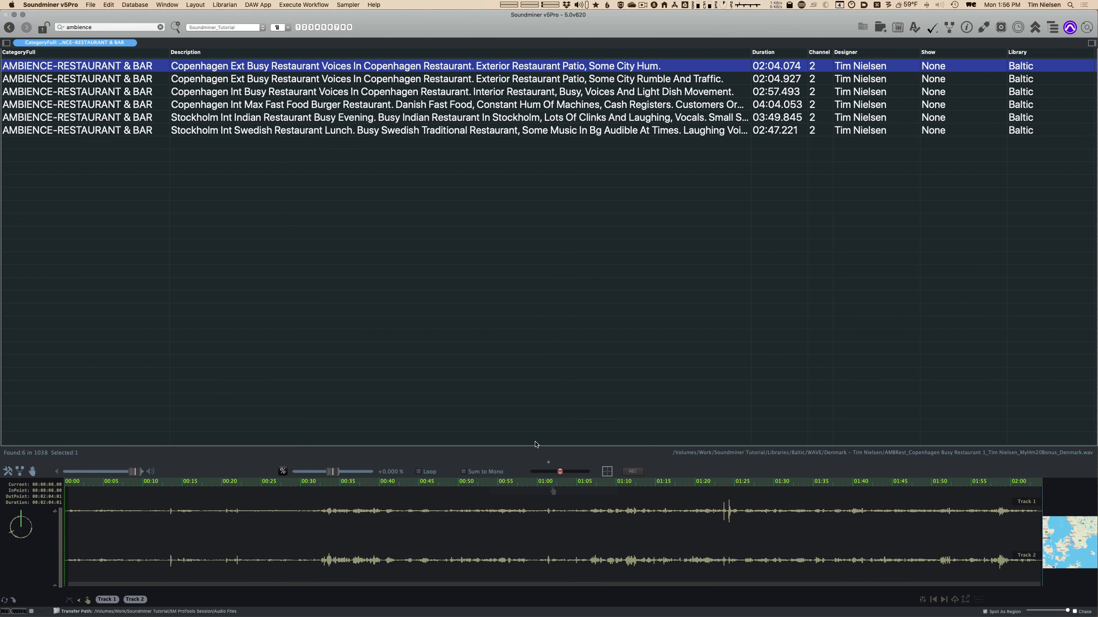
drag(320, 515, 372, 522)
key(super+Tab)
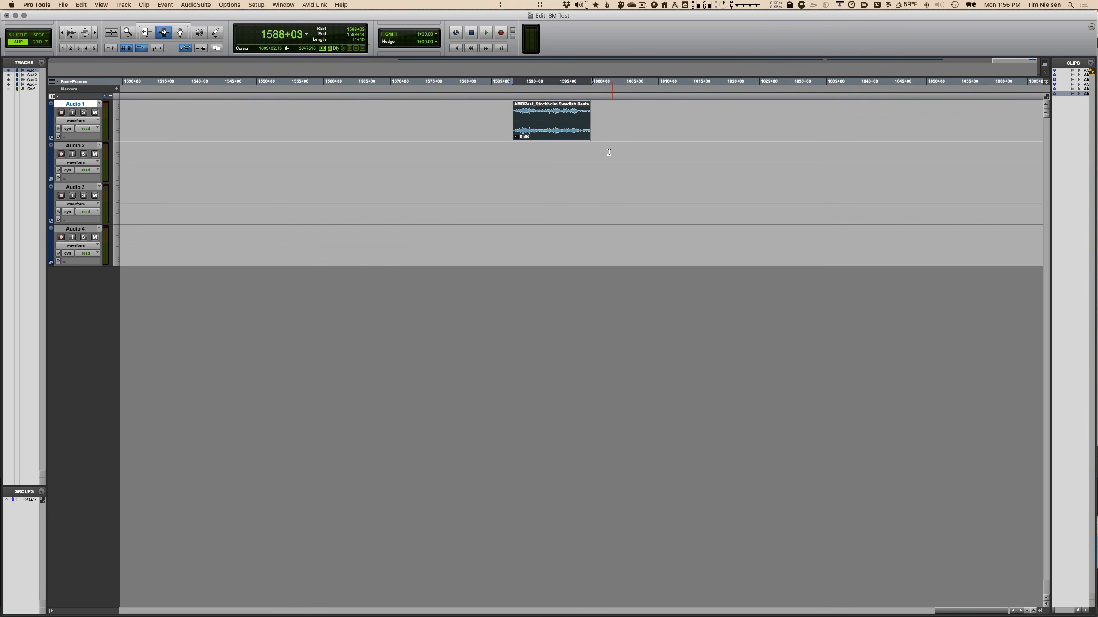
key(super+Tab)
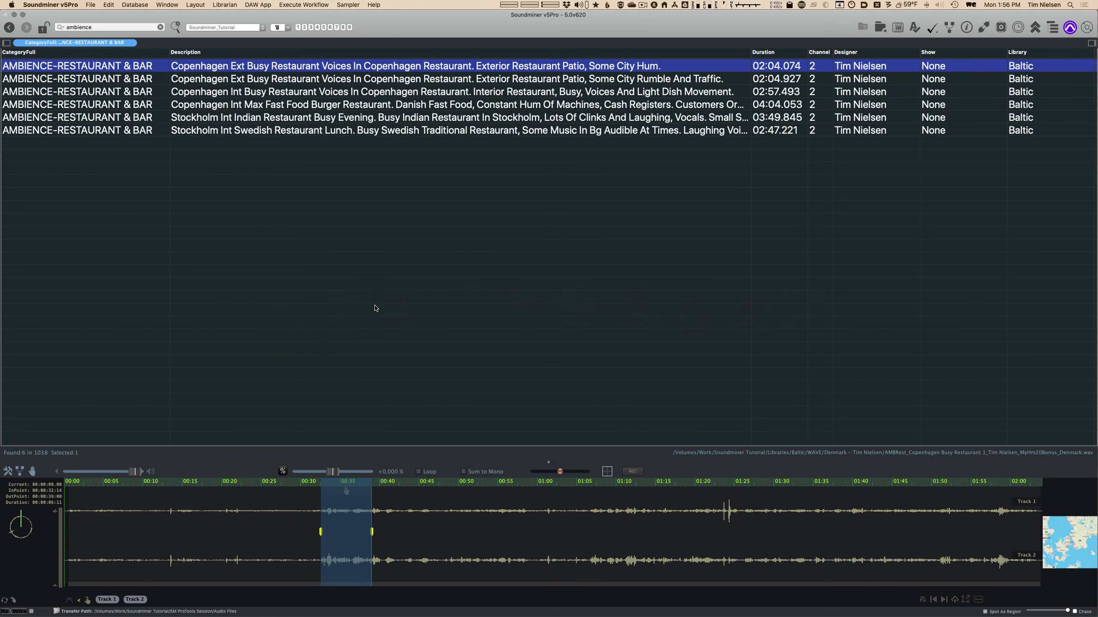
key(s)
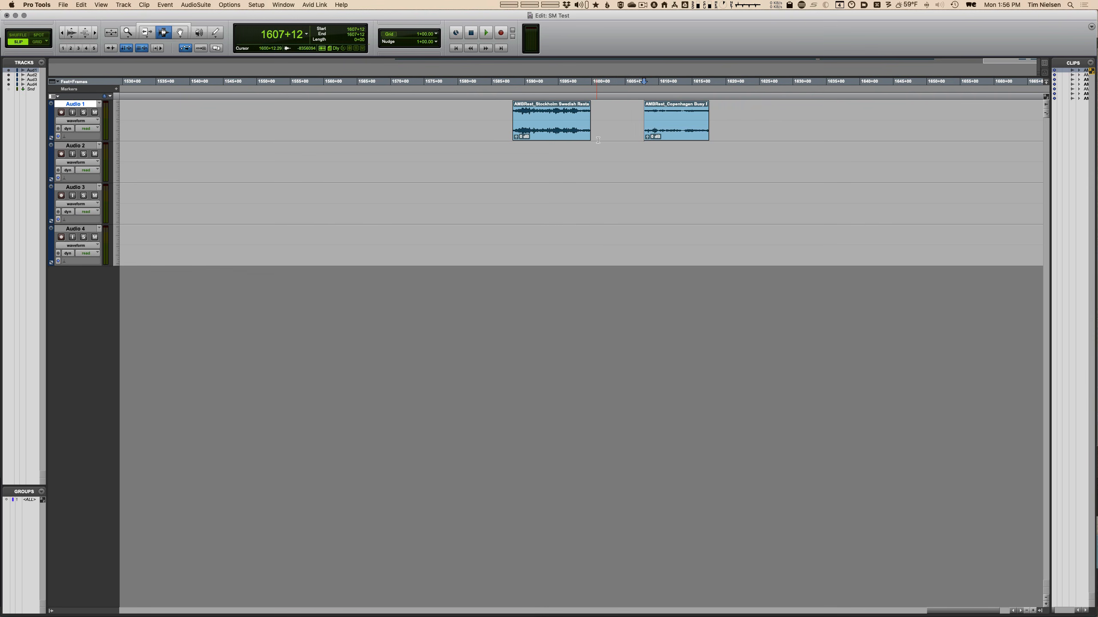
Extend both ends of the newly spotted Copenhagen clip so it starts at about 1604+06 and spans about 54+11
click(700, 119)
key(F6)
drag(702, 119, 621, 120)
key(F8)
key(super+Tab)
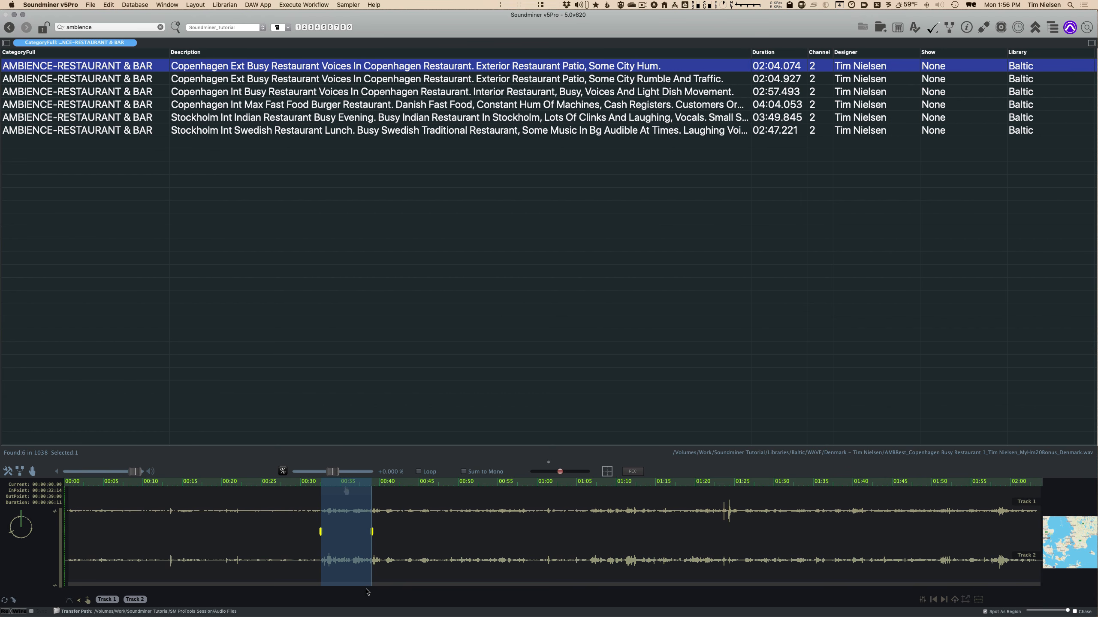
key(super+Tab)
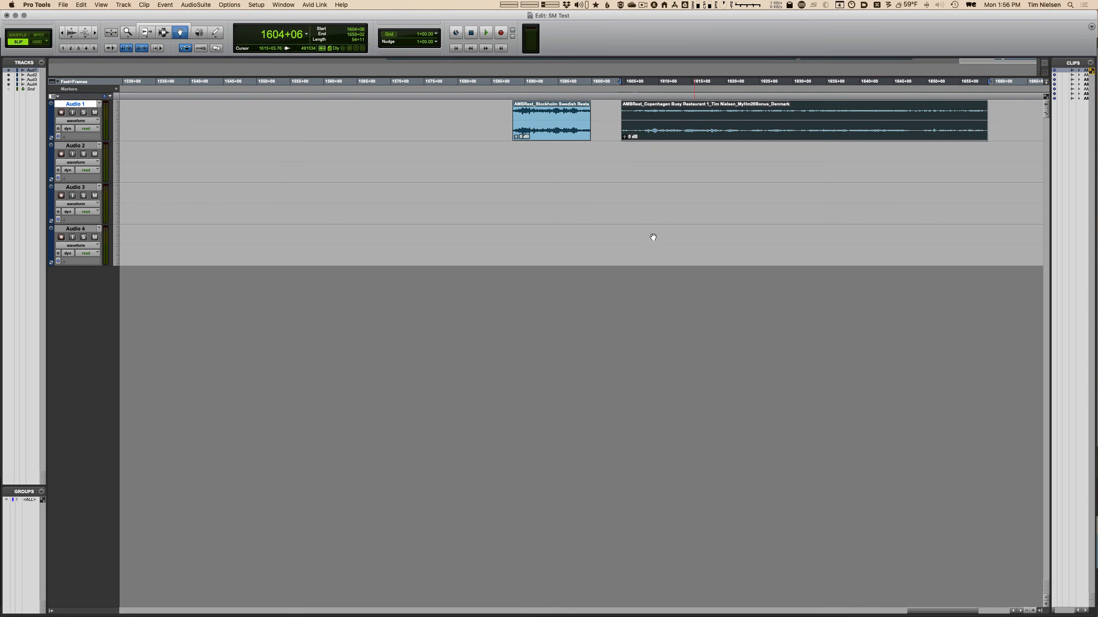
Select an empty range on Audio 1 from 1463+04 to 1541+01, before the short Stockholm clip
key(F7)
click(453, 125)
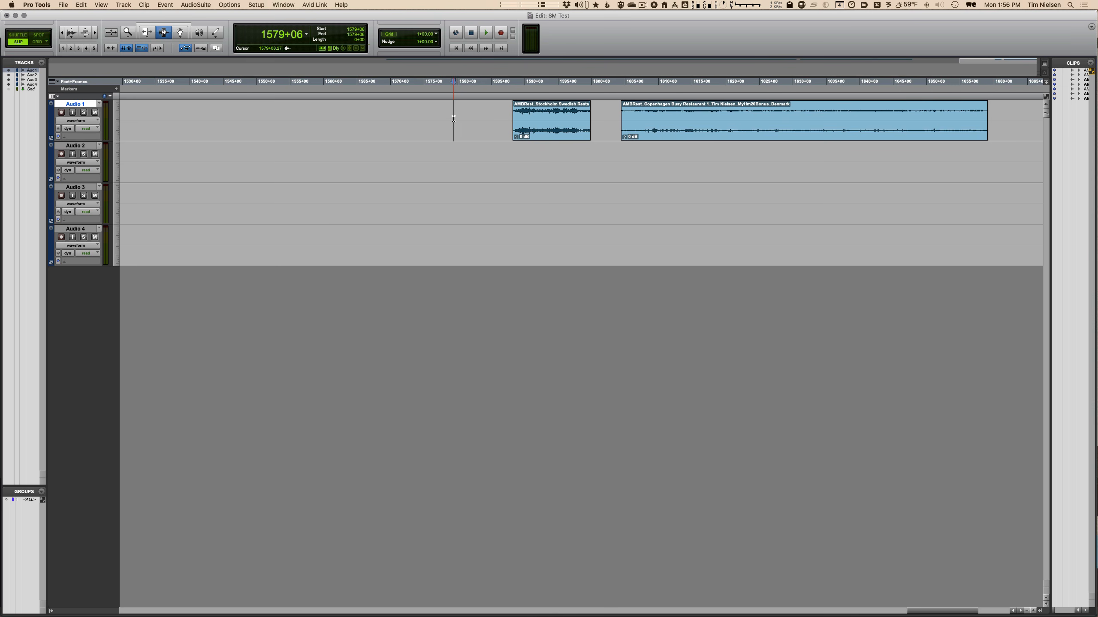
key(super+bracketleft)
drag(468, 127, 533, 128)
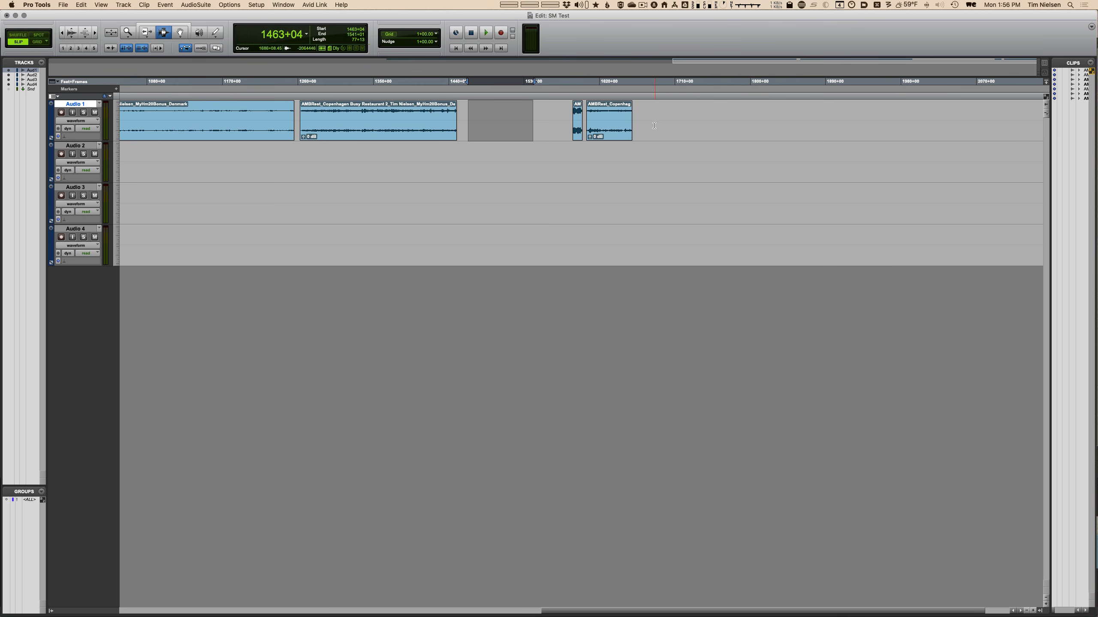
Spot a section of about 50 seconds of Soundminer's Copenhagen Ext city hum recording into the selected Pro Tools range on Audio 1
key(super+Tab)
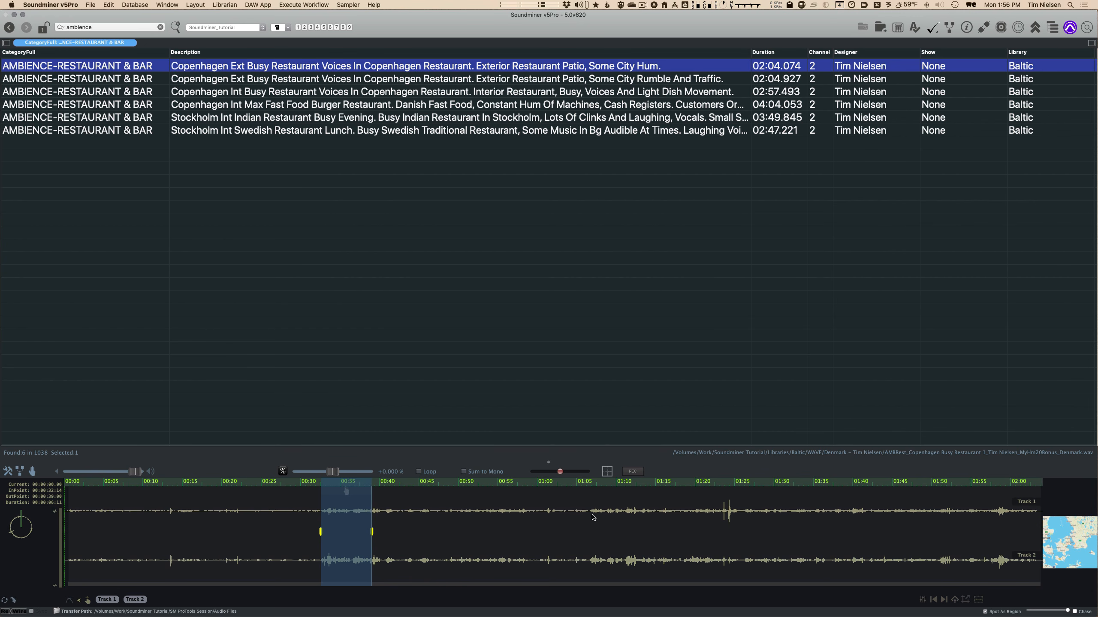
drag(590, 515, 984, 515)
key(super+Tab)
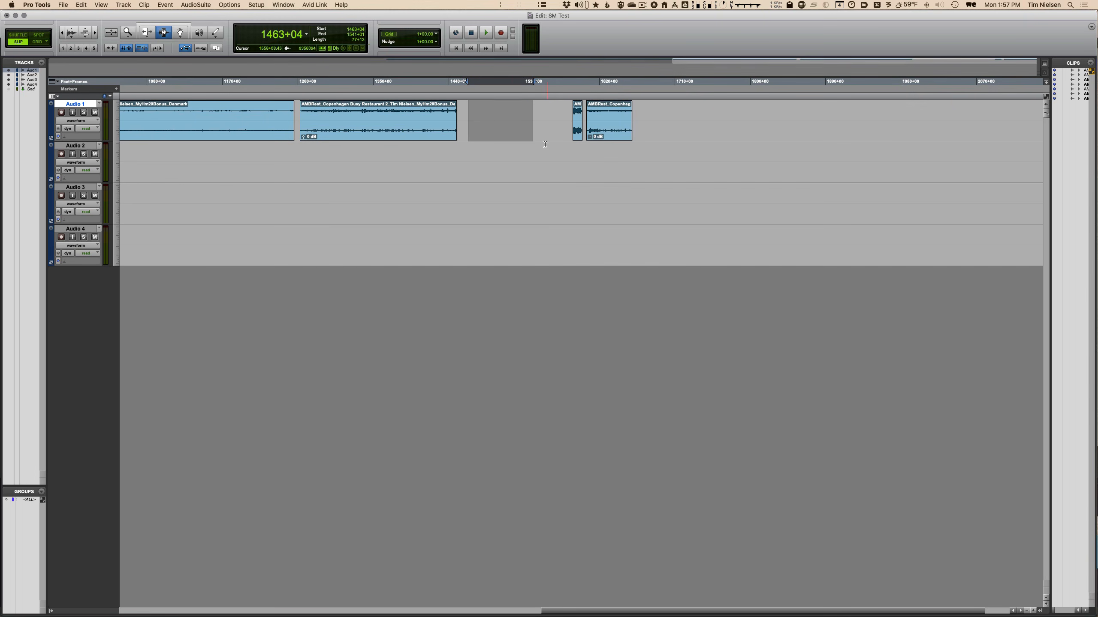
key(super+Tab)
key(s)
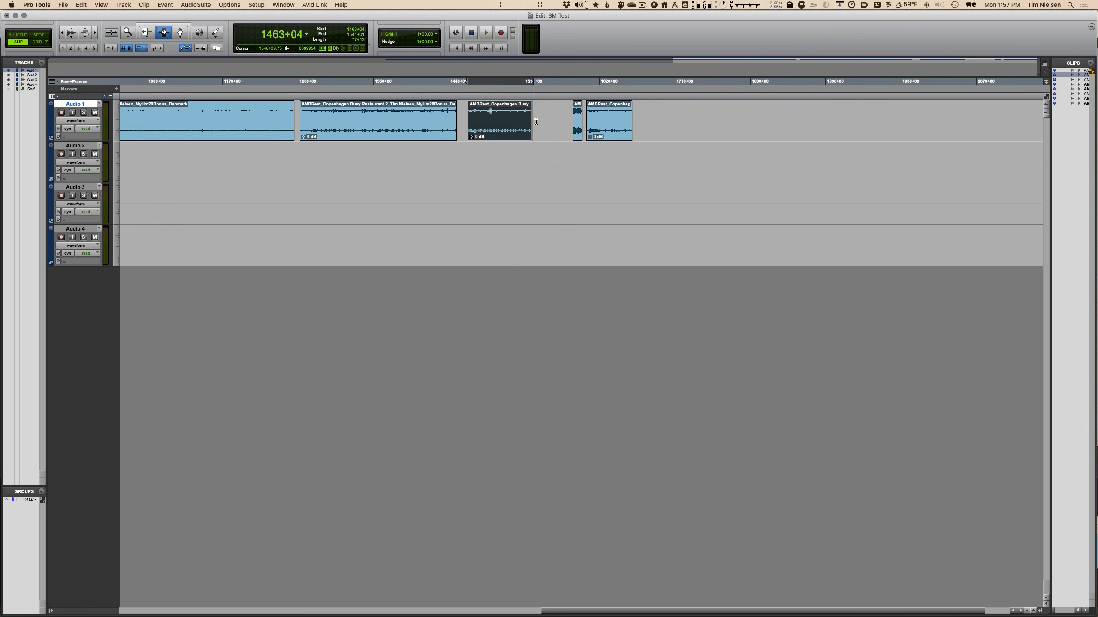
key(super+bracketright)
key(super+bracketright)
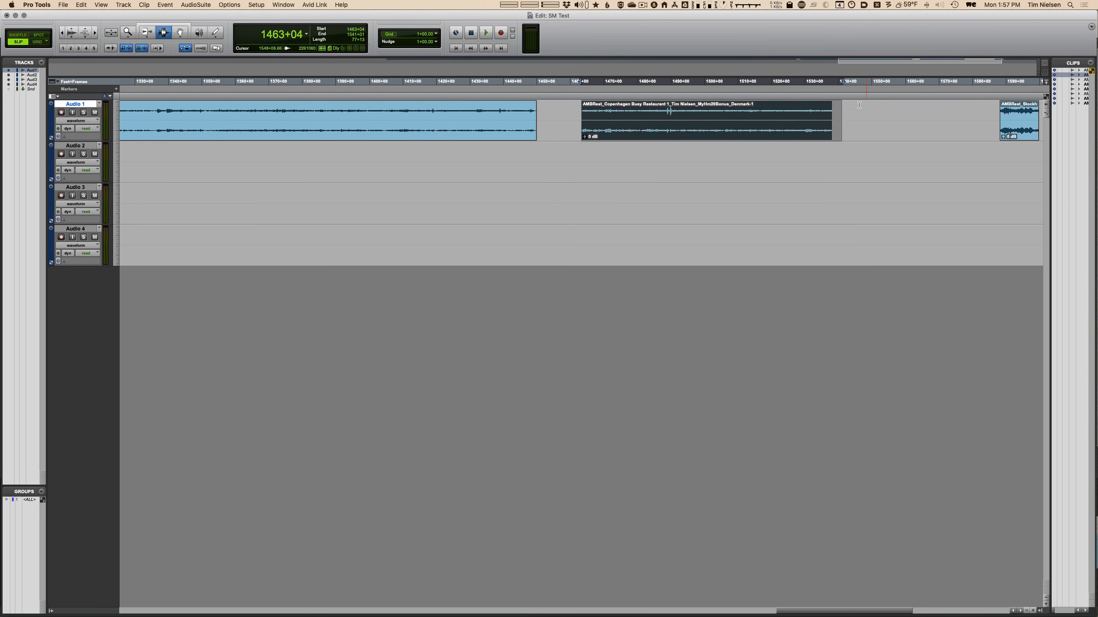
key(super+Tab)
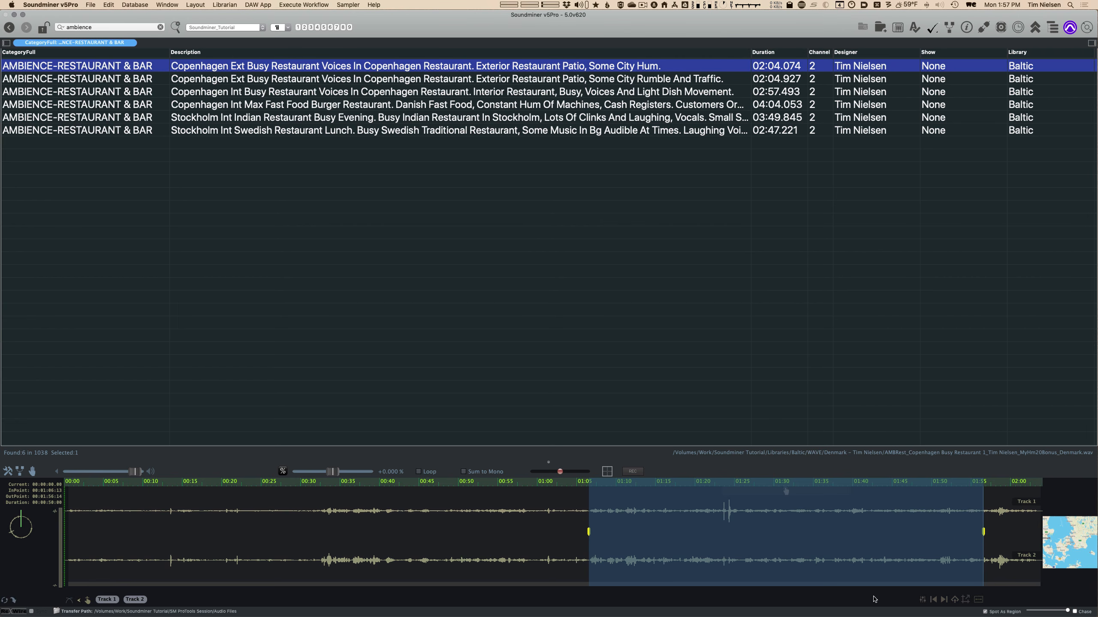
key(super+Tab)
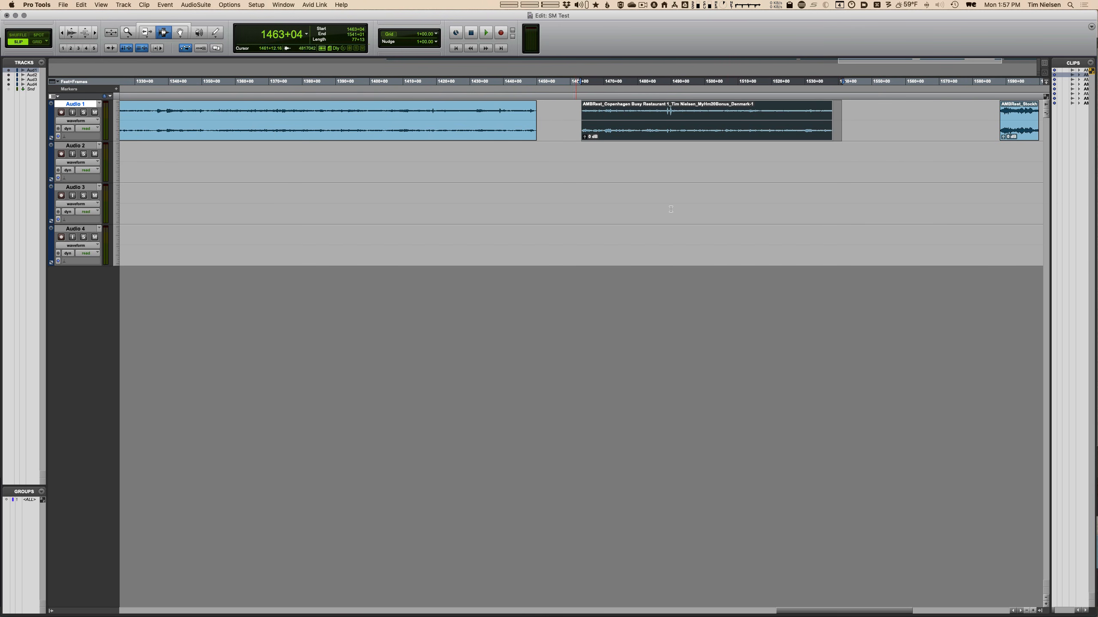
Place the Pro Tools insertion point at 1547+08 on Audio 1, and search the Soundminer database for germany
click(872, 120)
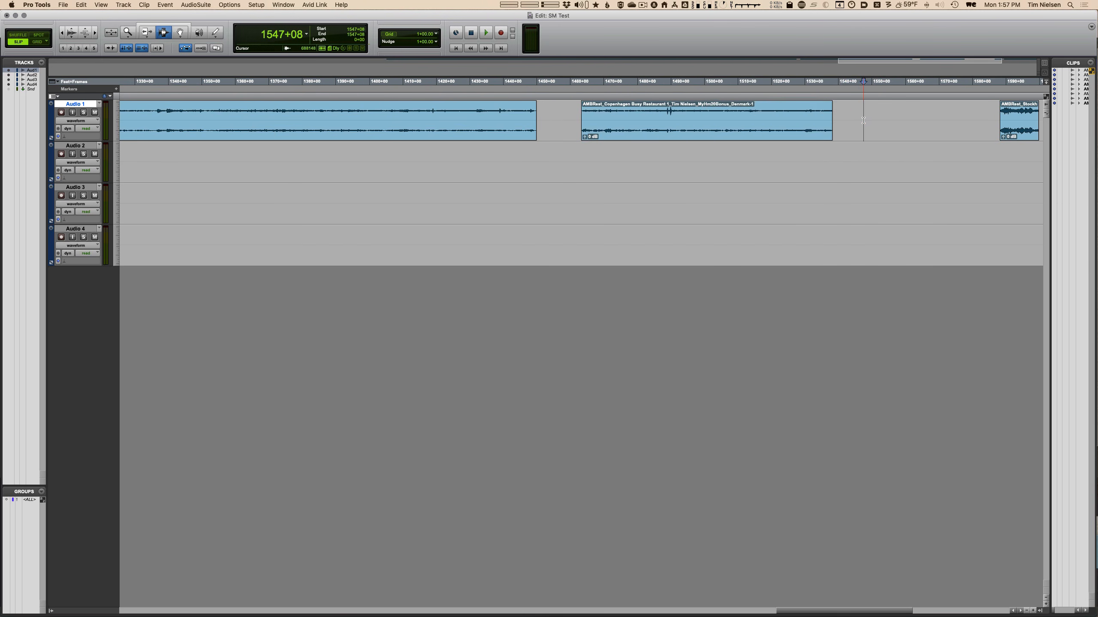
key(super+bracketleft)
key(super+bracketleft)
key(super+Tab)
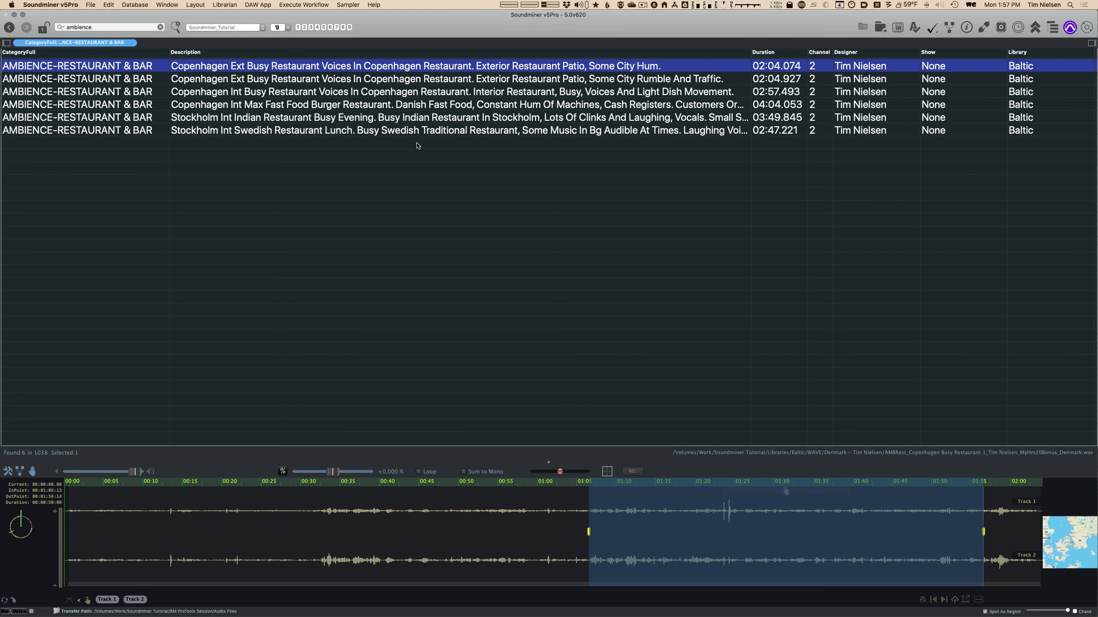
key(super+f)
text(germany)
key(Return)
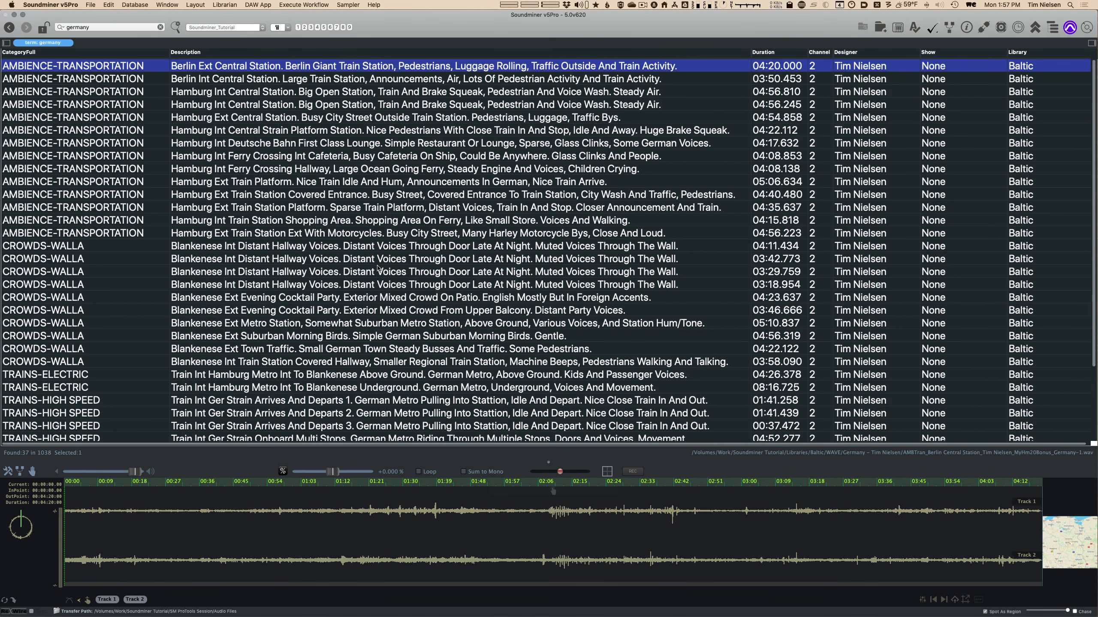
Select the ten consecutive CROWDS-WALLA Blankenese recordings, from the first Distant Hallway Voices file through the Int Train Station Covered Hallway file
click(331, 207)
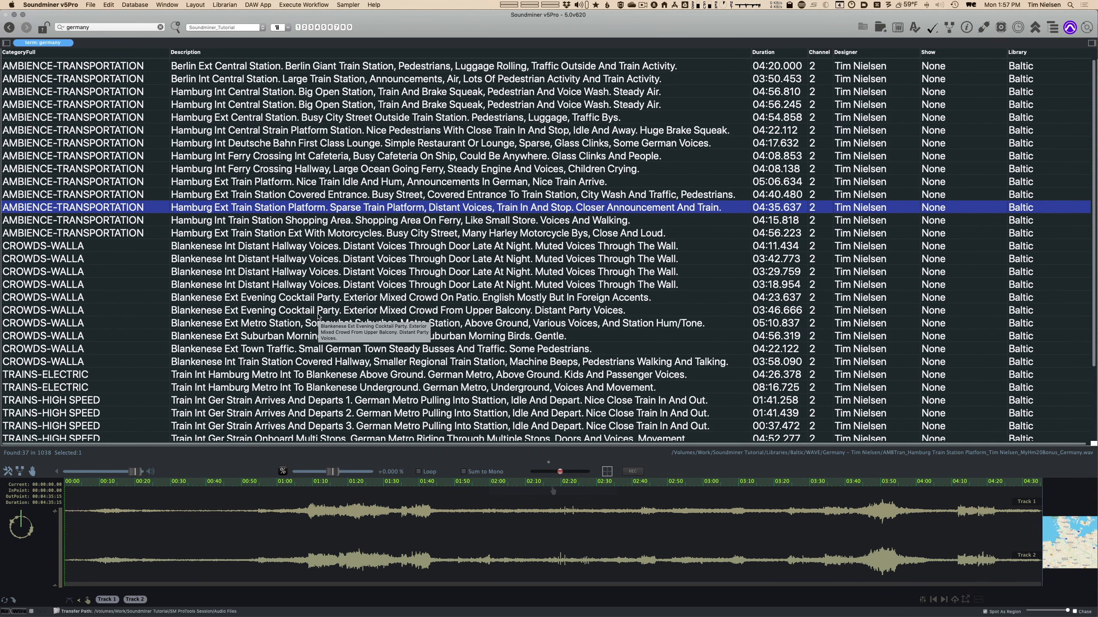
click(290, 245)
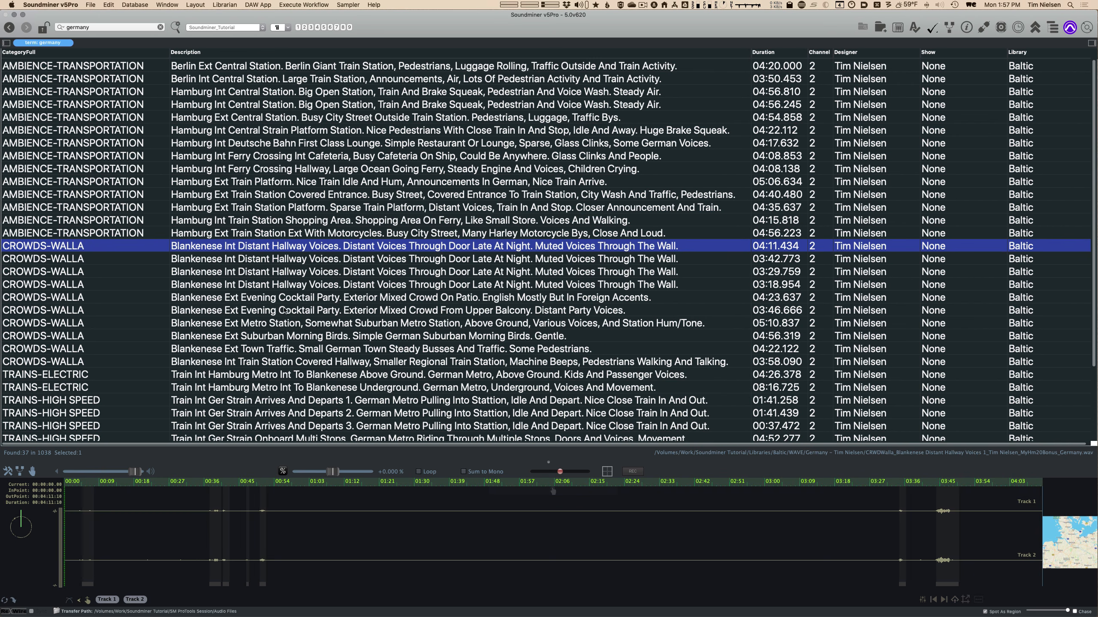
shift+click(273, 367)
Place the Pro Tools insertion point at 1701+14 on Audio 1, after the last clip, and transfer the selected Soundminer recordings into the session's clip list
key(super+Tab)
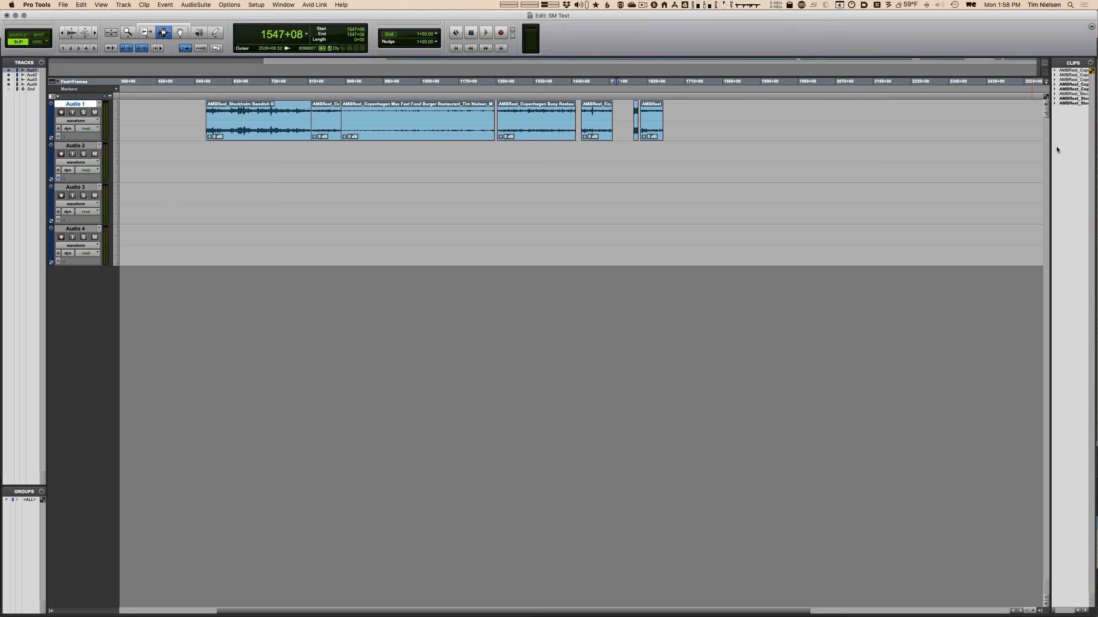
click(679, 126)
key(super+Tab)
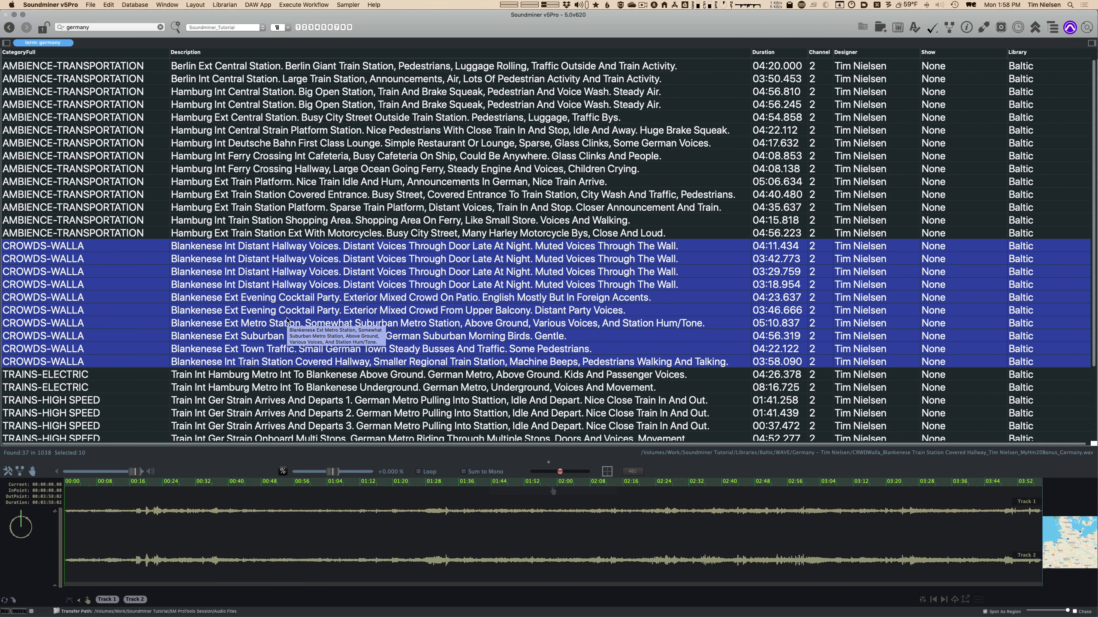
key(super+t)
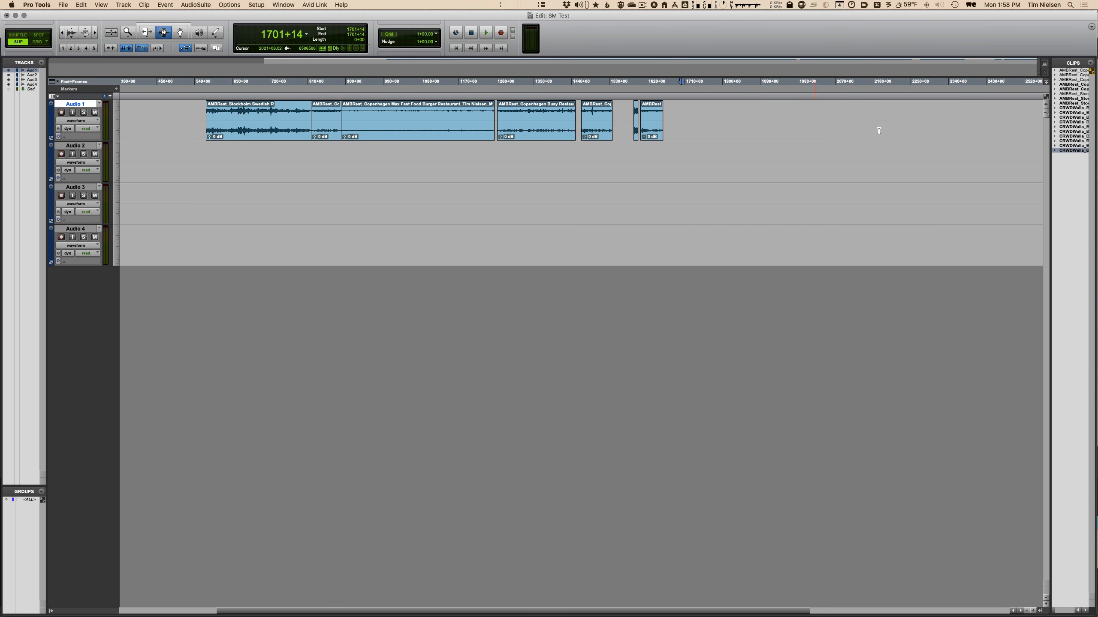
drag(1074, 117, 964, 124)
drag(1056, 145, 805, 204)
Switch back to Soundminer, choose Pro Tools as the DAW application again, and match both attributes and path to the SM Test session
key(super+Tab)
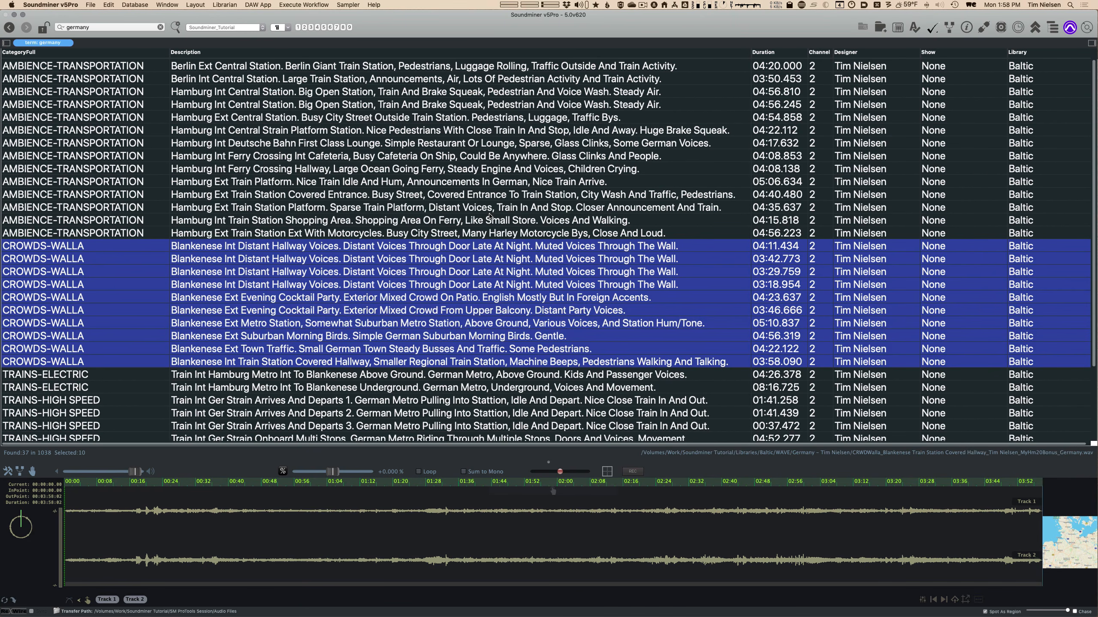
click(491, 219)
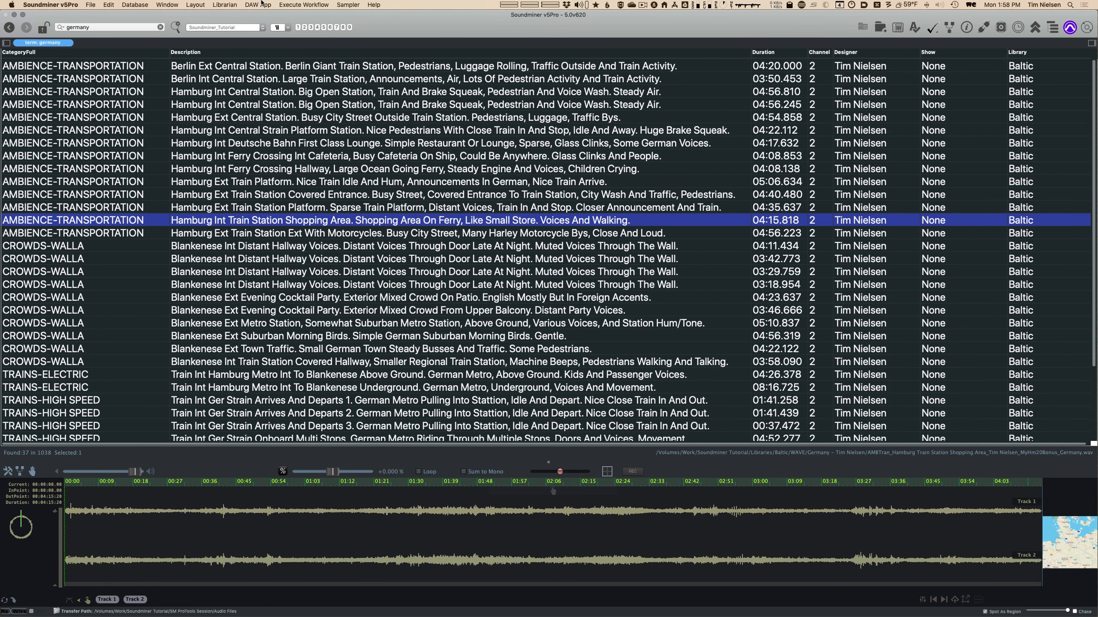
click(260, 5)
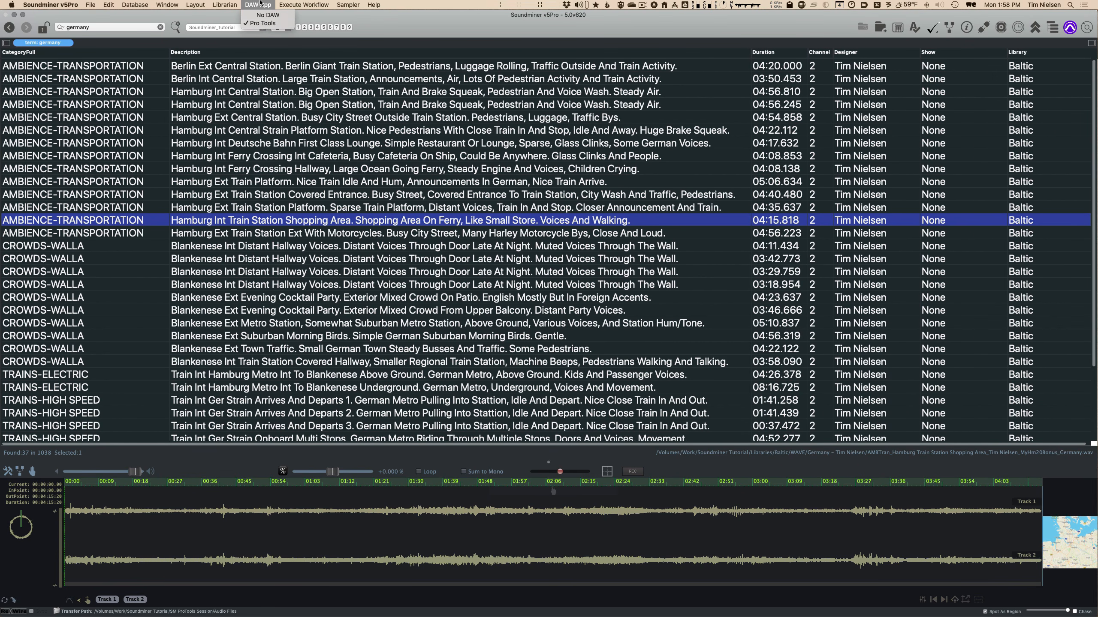
click(275, 23)
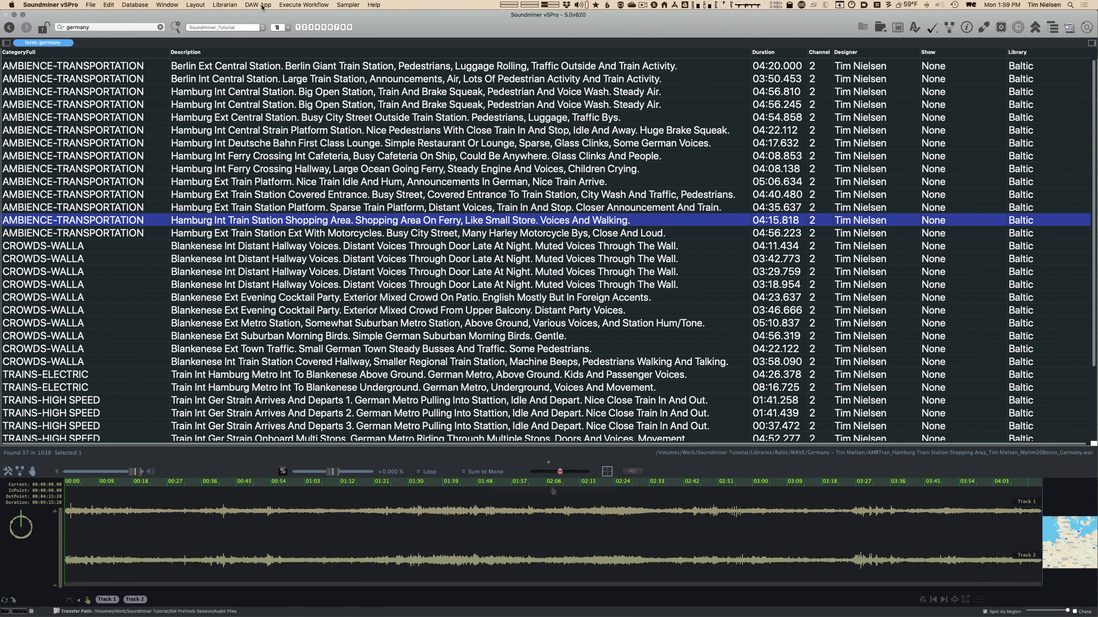
click(261, 5)
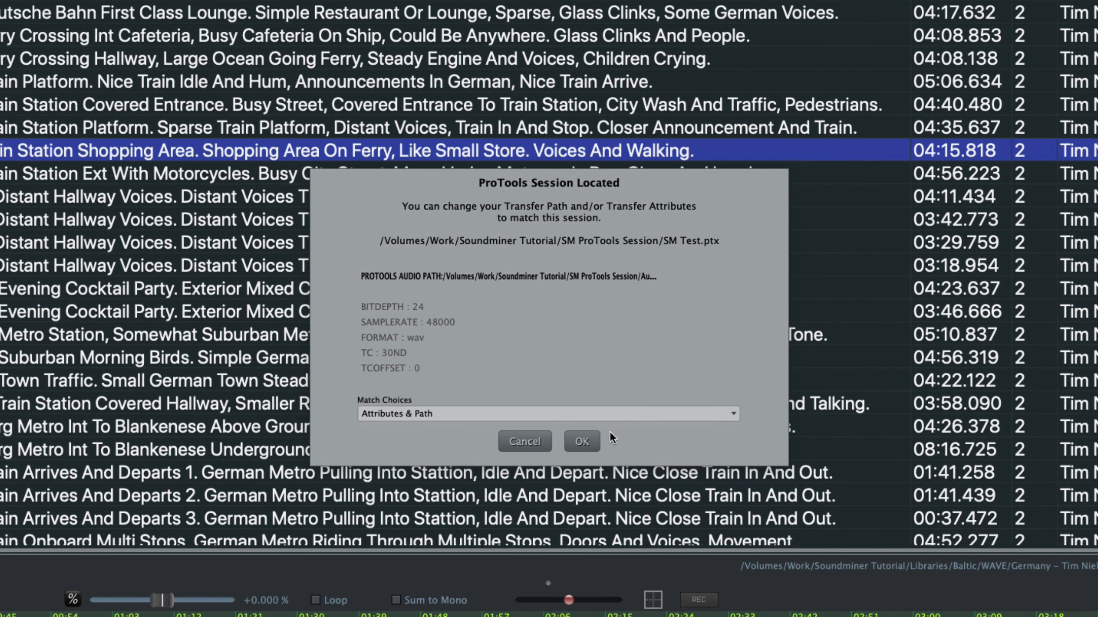
click(583, 443)
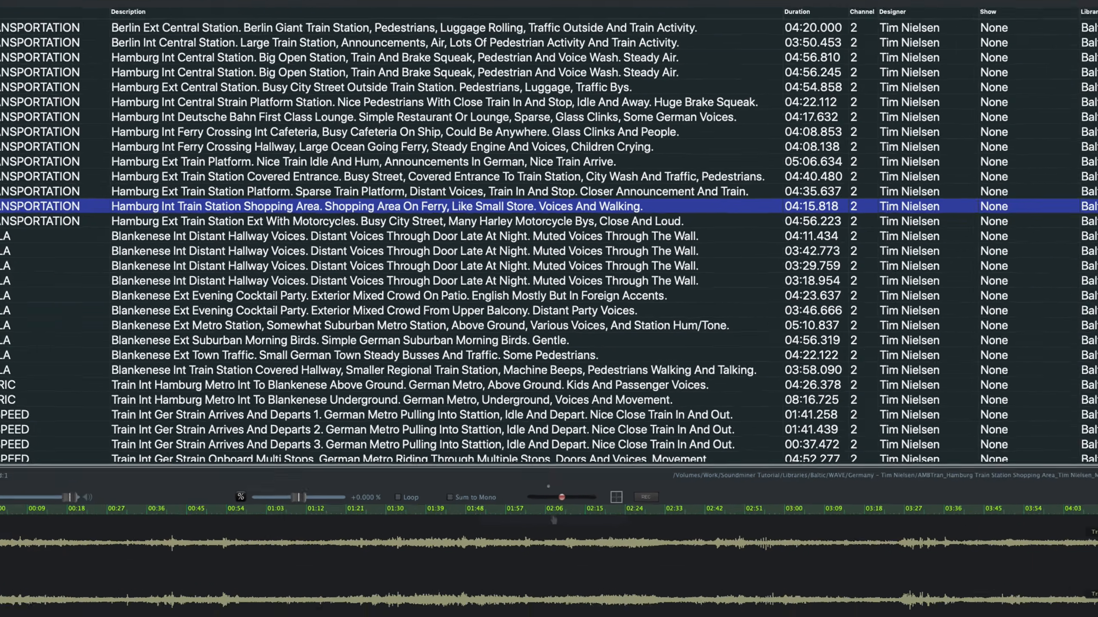
click(258, 5)
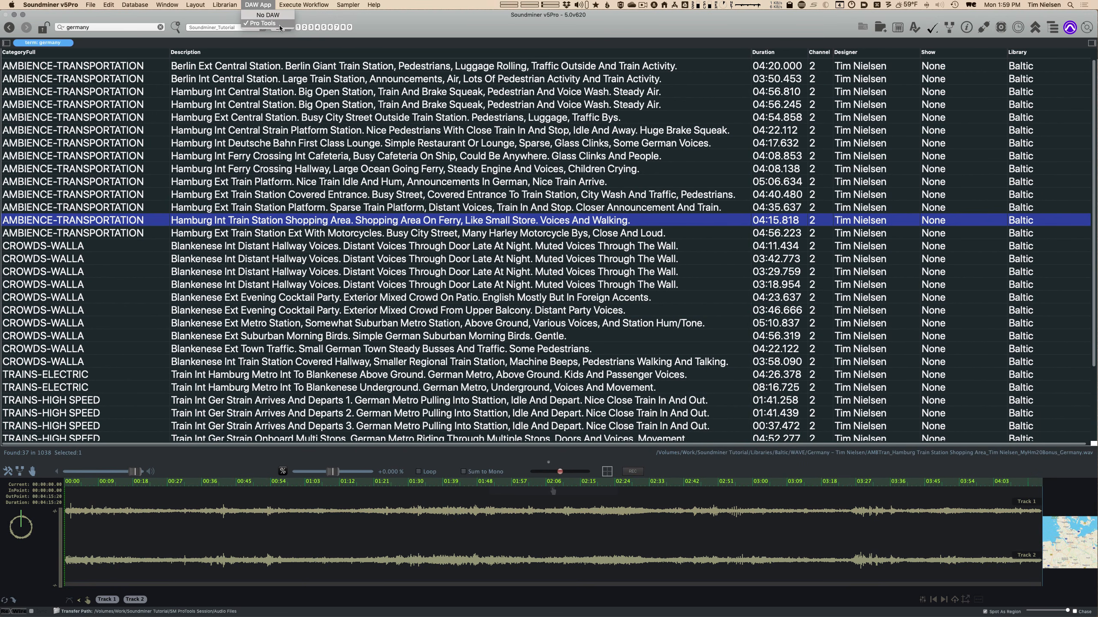
click(261, 3)
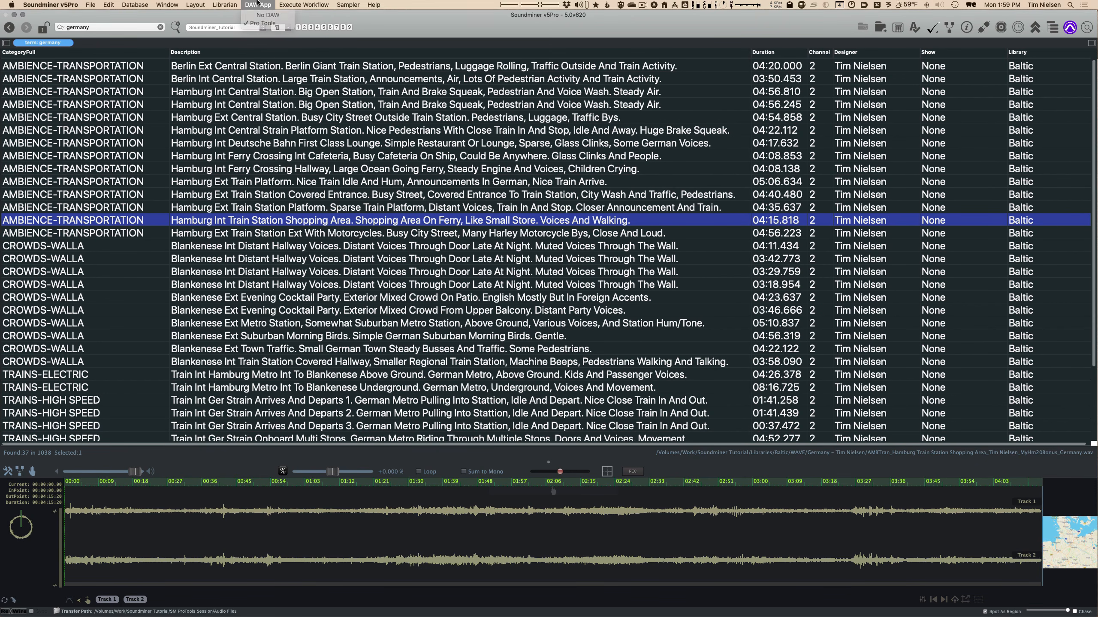